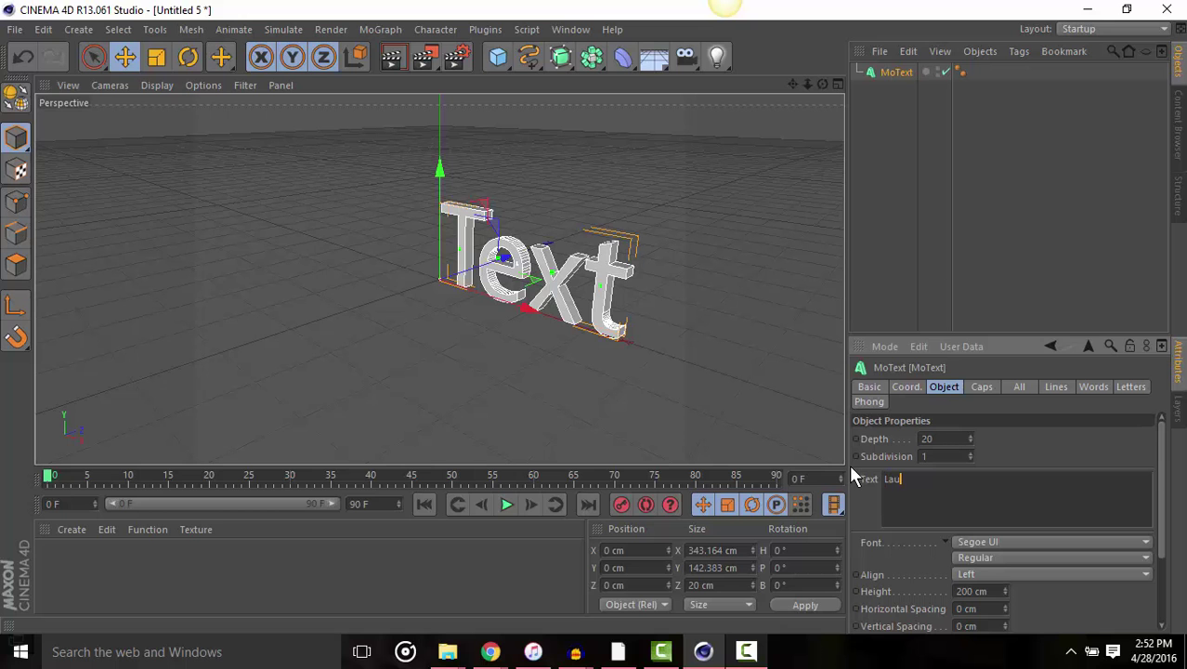
- Set the MoText object's depth to 60 and its alignment to Middle
{"action": "left_click_drag", "start_coordinate": [960, 440], "coordinate": [916, 440]}
{"action": "key", "text": "BackSpace"}
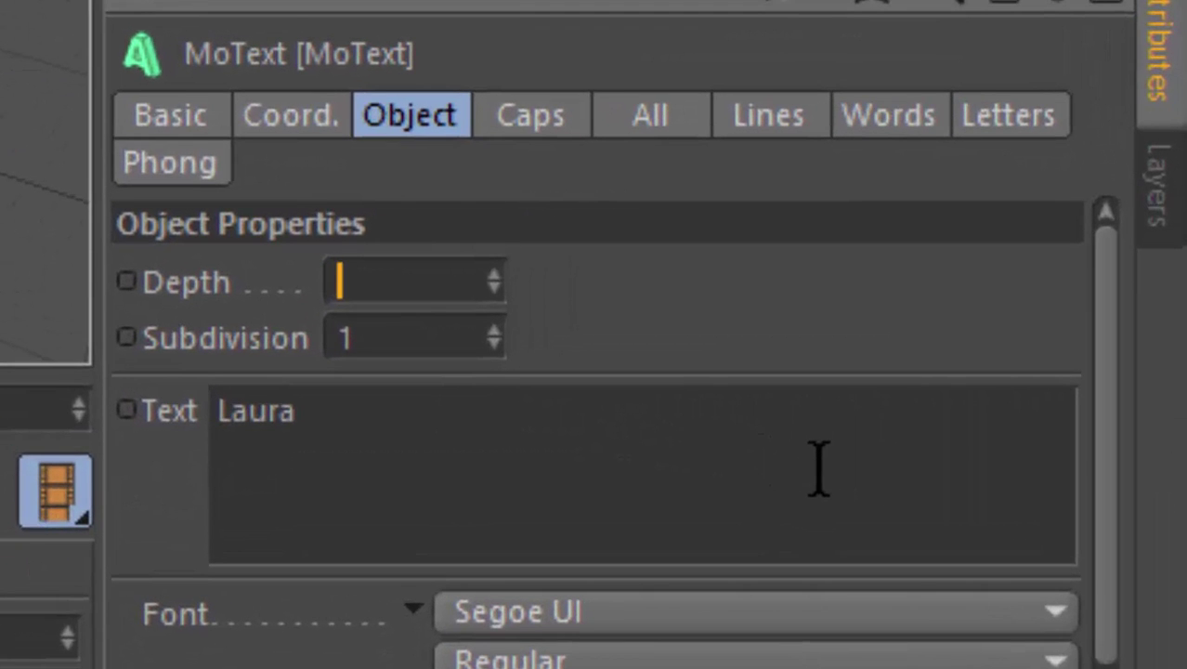
{"action": "type", "text": "60"}
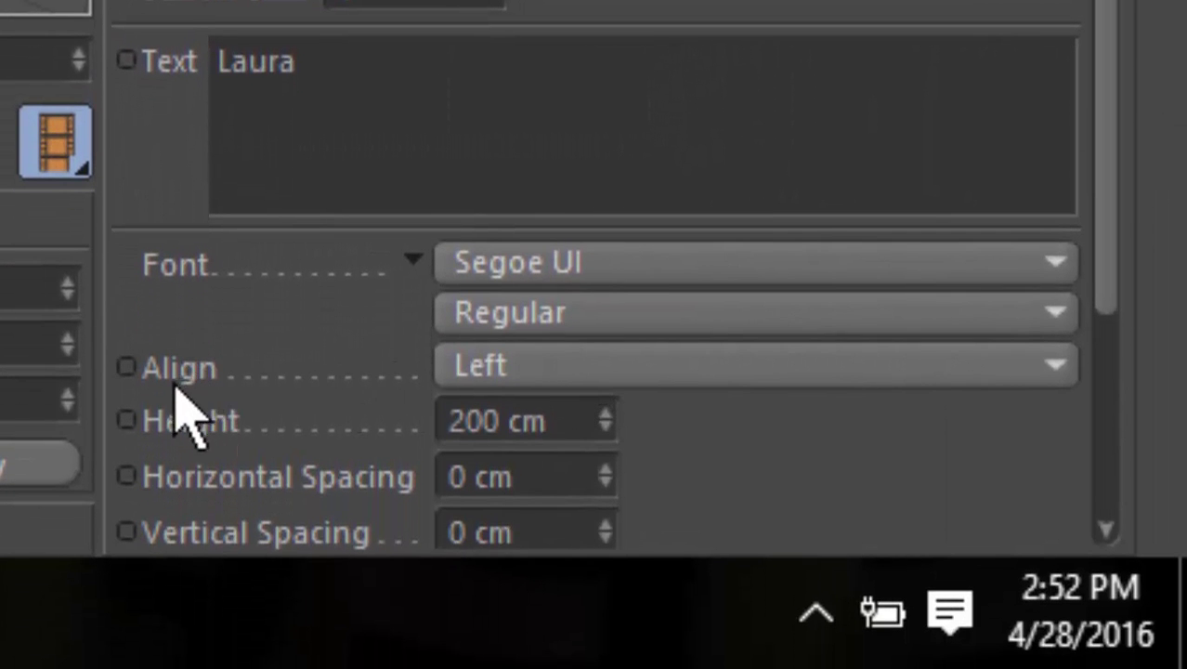
{"action": "left_click", "coordinate": [603, 370]}
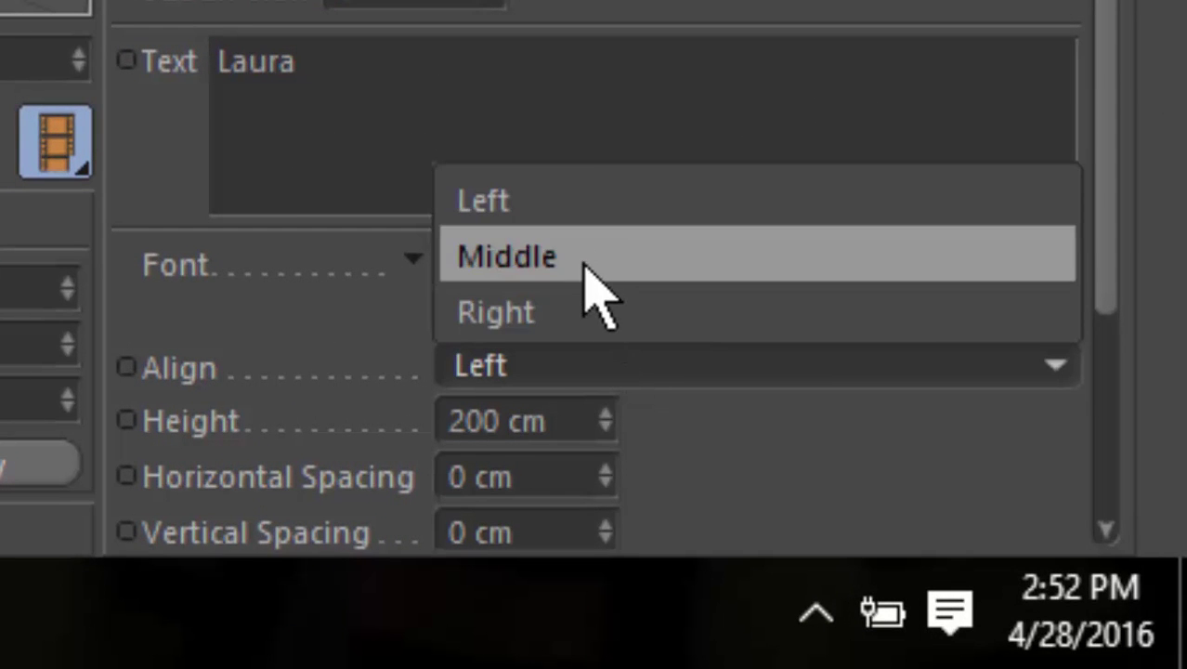
{"action": "left_click", "coordinate": [529, 246]}
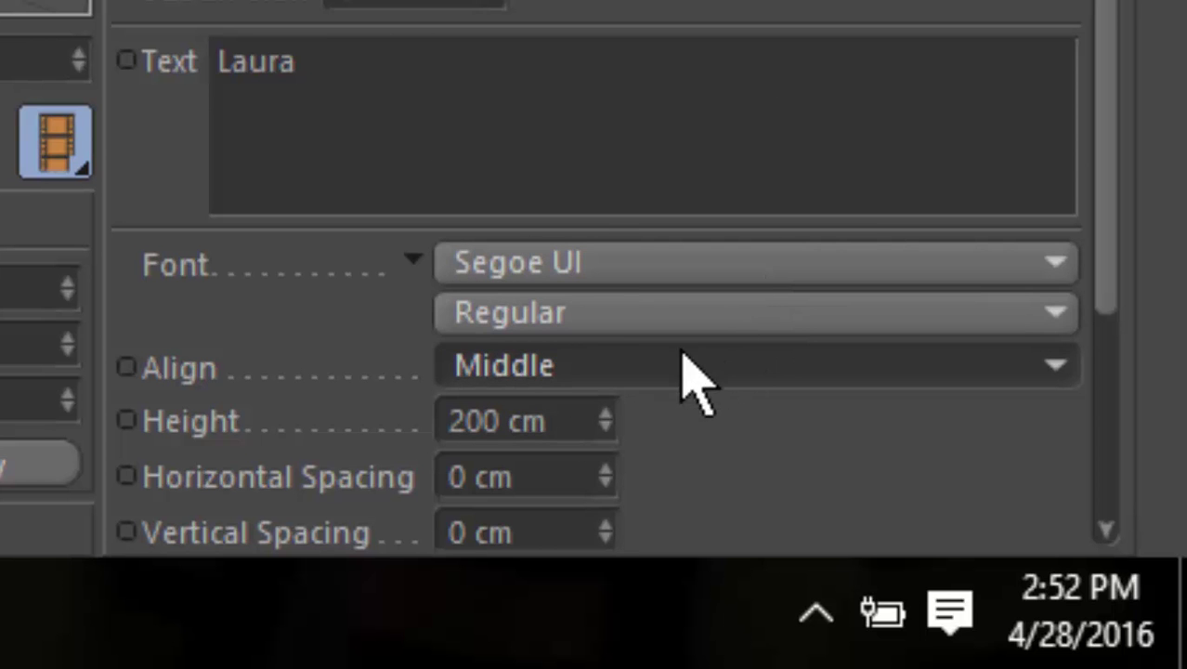
- Change the text object's font to Plump
{"action": "left_click", "coordinate": [575, 266]}
{"action": "scroll", "coordinate": [641, 661], "scroll_direction": "up", "scroll_amount": 5}
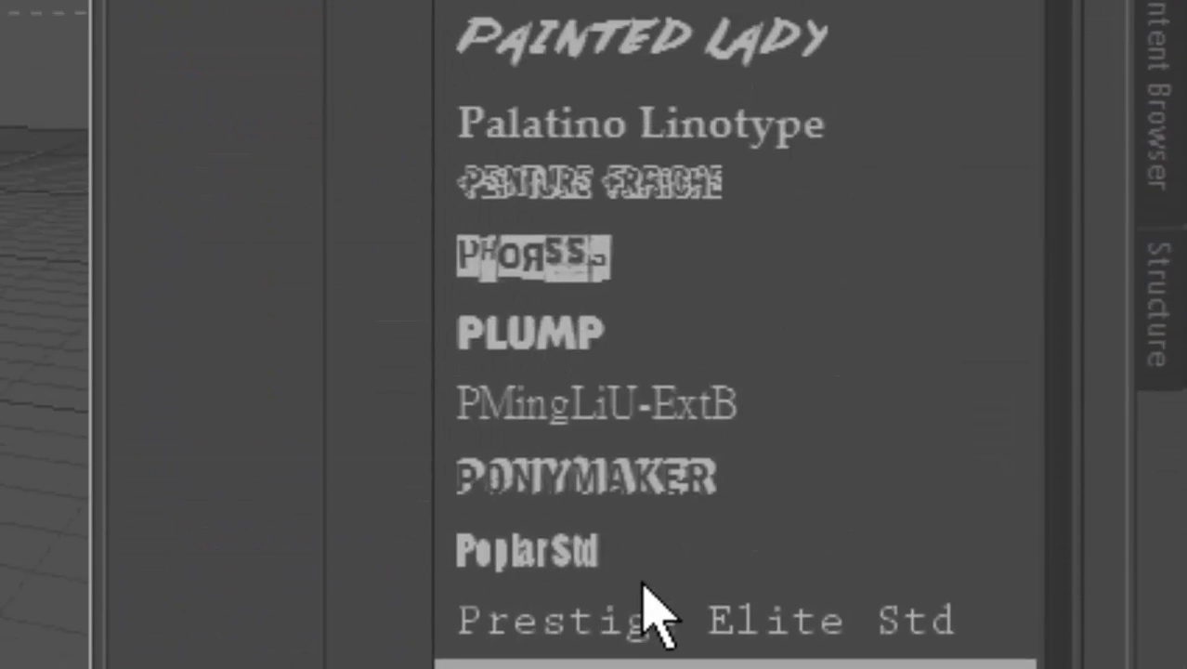
{"action": "left_click", "coordinate": [635, 330]}
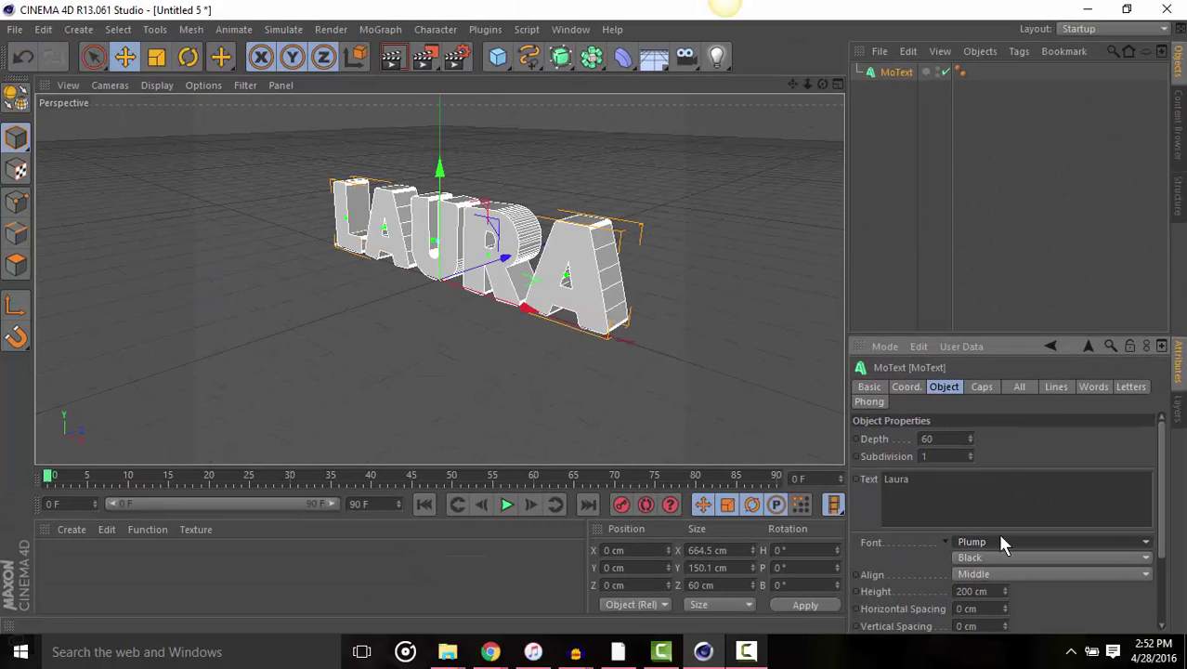
- Give the text's start cap a Fillet Cap with 4 steps and a 2 cm radius
{"action": "left_click", "coordinate": [982, 386]}
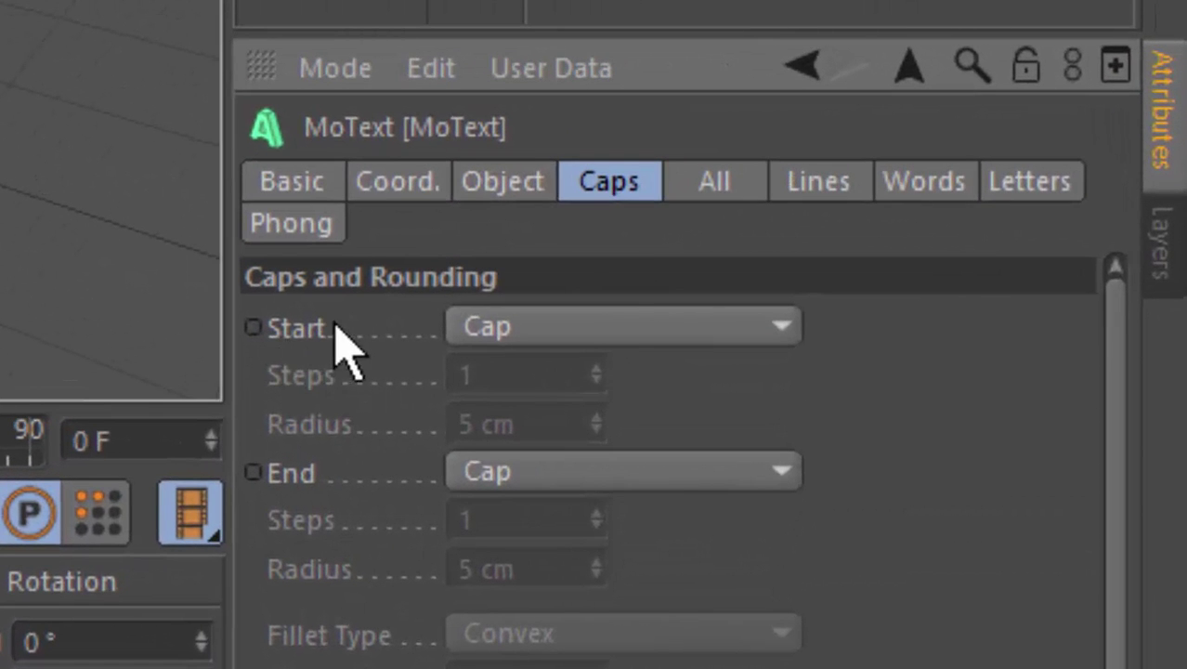
{"action": "left_click", "coordinate": [595, 330]}
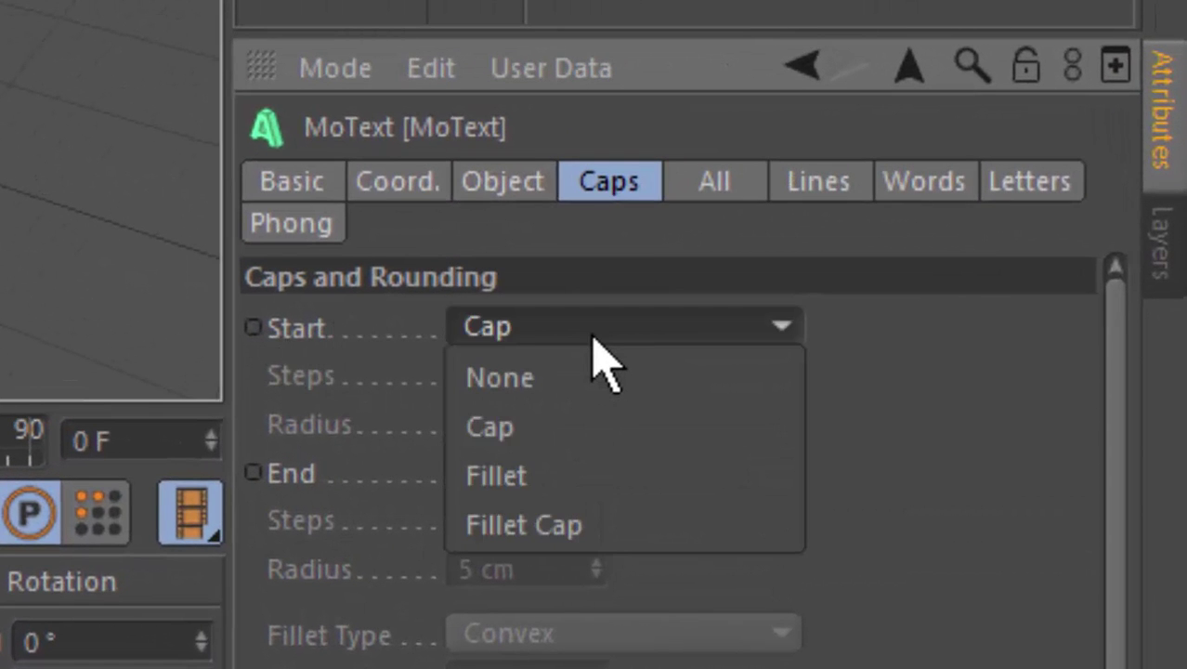
{"action": "left_click", "coordinate": [623, 529]}
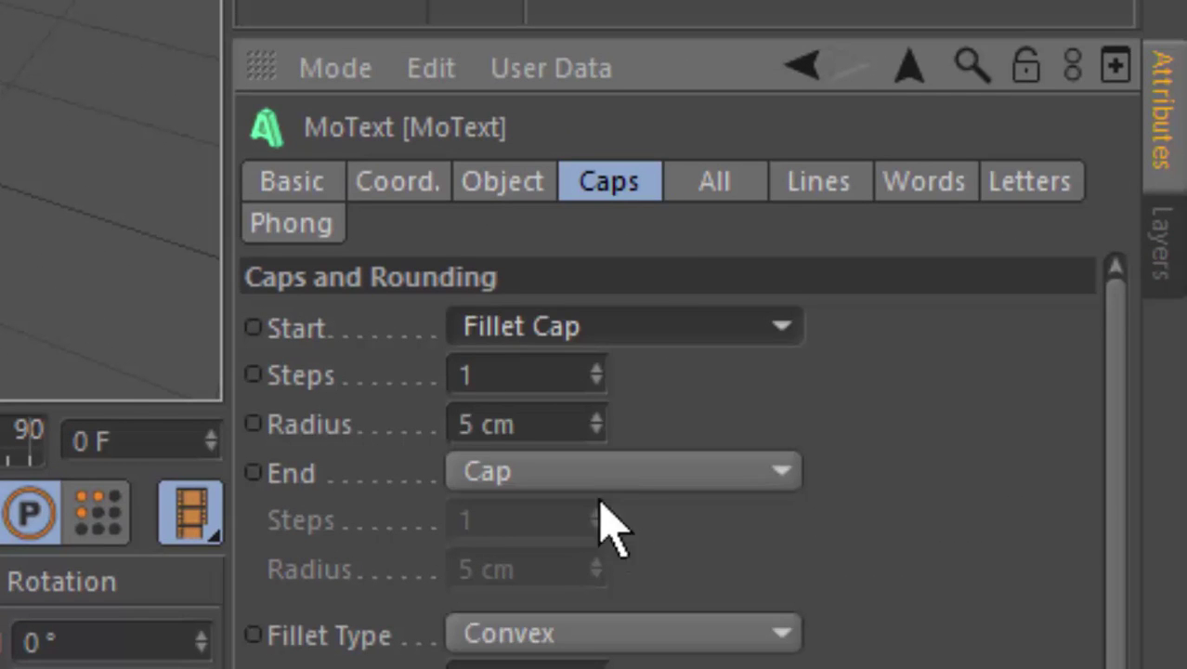
{"action": "left_click", "coordinate": [504, 376]}
{"action": "key", "text": "BackSpace"}
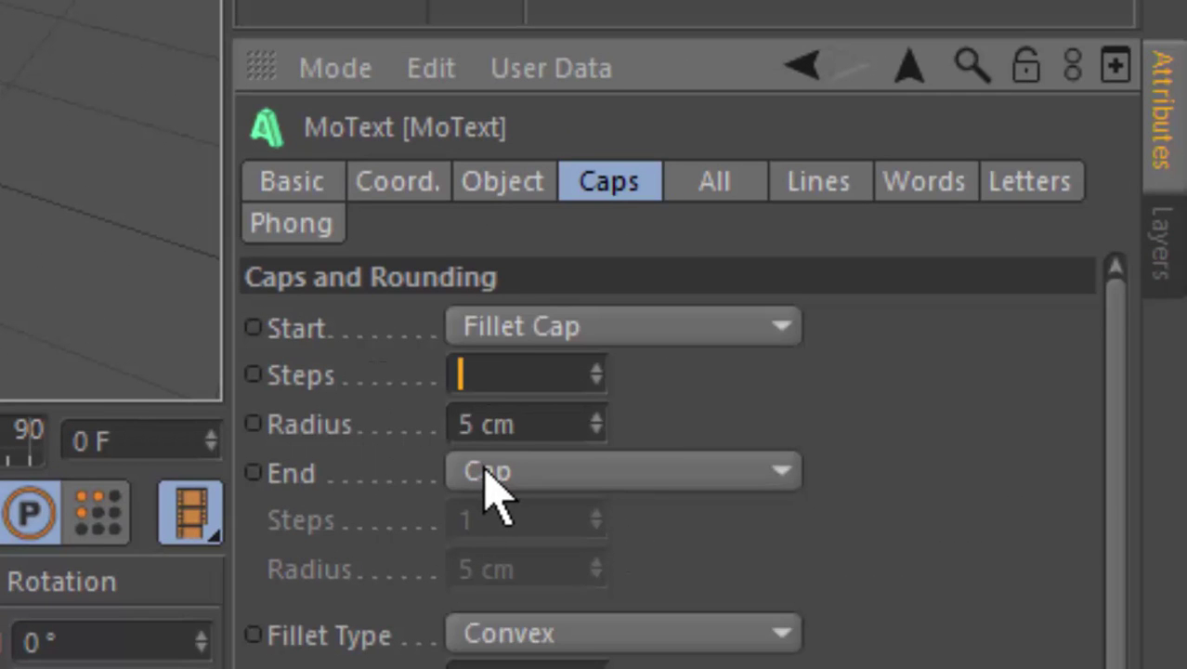
{"action": "type", "text": "4"}
{"action": "left_click", "coordinate": [557, 423]}
{"action": "key", "text": "BackSpace"}
{"action": "type", "text": "2"}
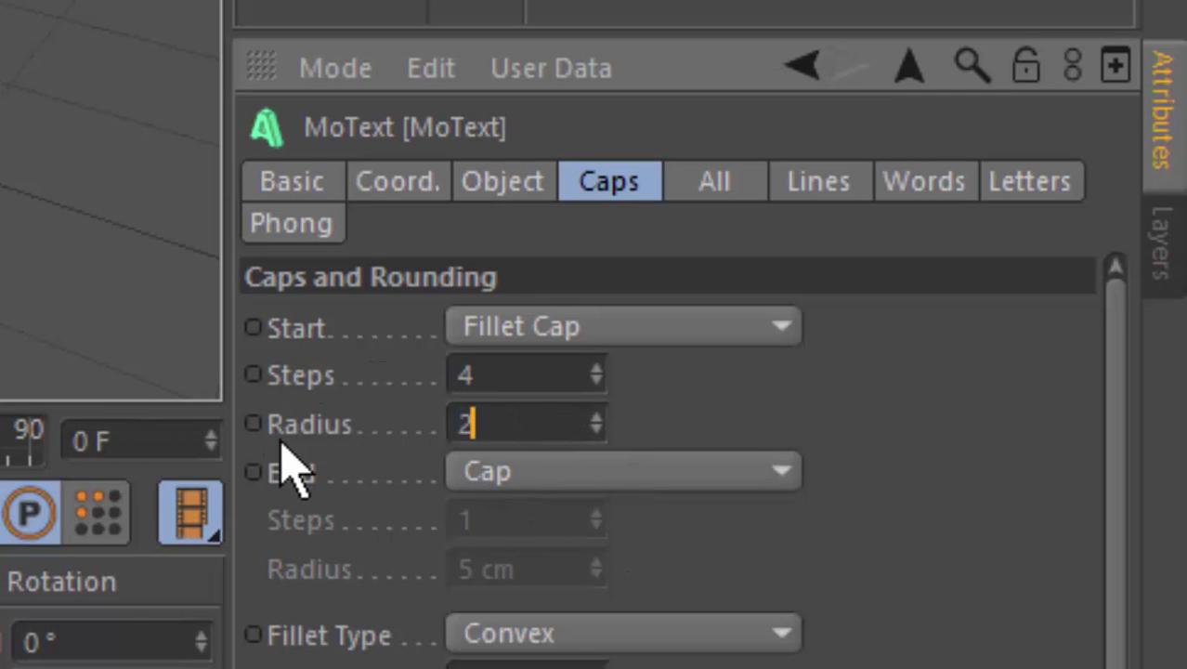
{"action": "key", "text": "Return"}
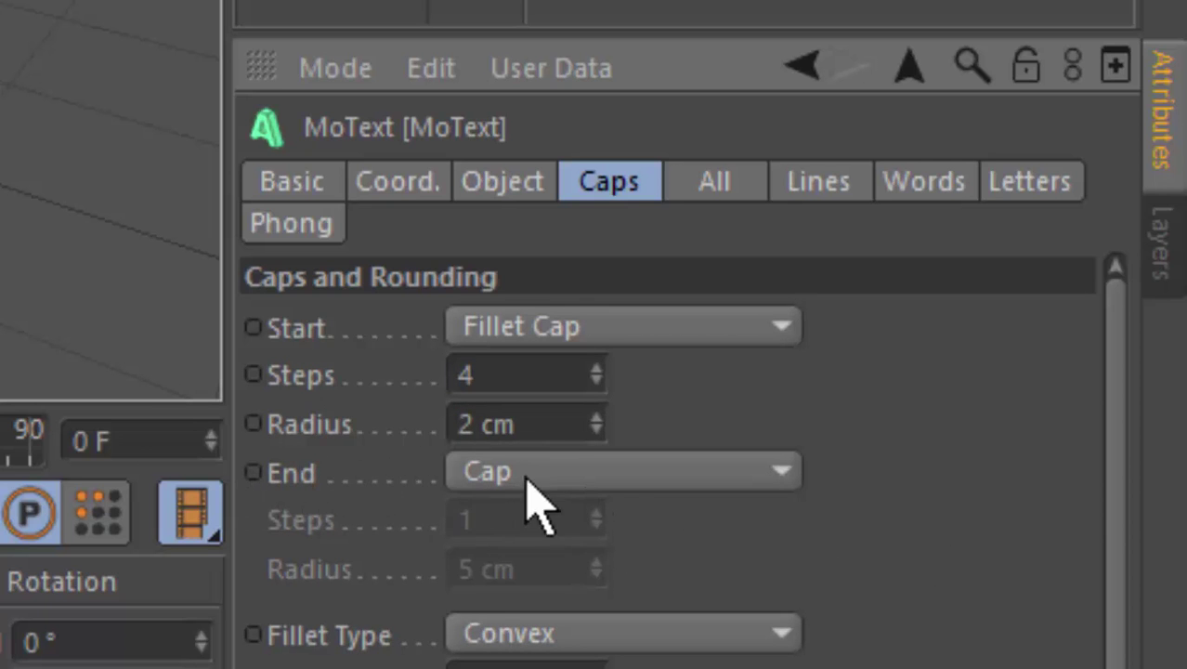
- Give the text's end cap a Fillet Cap with 4 steps and a 2 cm radius
{"action": "left_click", "coordinate": [557, 471]}
{"action": "left_click", "coordinate": [525, 662]}
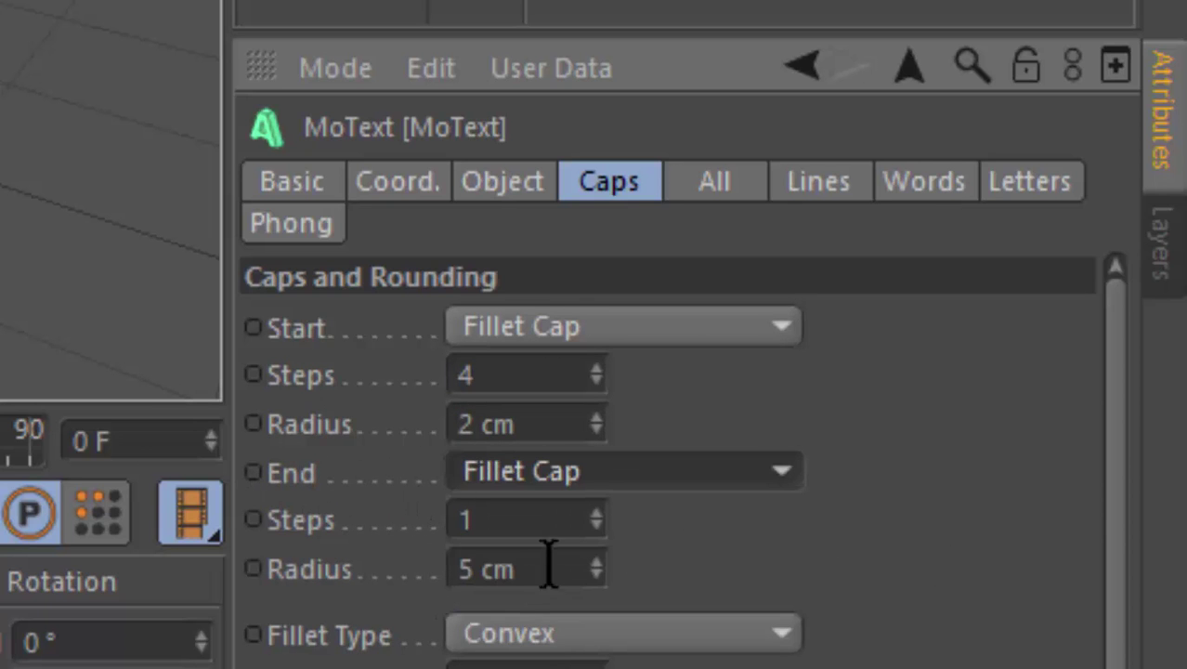
{"action": "left_click", "coordinate": [472, 521]}
{"action": "key", "text": "BackSpace"}
{"action": "type", "text": "4"}
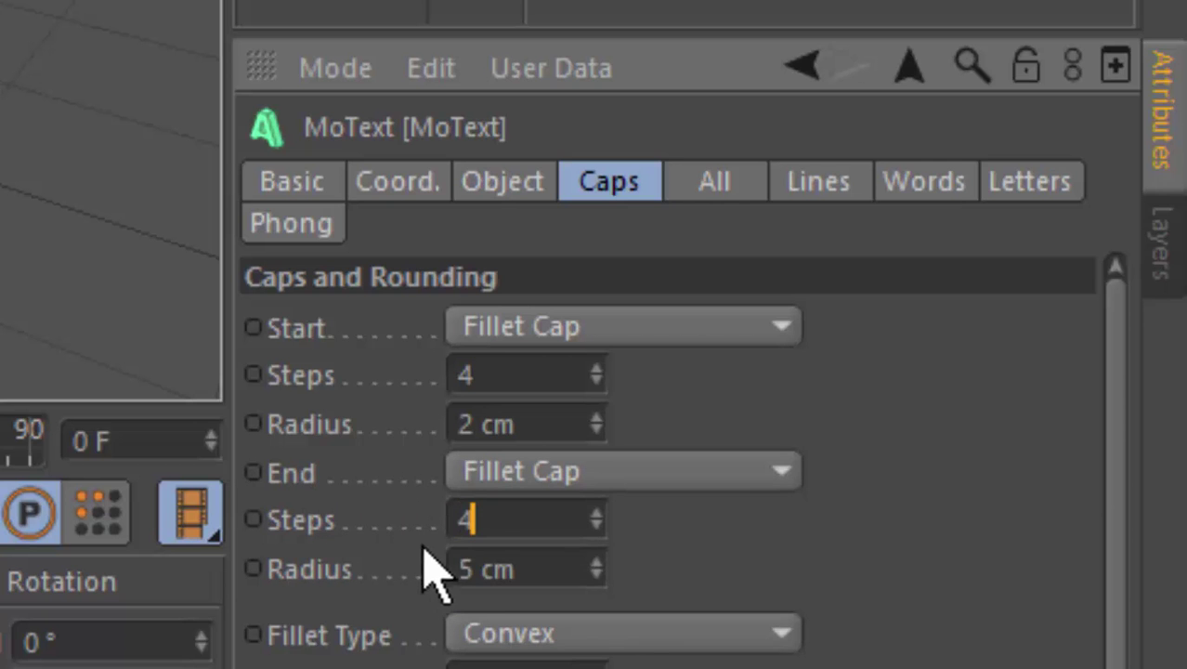
{"action": "key", "text": "Tab"}
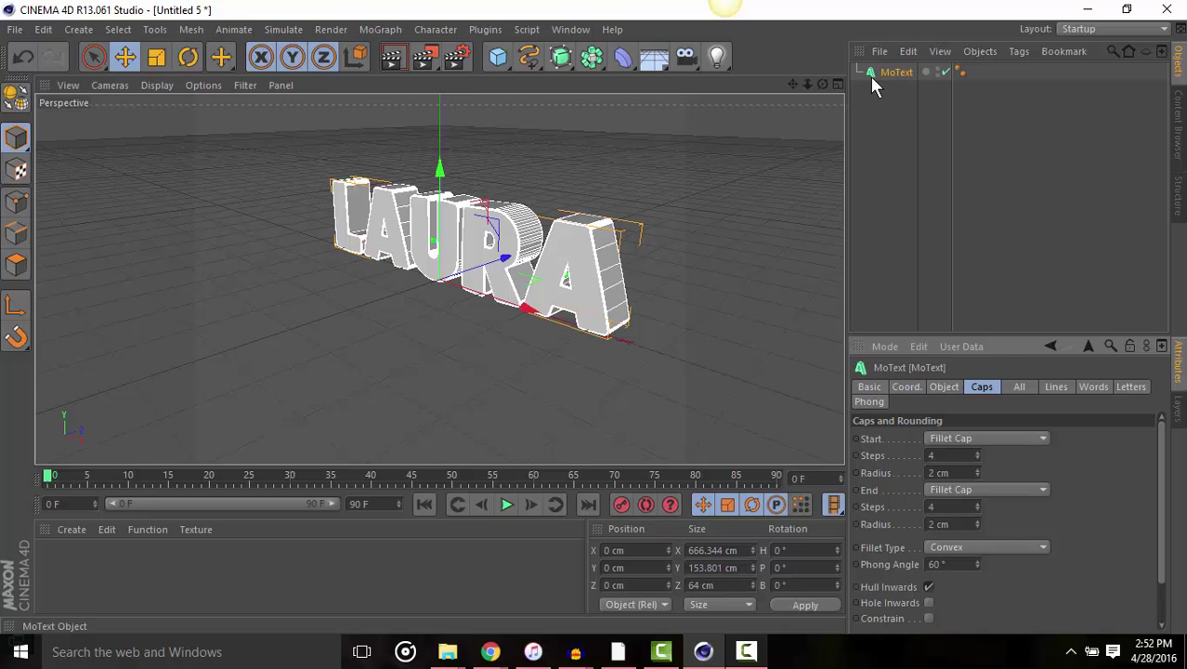
- Duplicate the MoText object in place and set the copy's depth to 80
{"action": "key", "text": "ctrl+c"}
{"action": "key", "text": "ctrl+v"}
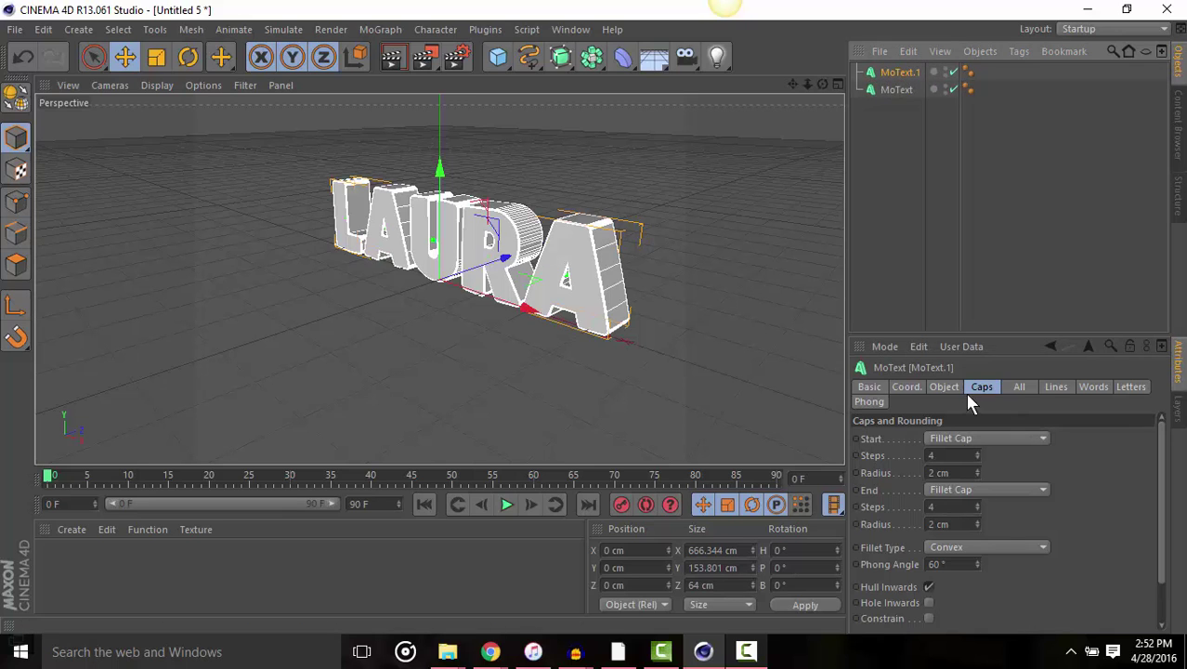
{"action": "left_click", "coordinate": [942, 388]}
{"action": "double_click", "coordinate": [938, 439]}
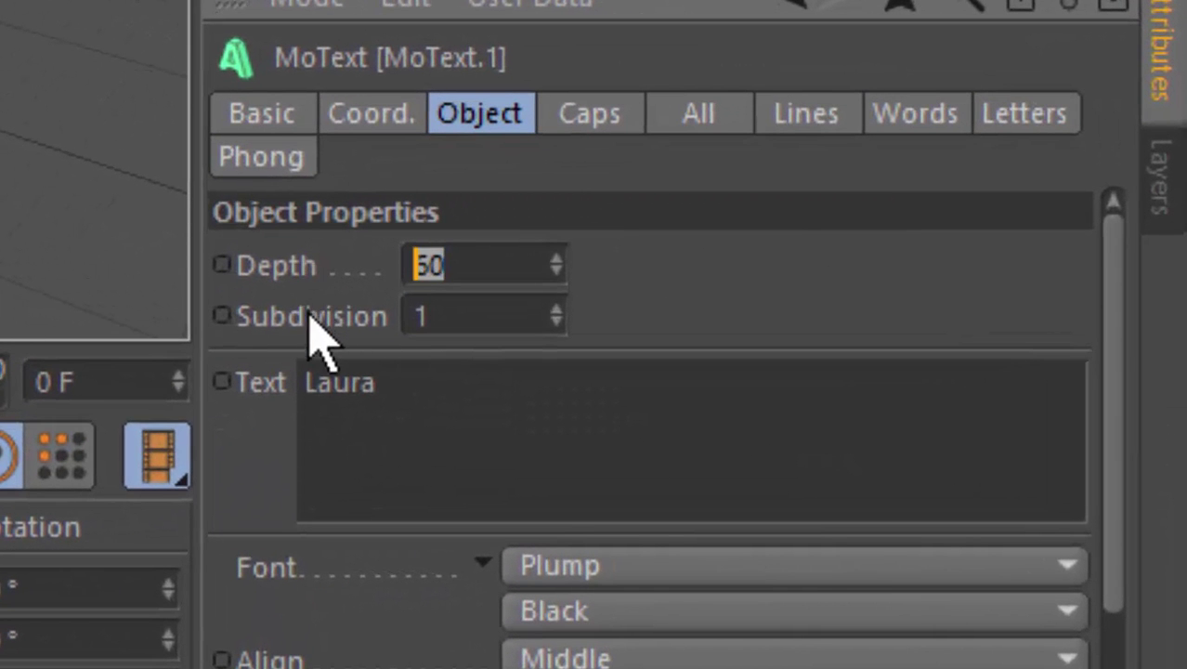
{"action": "key", "text": "BackSpace"}
{"action": "type", "text": "80"}
{"action": "key", "text": "Return"}
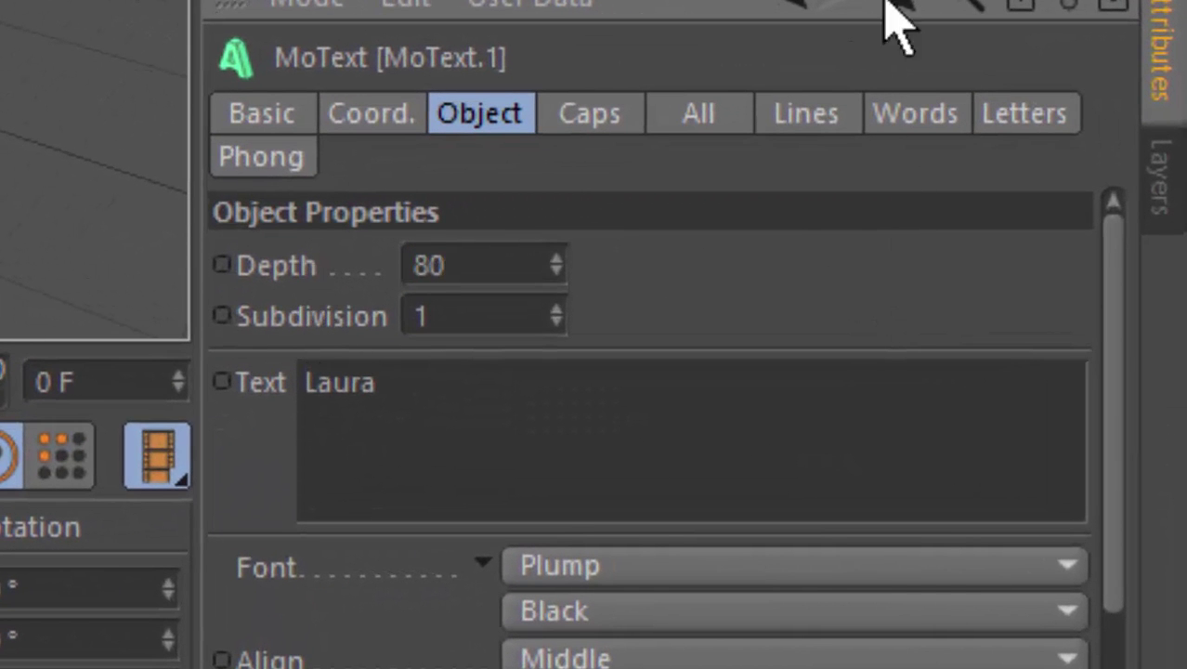
- Set the copied text's start fillet to 6 steps with a 4 cm radius
{"action": "left_click", "coordinate": [613, 123]}
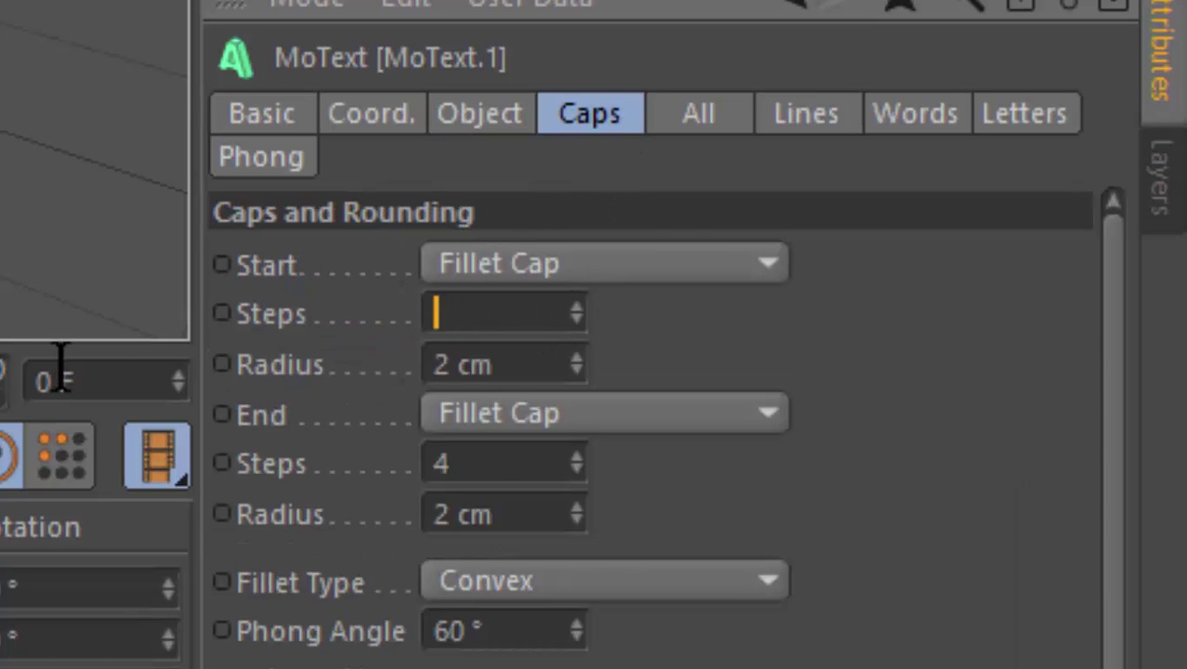
{"action": "type", "text": "6"}
{"action": "key", "text": "BackSpace"}
{"action": "key", "text": "BackSpace"}
{"action": "key", "text": "BackSpace"}
{"action": "key", "text": "BackSpace"}
{"action": "type", "text": "4"}
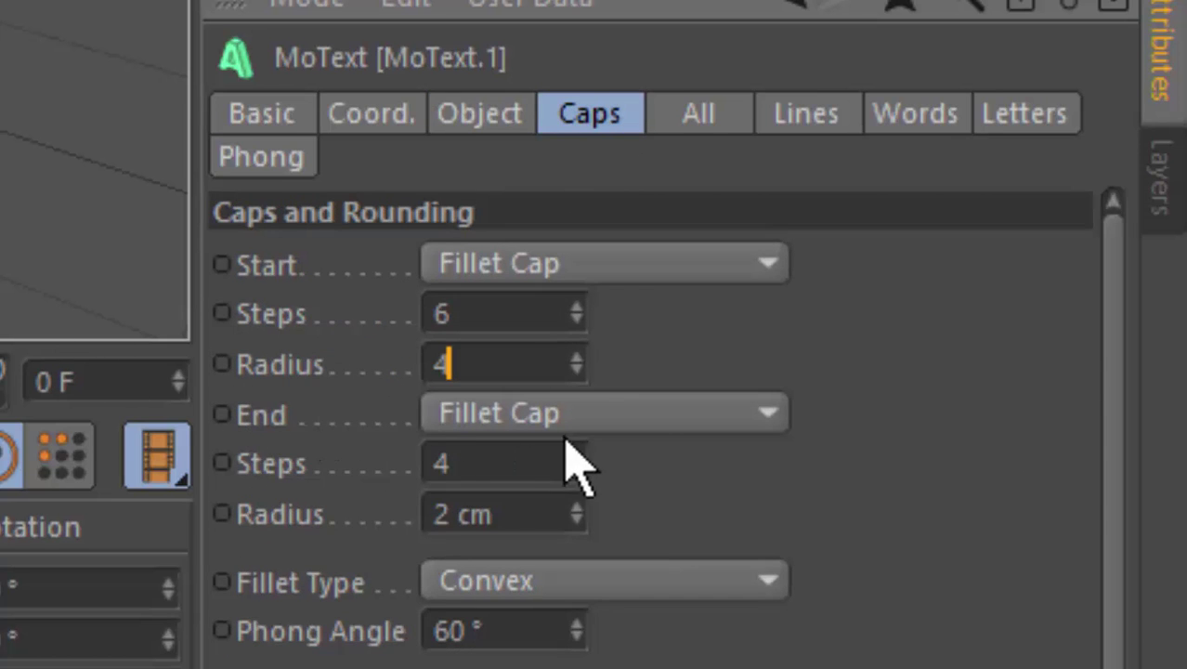
- Set the copied text's end fillet to 6 steps with a 4 cm radius, and deselect the object
{"action": "key", "text": "Tab"}
{"action": "key", "text": "BackSpace"}
{"action": "type", "text": "6"}
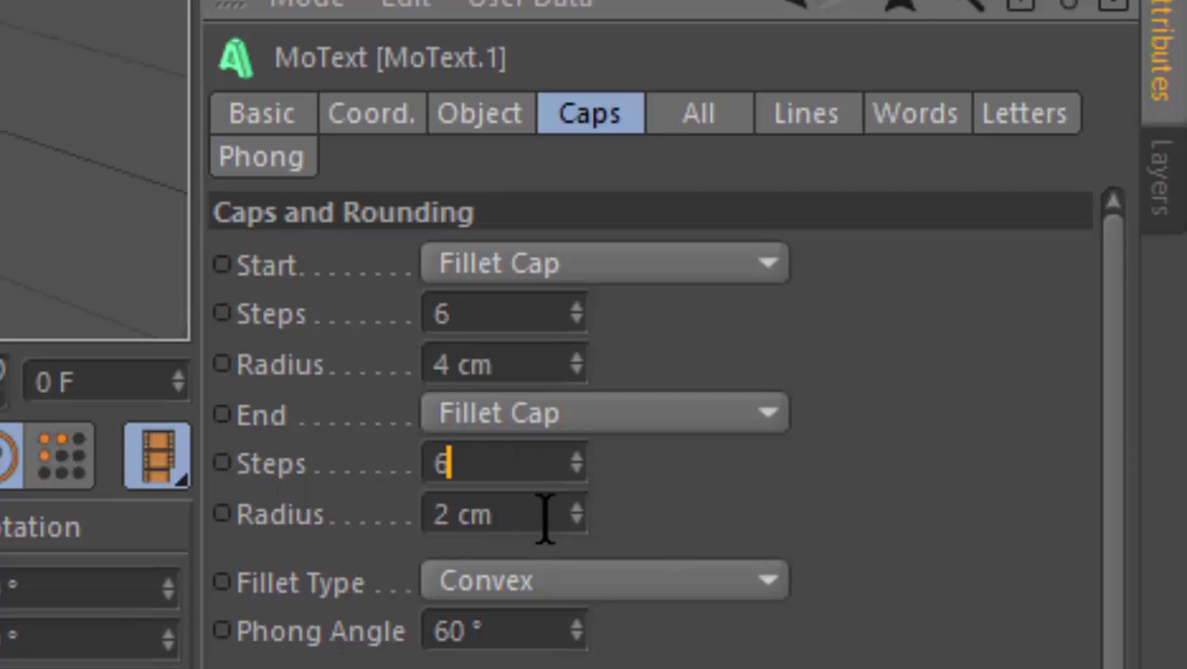
{"action": "key", "text": "Tab"}
{"action": "key", "text": "BackSpace"}
{"action": "type", "text": "4"}
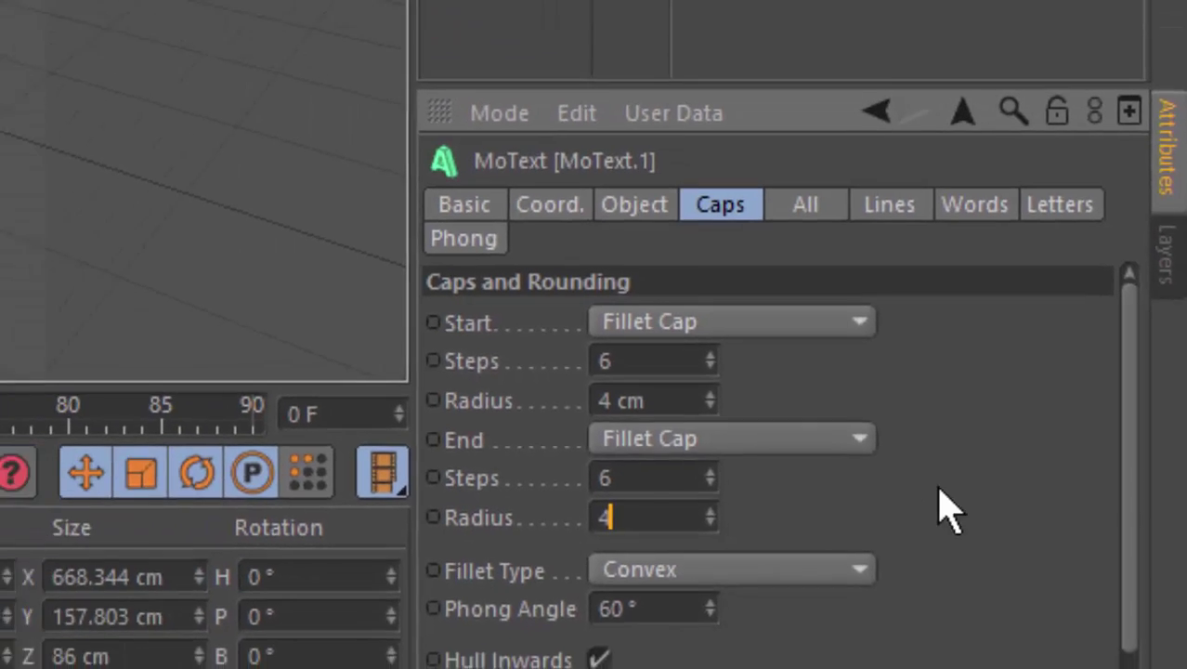
{"action": "key", "text": "Return"}
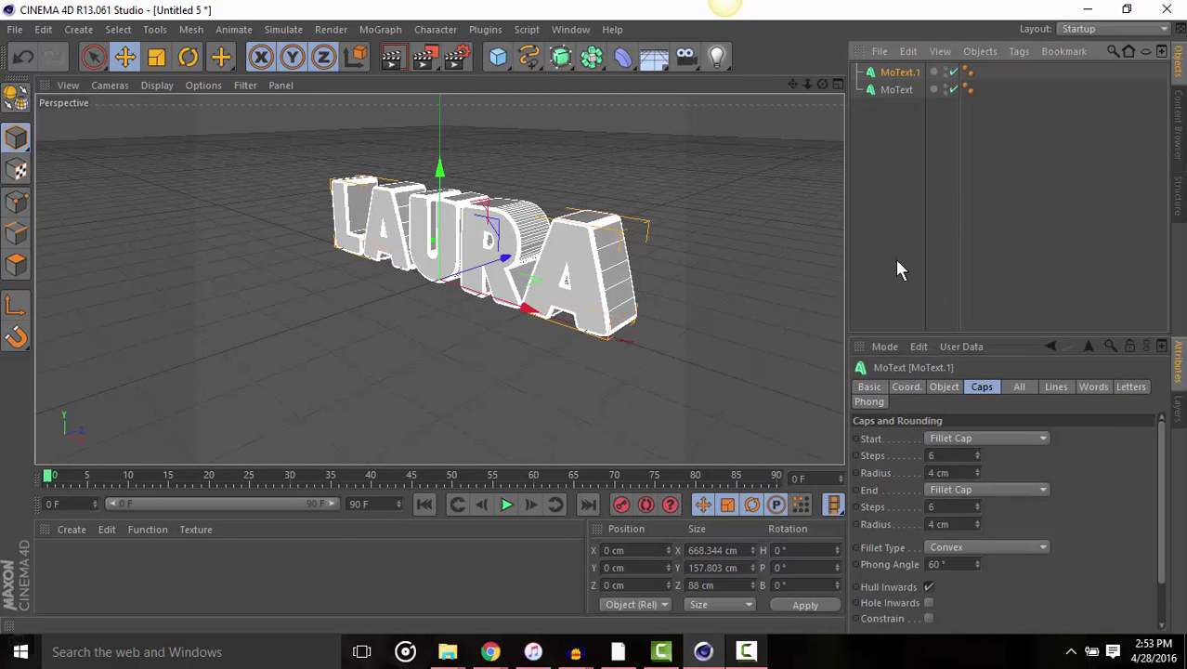
{"action": "left_click", "coordinate": [897, 269]}
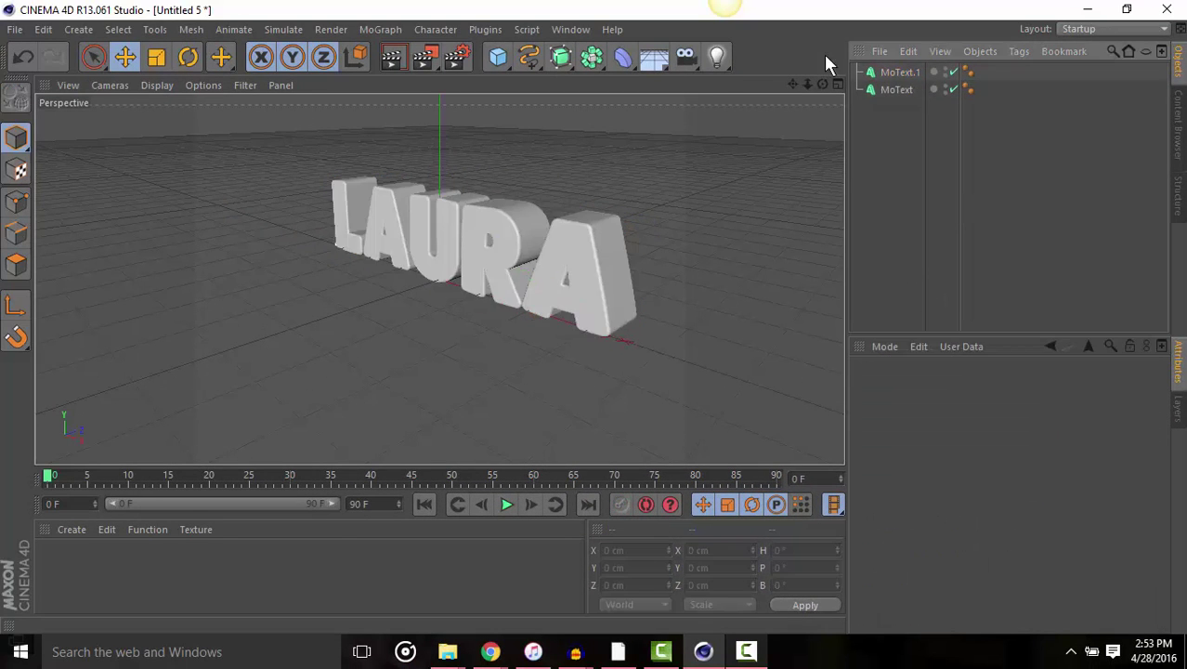
- Create a new material in the scene
{"action": "left_click_drag", "start_coordinate": [821, 83], "coordinate": [765, 97]}
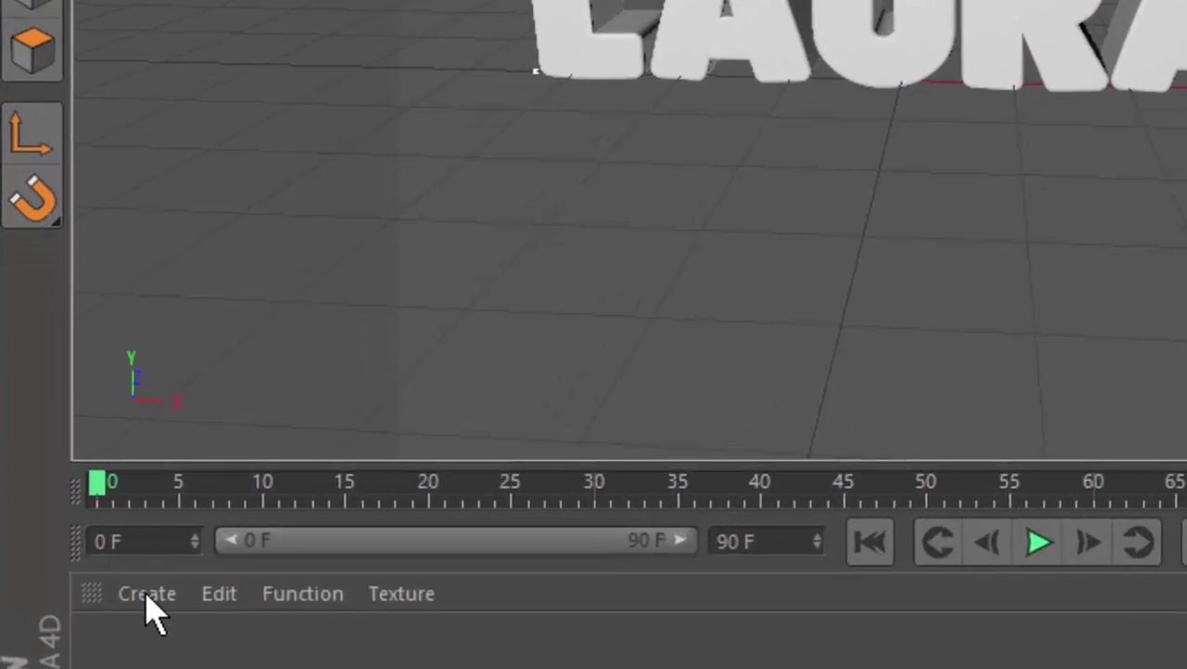
{"action": "left_click", "coordinate": [70, 530]}
{"action": "left_click", "coordinate": [369, 192]}
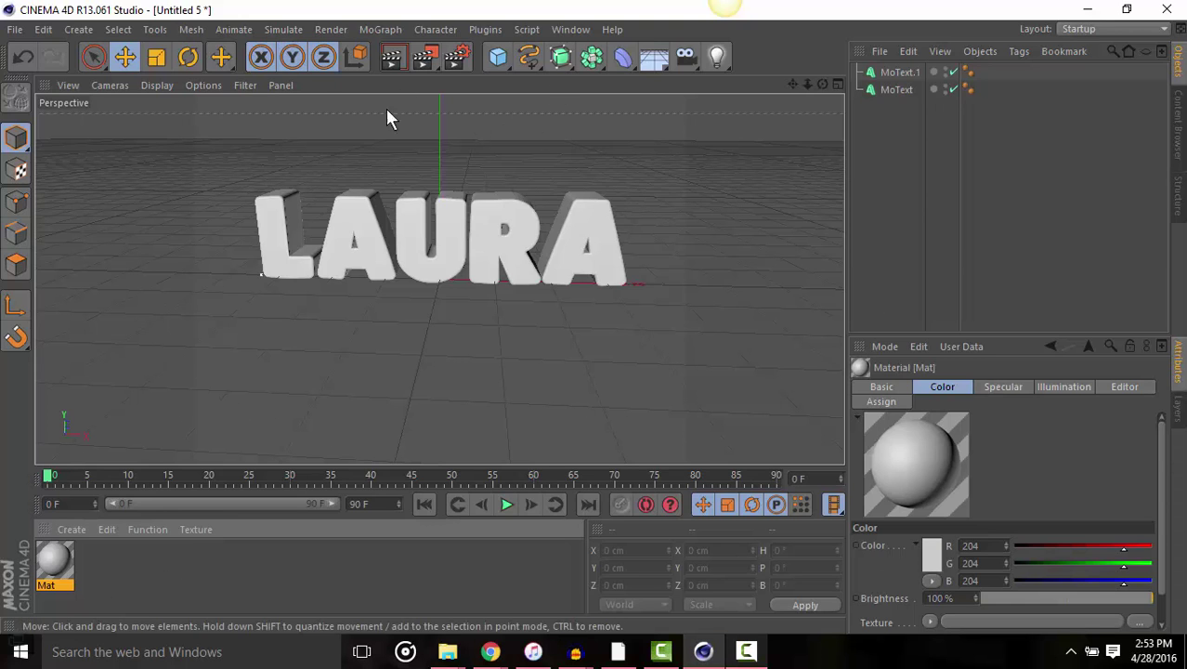
- Load the image colorful-splatter_00450680.jpg as the material's color texture and apply the material to the copied text, MoText.1
{"action": "double_click", "coordinate": [56, 562]}
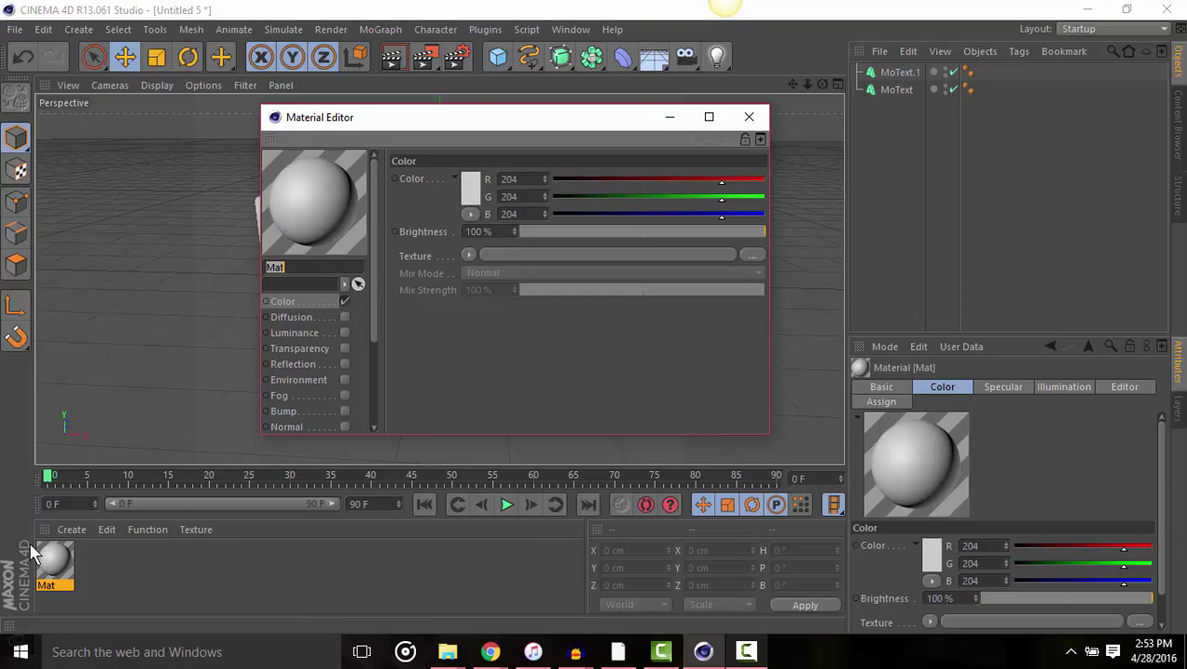
{"action": "left_click", "coordinate": [470, 255]}
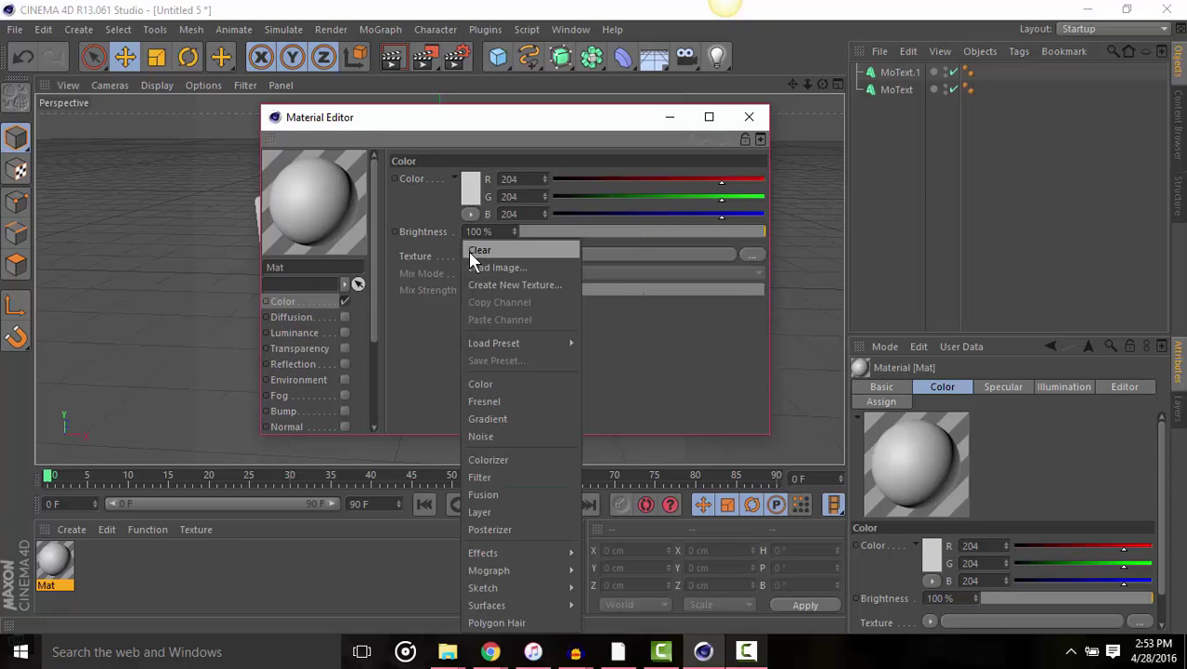
{"action": "left_click", "coordinate": [509, 267]}
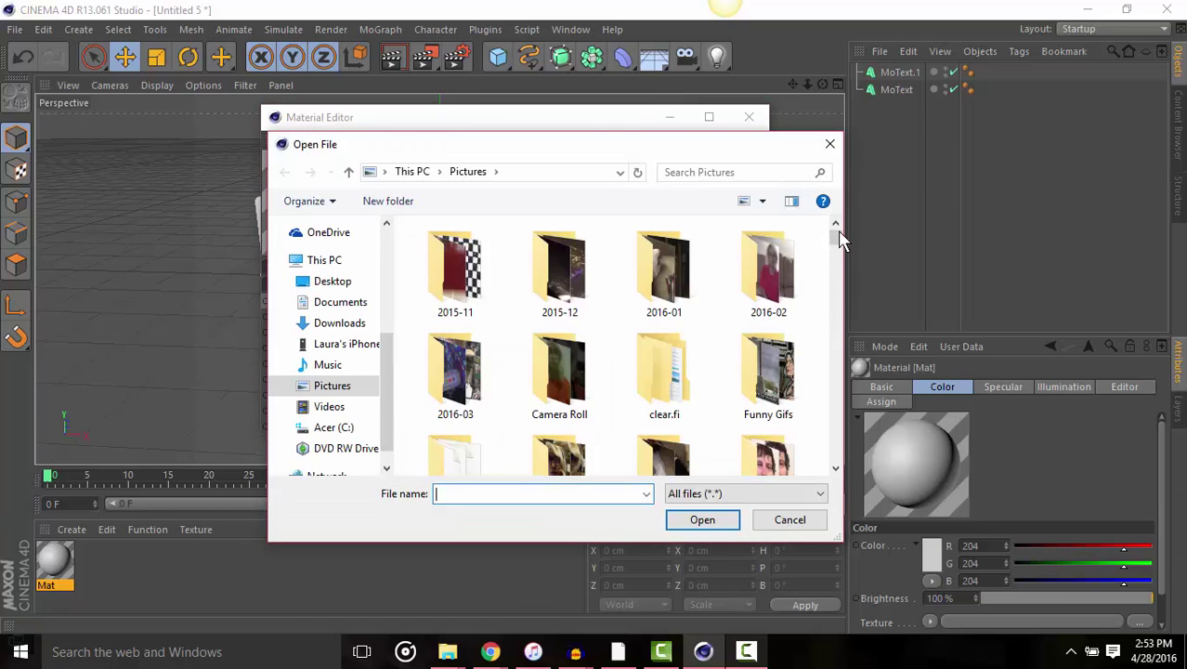
{"action": "left_click_drag", "start_coordinate": [838, 243], "coordinate": [842, 321]}
{"action": "scroll", "coordinate": [842, 321], "scroll_direction": "down", "scroll_amount": 10}
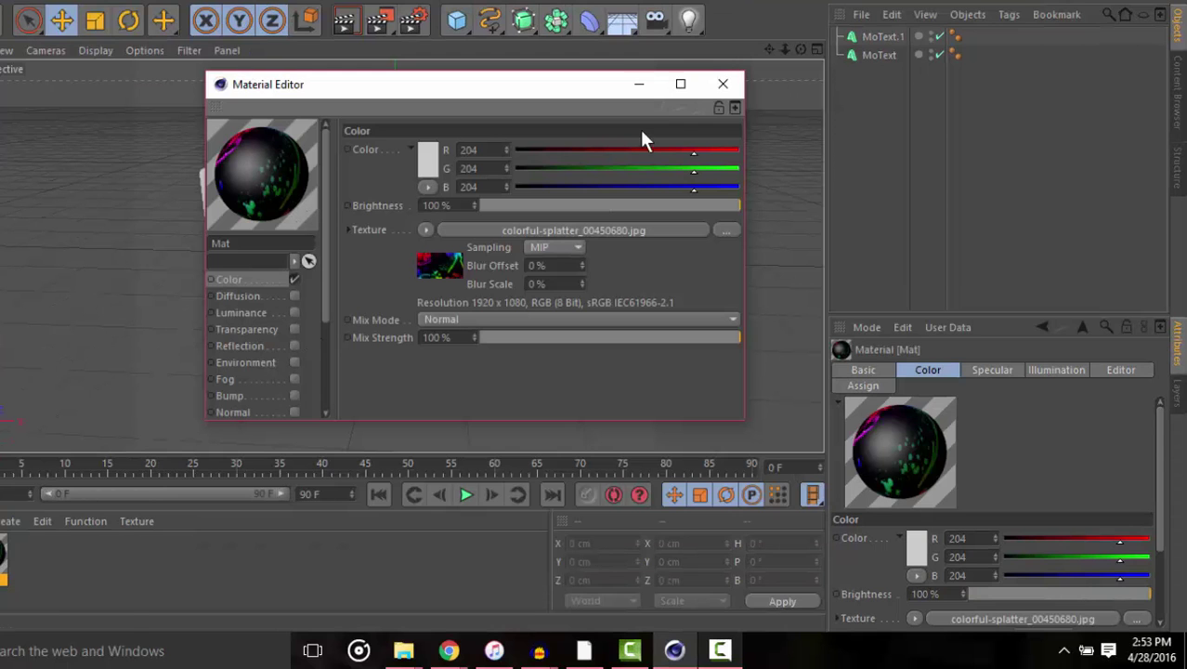
{"action": "left_click", "coordinate": [723, 83]}
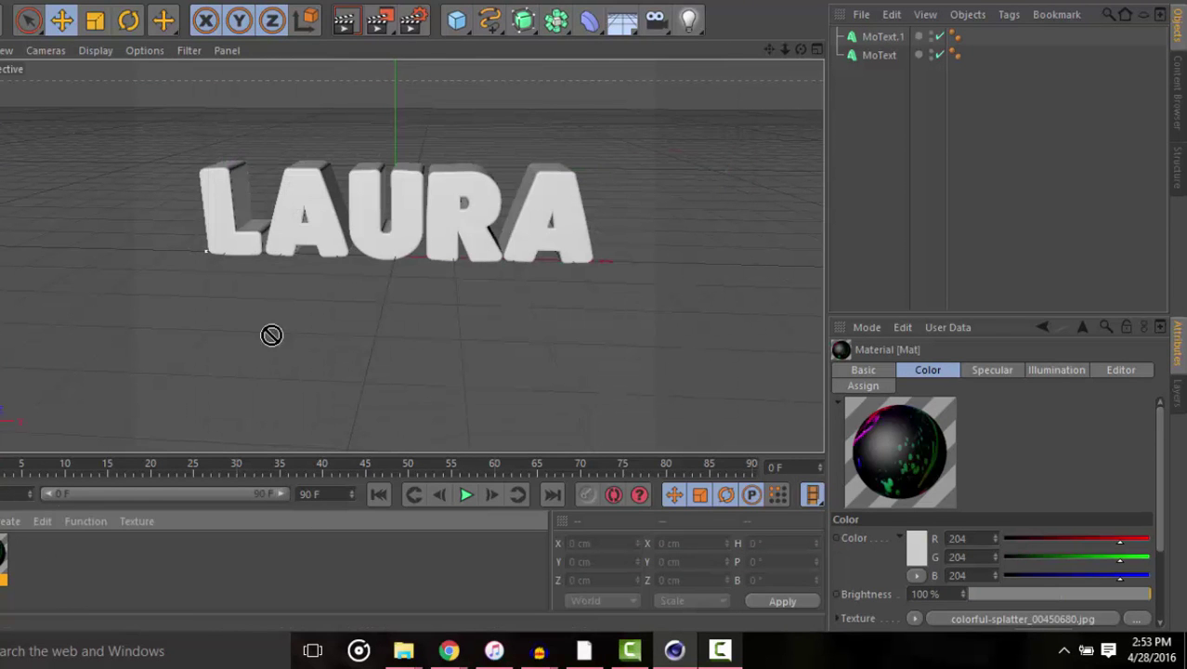
{"action": "left_click_drag", "start_coordinate": [411, 196], "coordinate": [421, 206]}
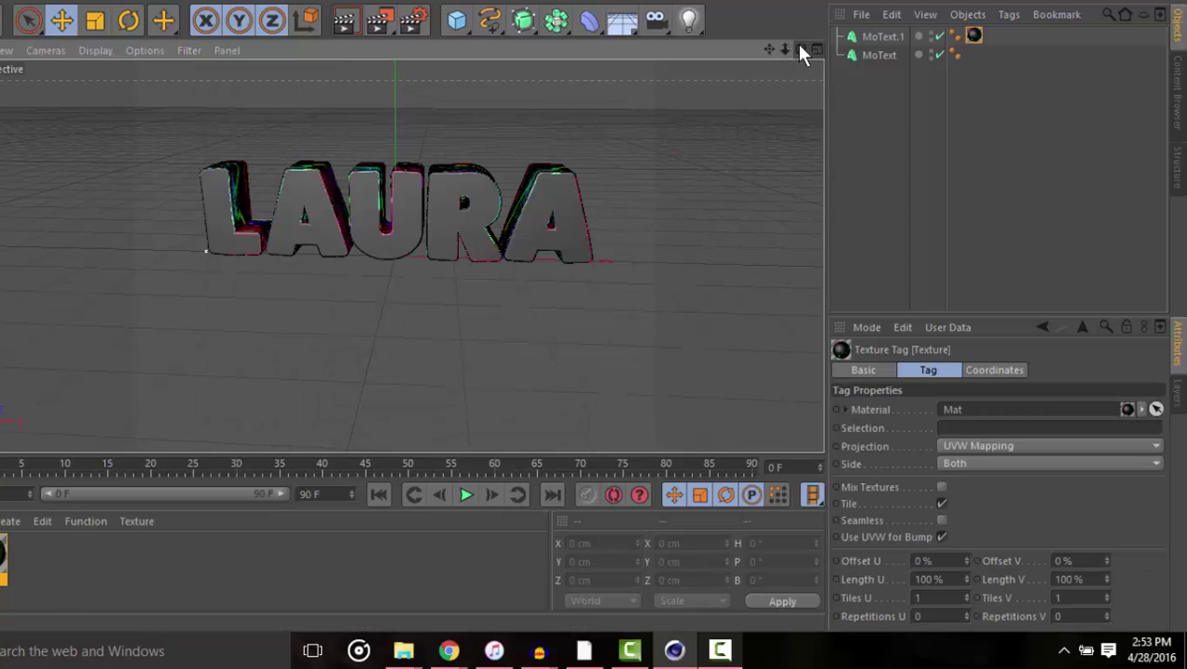
- Add a camera and a circle spline to the scene
{"action": "mouse_move", "coordinate": [800, 48]}
{"action": "left_mouse_down"}
{"action": "mouse_move", "coordinate": [804, 75]}
{"action": "mouse_move", "coordinate": [802, 53]}
{"action": "left_mouse_up"}
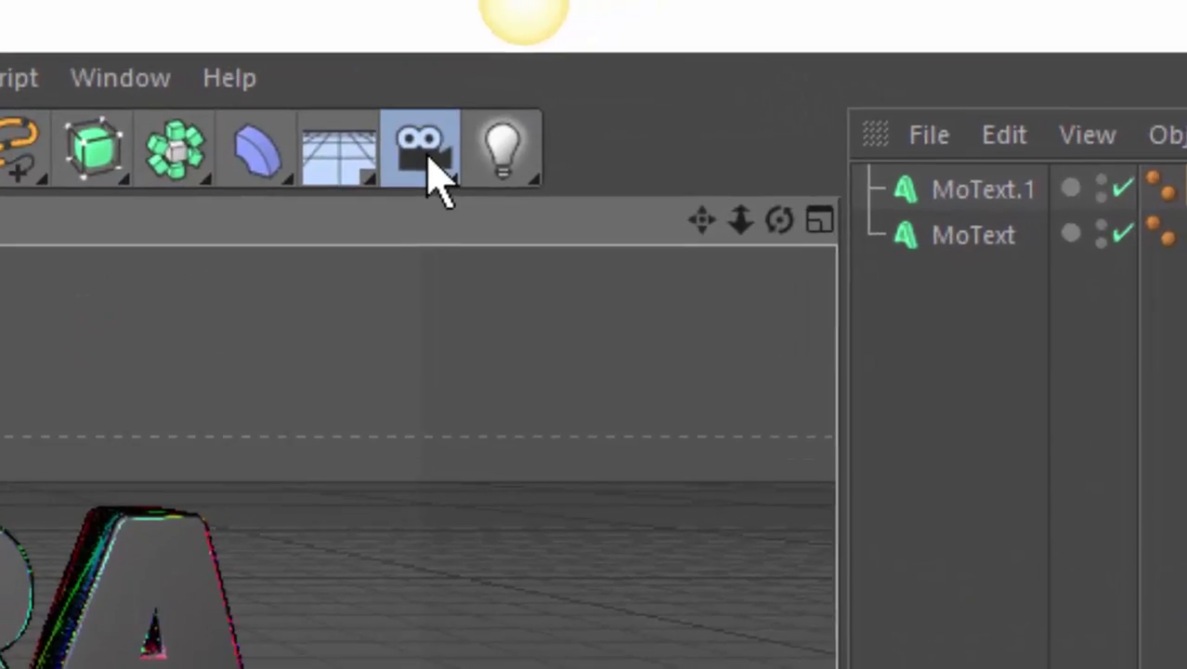
{"action": "left_click", "coordinate": [656, 20]}
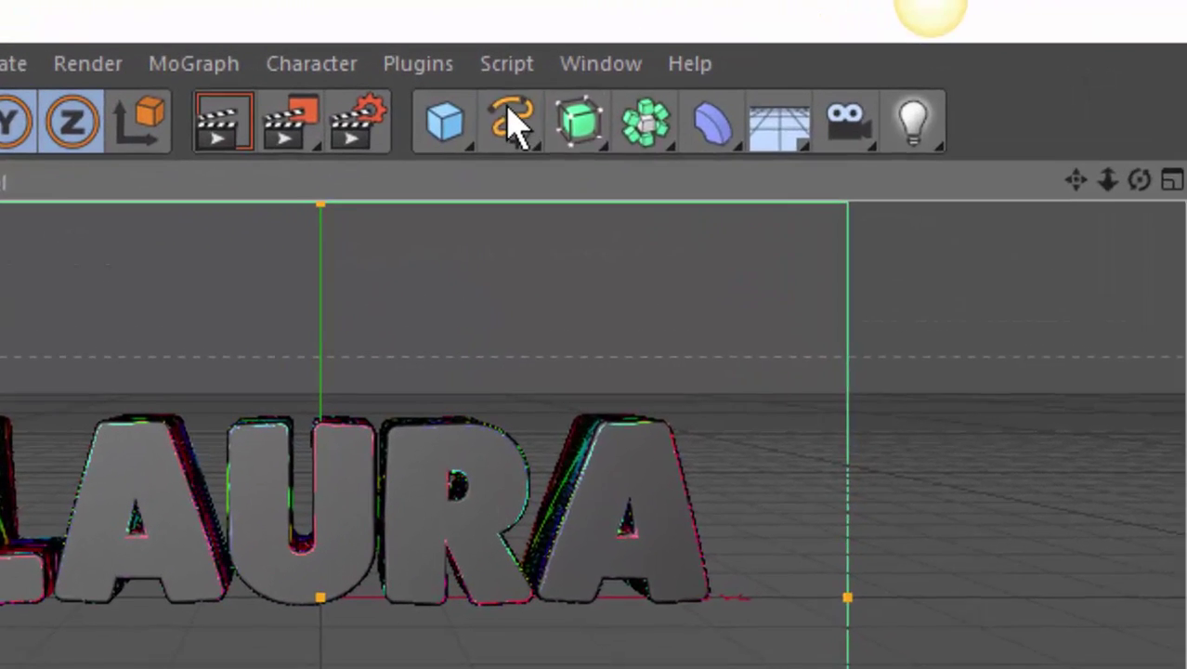
{"action": "left_click", "coordinate": [349, 89]}
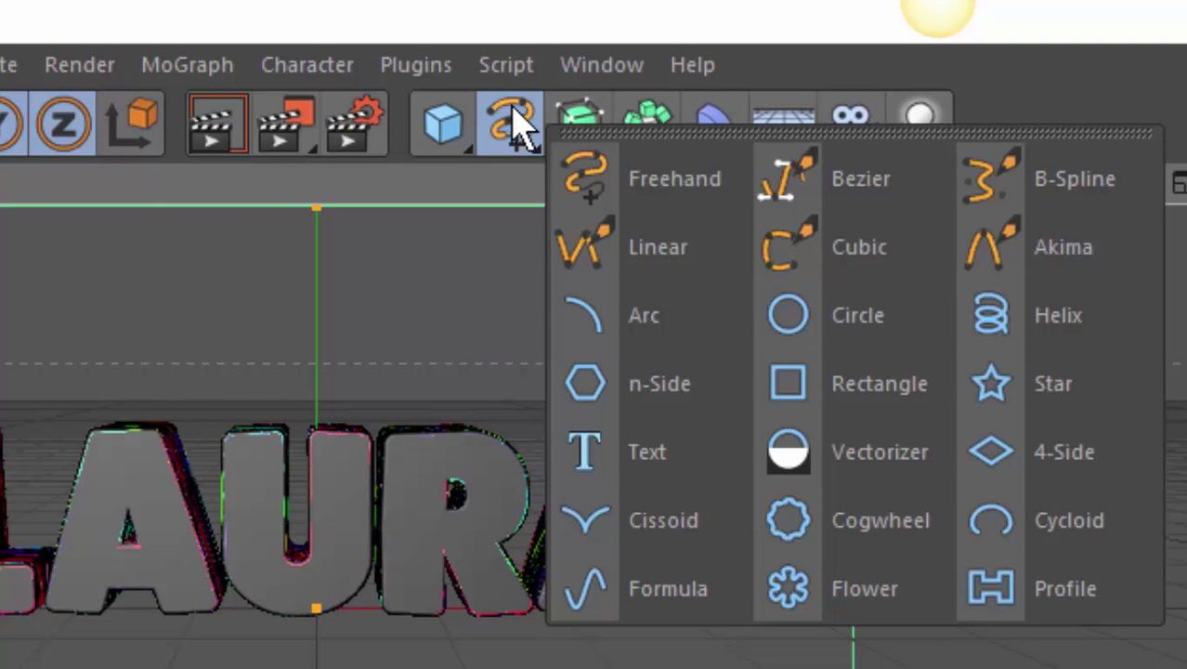
{"action": "left_click", "coordinate": [836, 329]}
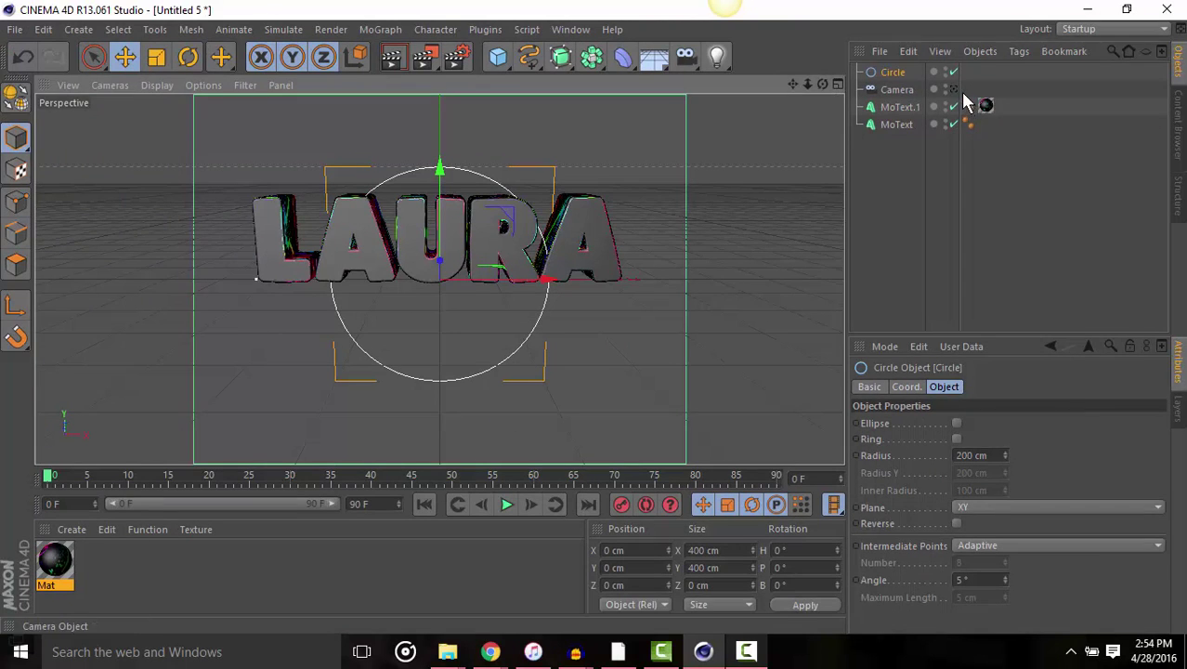
- Activate the view through the camera and move the circle to about Y 46 cm, Z 45 cm, around the text's middle
{"action": "left_click_drag", "start_coordinate": [966, 102], "coordinate": [966, 105]}
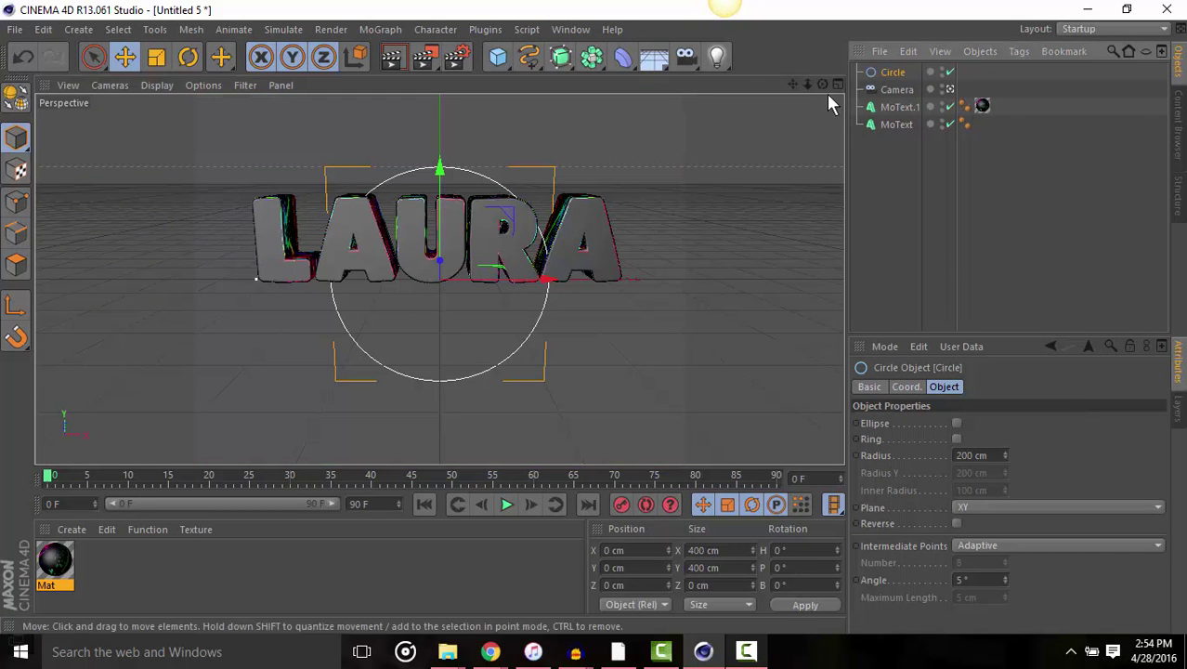
{"action": "mouse_move", "coordinate": [822, 84]}
{"action": "left_mouse_down"}
{"action": "mouse_move", "coordinate": [789, 97]}
{"action": "mouse_move", "coordinate": [830, 86]}
{"action": "left_mouse_up"}
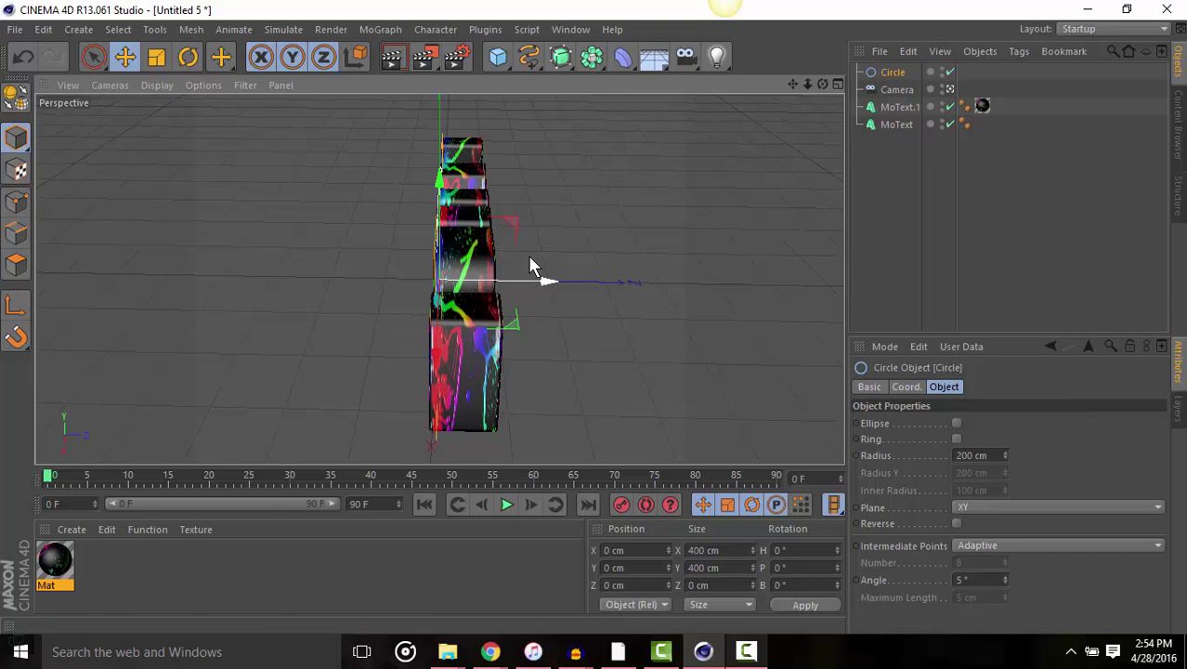
{"action": "left_click_drag", "start_coordinate": [552, 286], "coordinate": [577, 280]}
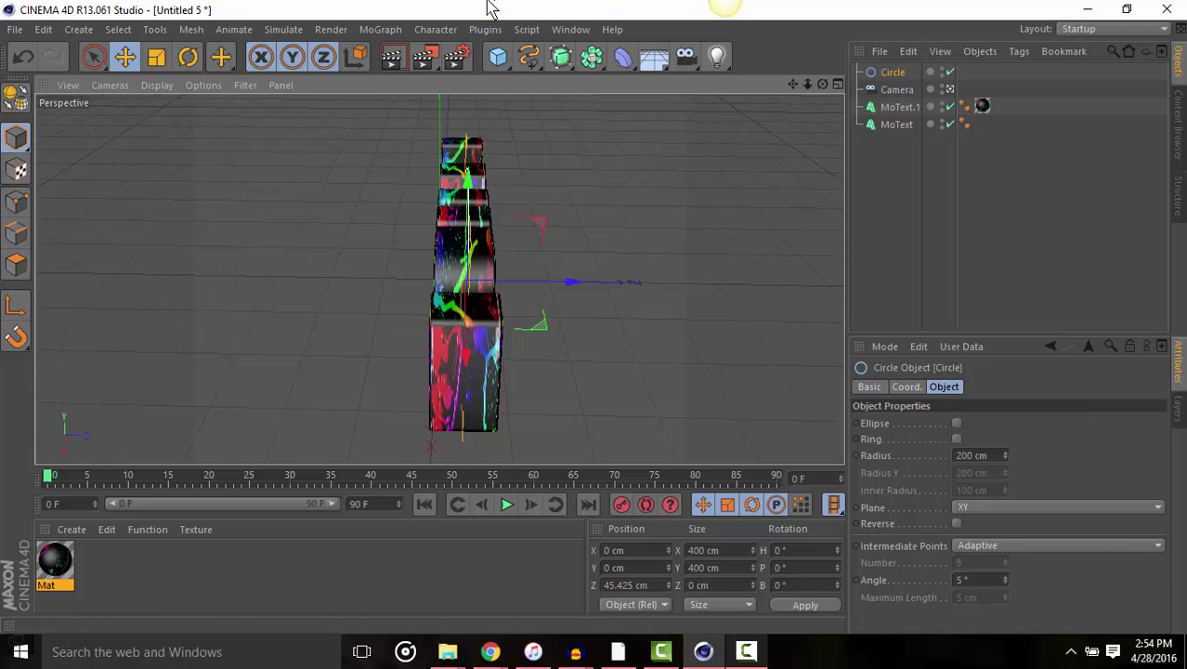
{"action": "mouse_move", "coordinate": [822, 84]}
{"action": "left_mouse_down"}
{"action": "mouse_move", "coordinate": [687, 88]}
{"action": "mouse_move", "coordinate": [821, 87]}
{"action": "left_mouse_up"}
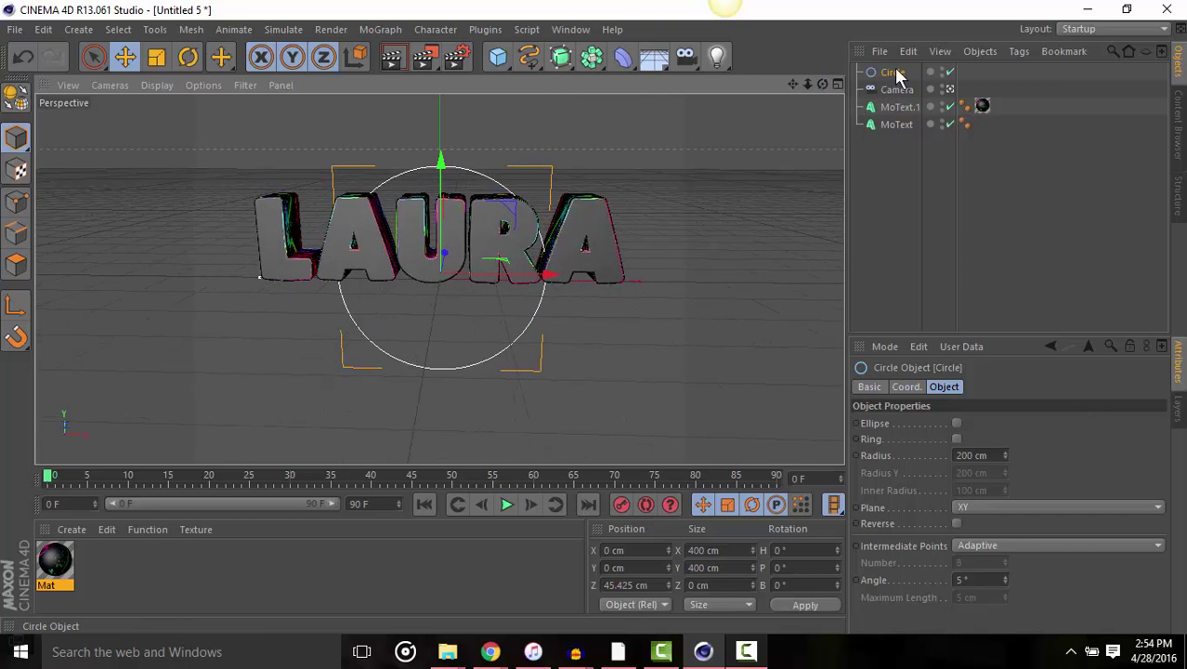
{"action": "left_click_drag", "start_coordinate": [442, 170], "coordinate": [442, 147]}
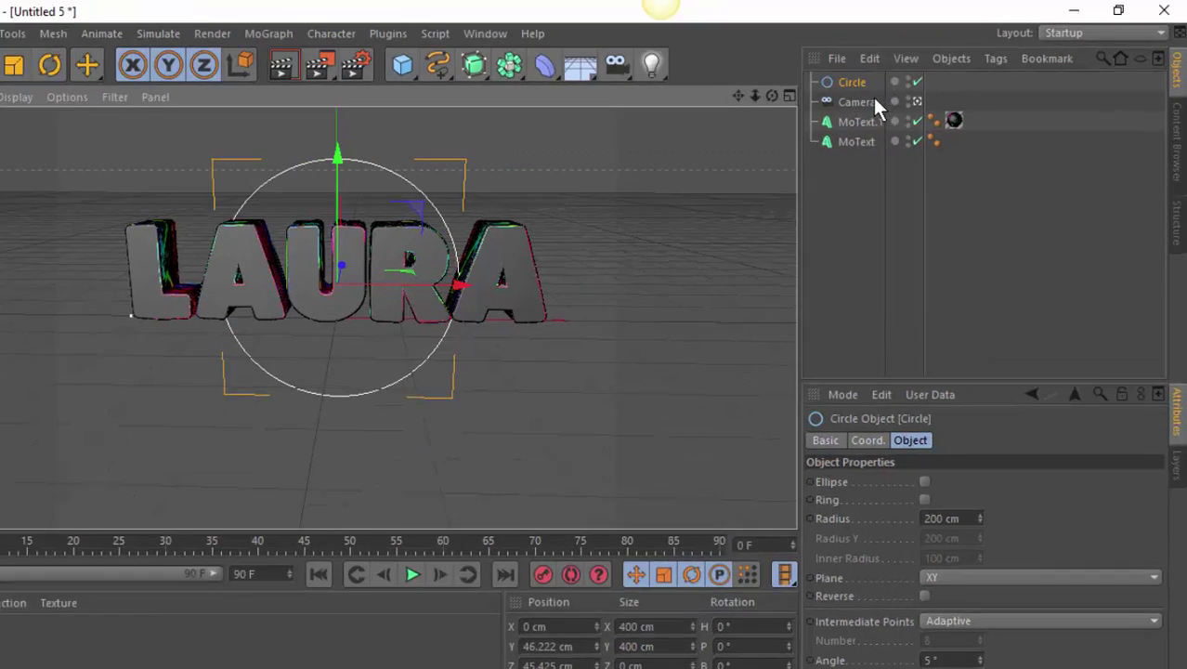
- Make the camera a child of the circle in the object hierarchy
{"action": "left_click", "coordinate": [905, 90]}
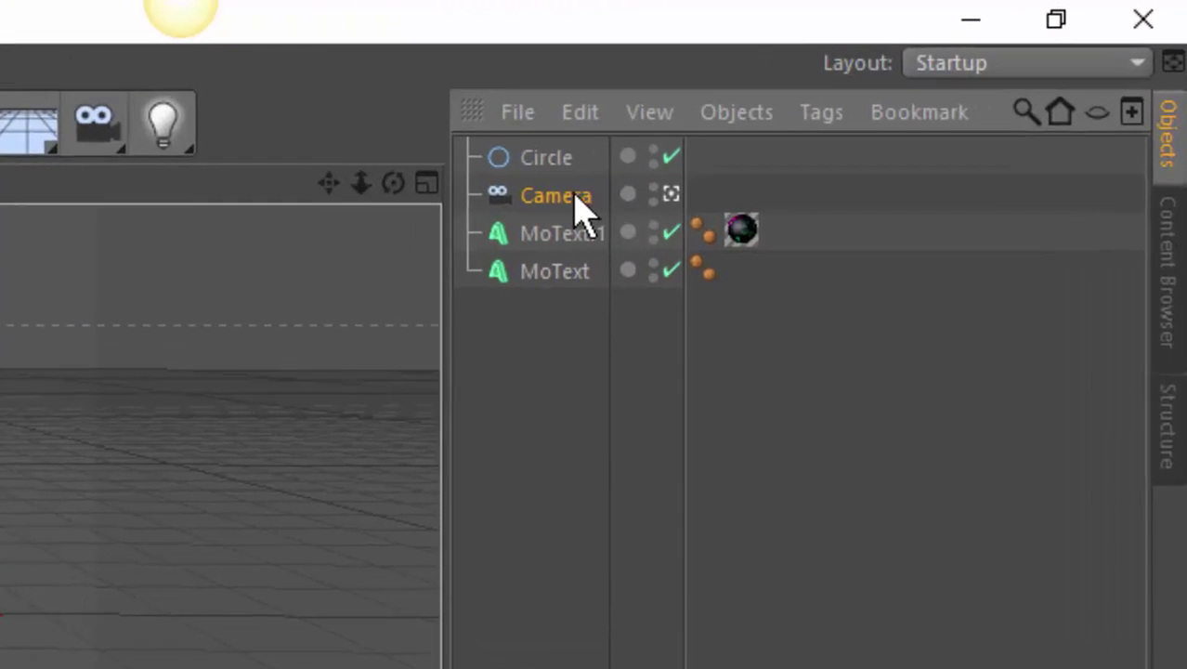
{"action": "left_click_drag", "start_coordinate": [334, 297], "coordinate": [293, 223]}
{"action": "left_click", "coordinate": [240, 159]}
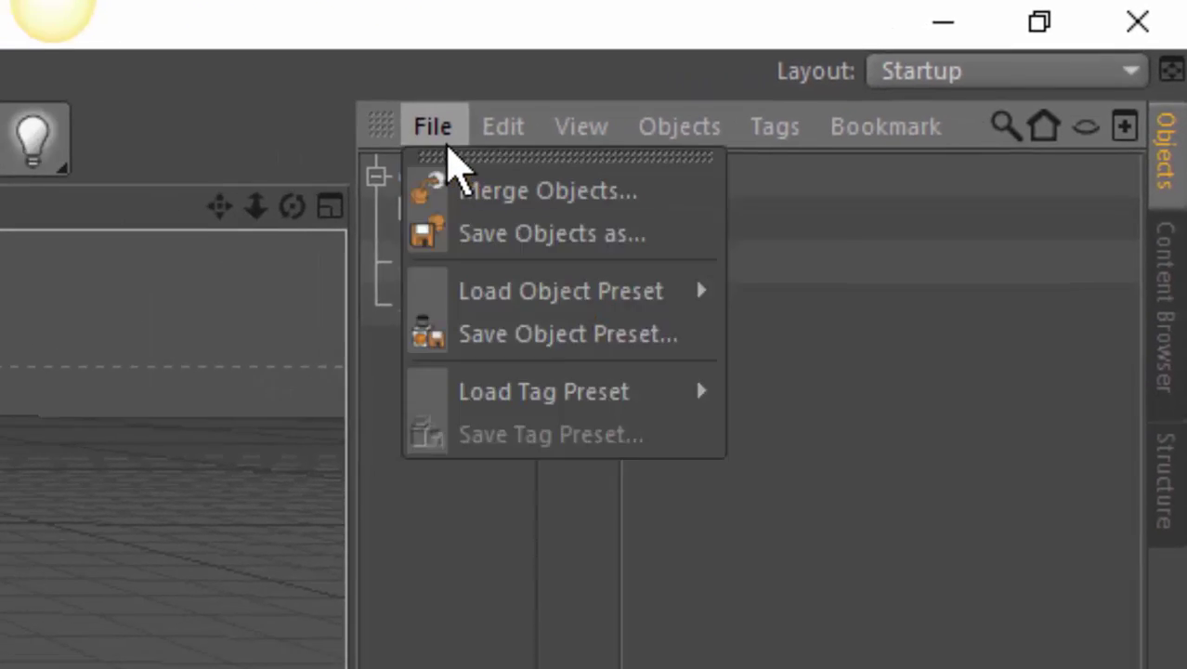
{"action": "left_click", "coordinate": [308, 267]}
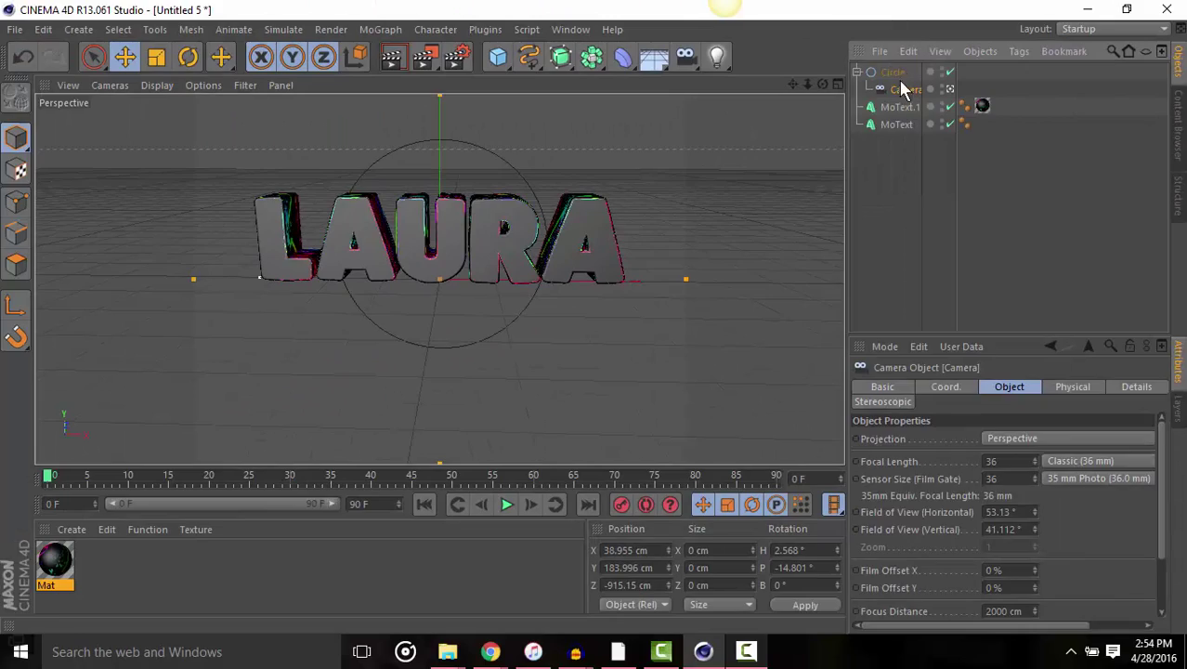
- Rotate the circle, together with its camera, to about H 366°, P -4°, B -0.6°
{"action": "left_click", "coordinate": [890, 71]}
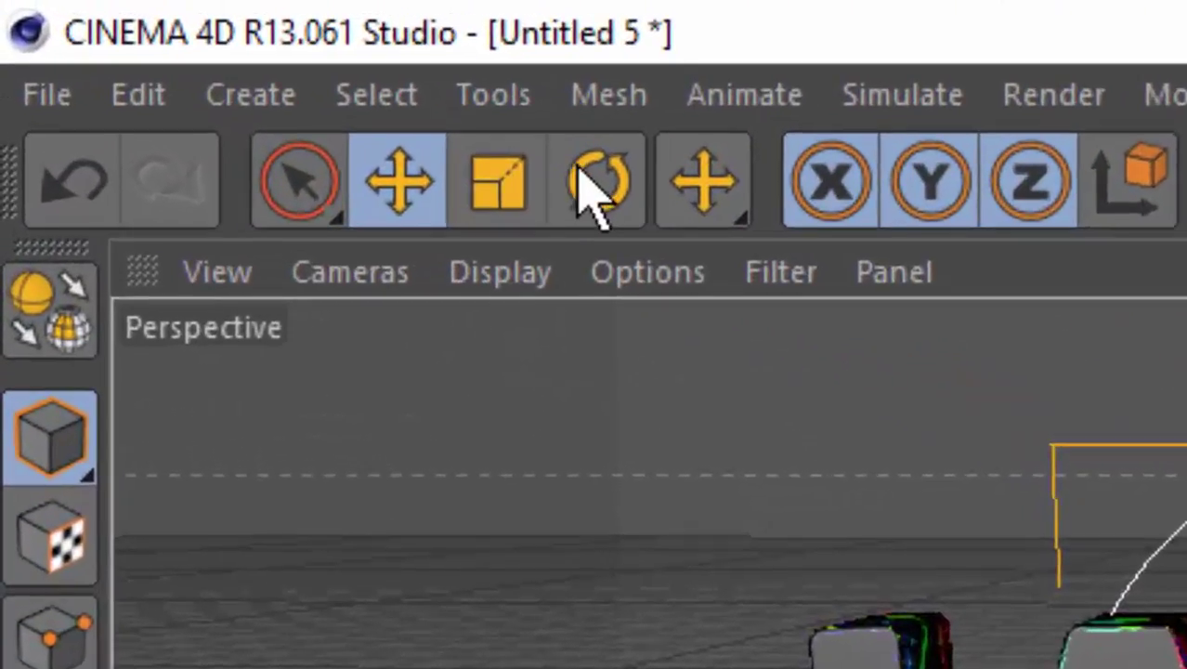
{"action": "left_click", "coordinate": [188, 57]}
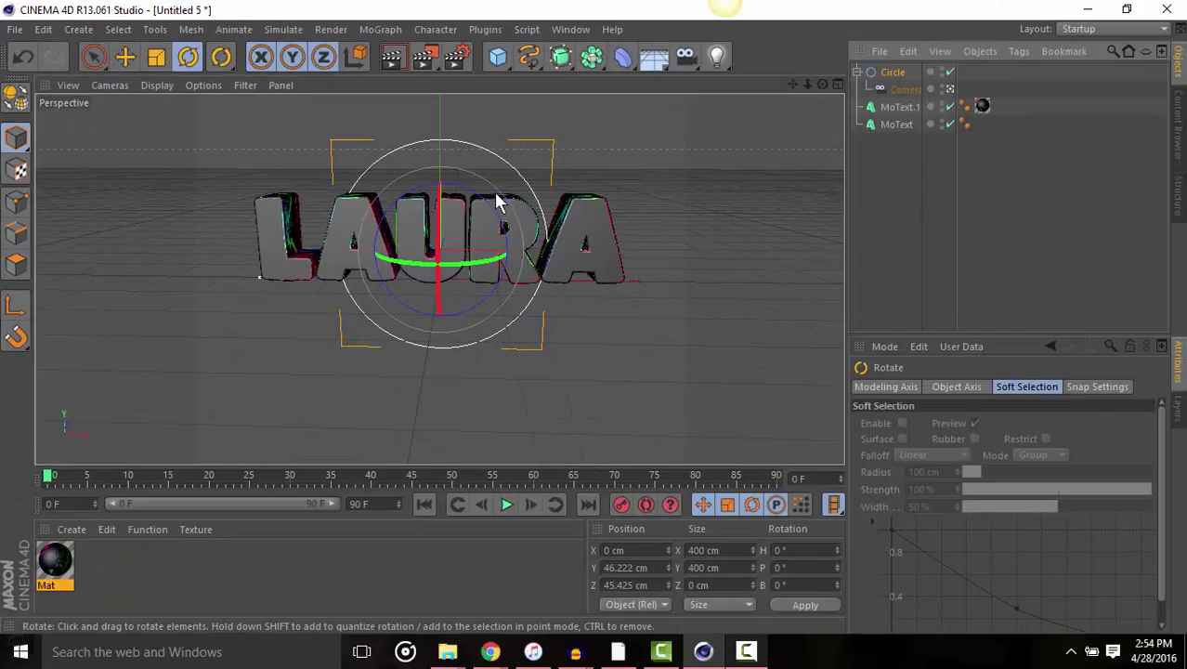
{"action": "left_click_drag", "start_coordinate": [1009, 412], "coordinate": [1161, 293]}
{"action": "left_click_drag", "start_coordinate": [568, 144], "coordinate": [589, 102]}
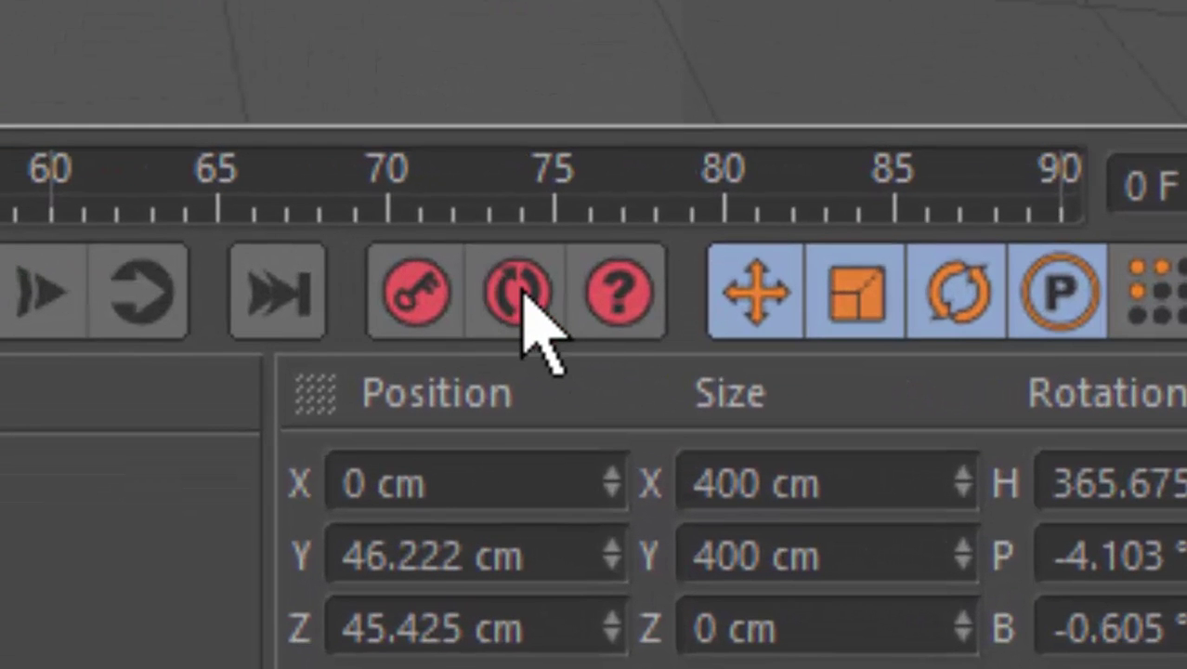
- Turn on automatic keyframing and keyframe the circle's rotation at frame 22 to about H 544°, P 26°, B 107°
{"action": "left_click", "coordinate": [523, 293]}
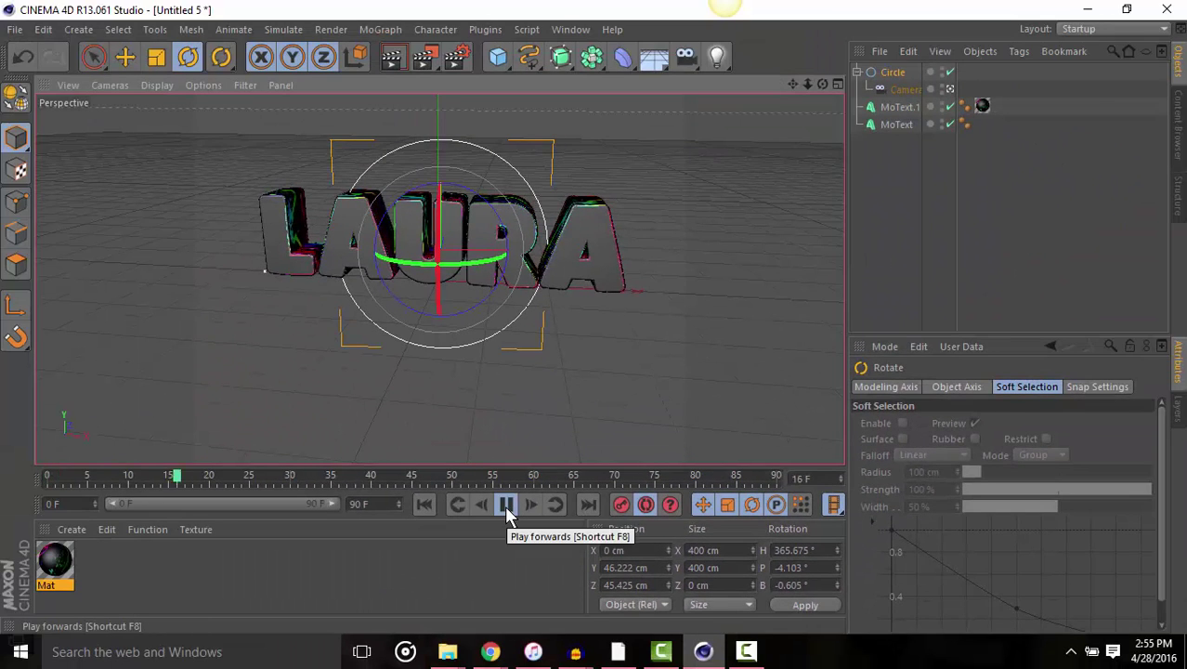
{"action": "left_click", "coordinate": [506, 504]}
{"action": "left_click_drag", "start_coordinate": [486, 187], "coordinate": [546, 149]}
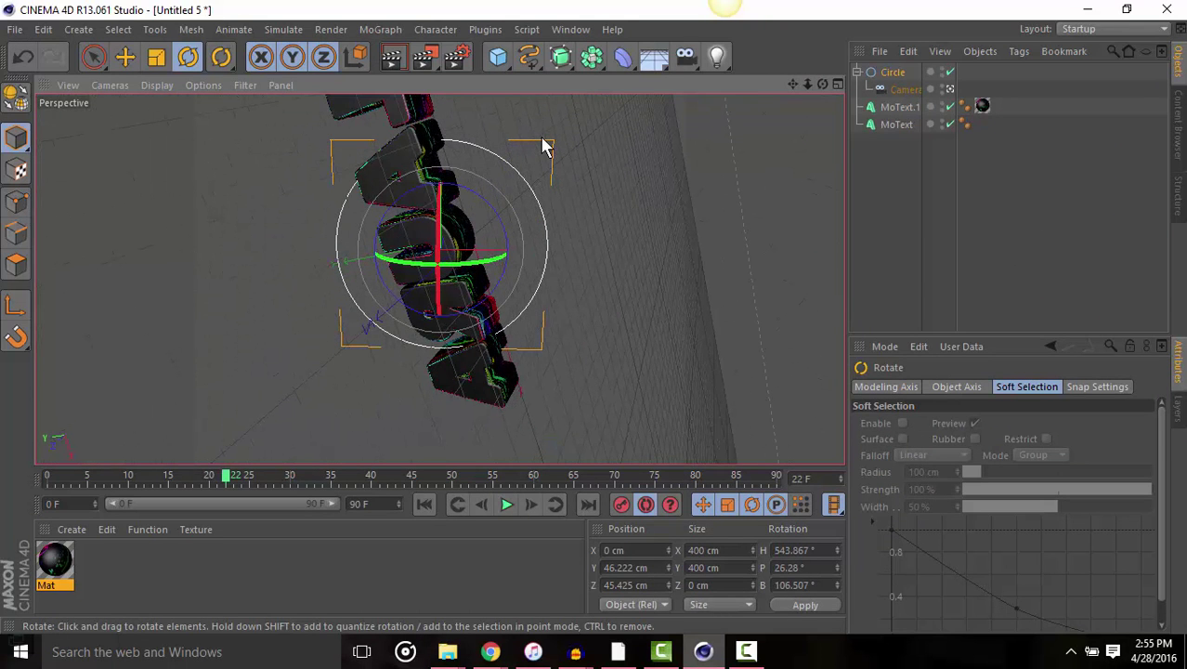
- Keyframe the circle's rotation at frame 65 to about H 737°, P -3°, B -31°, and play the animation from the start
{"action": "left_click", "coordinate": [506, 504]}
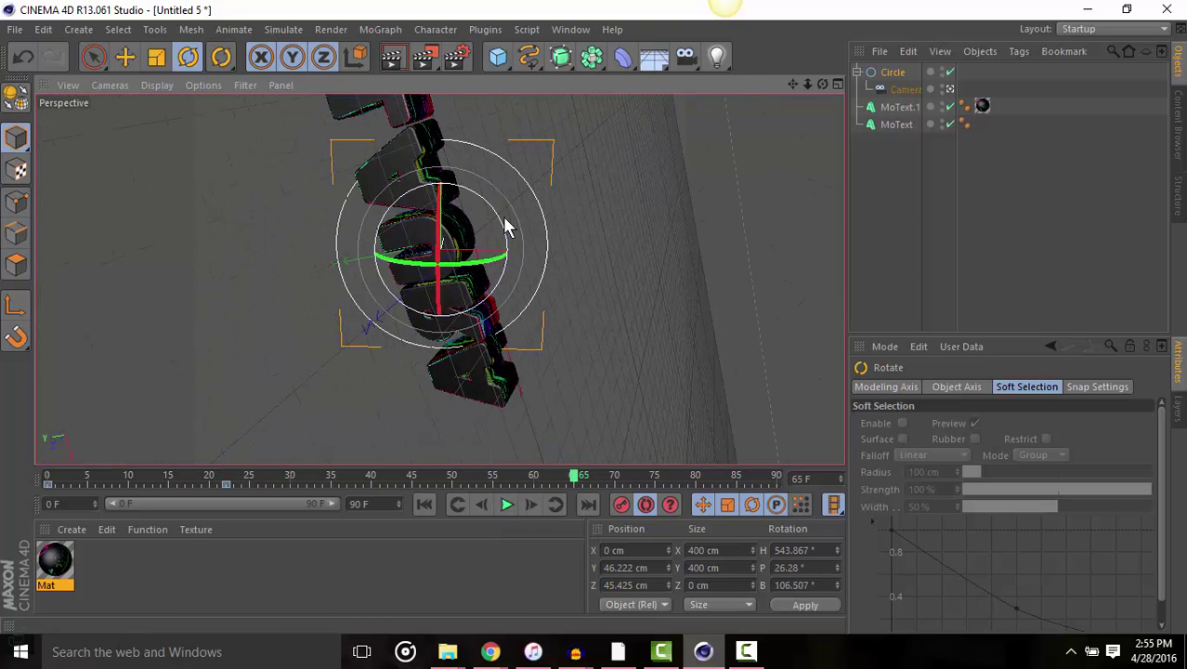
{"action": "left_click_drag", "start_coordinate": [506, 220], "coordinate": [547, 180]}
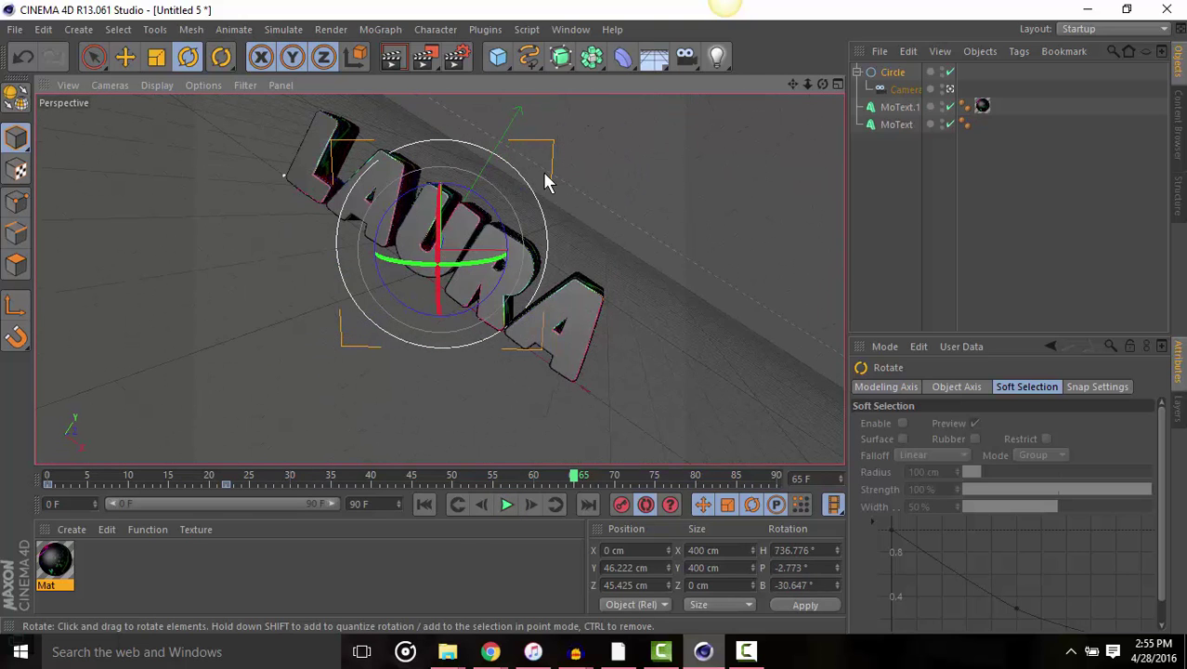
{"action": "left_click", "coordinate": [424, 506]}
{"action": "left_click", "coordinate": [506, 504]}
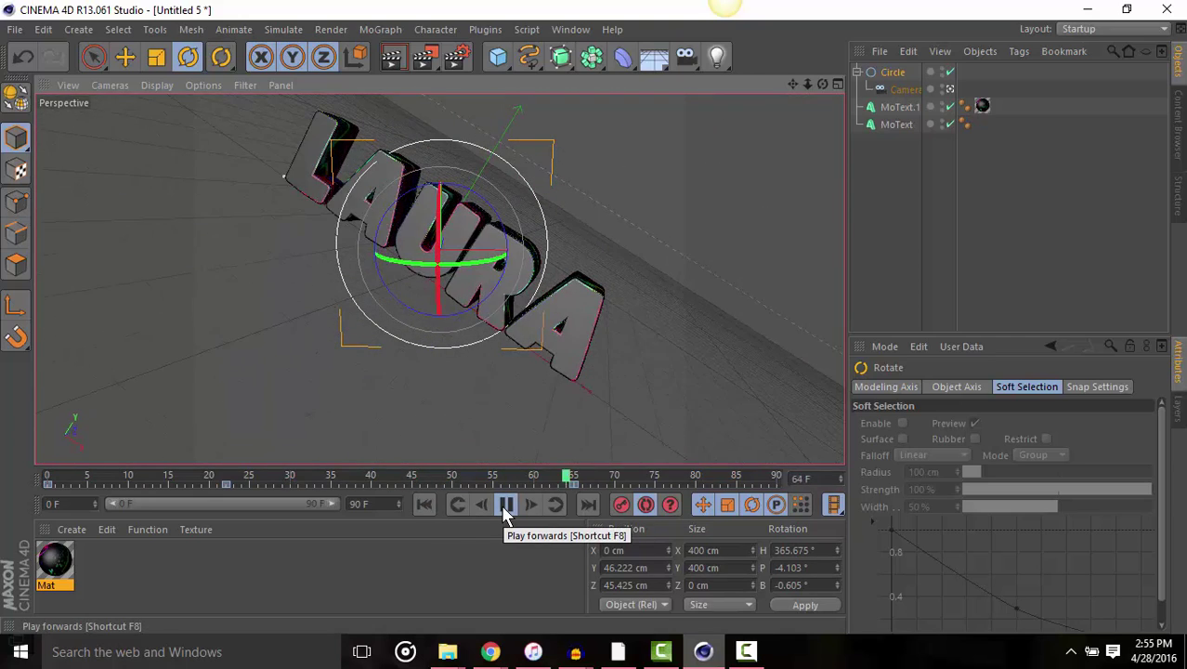
{"action": "left_click", "coordinate": [506, 506]}
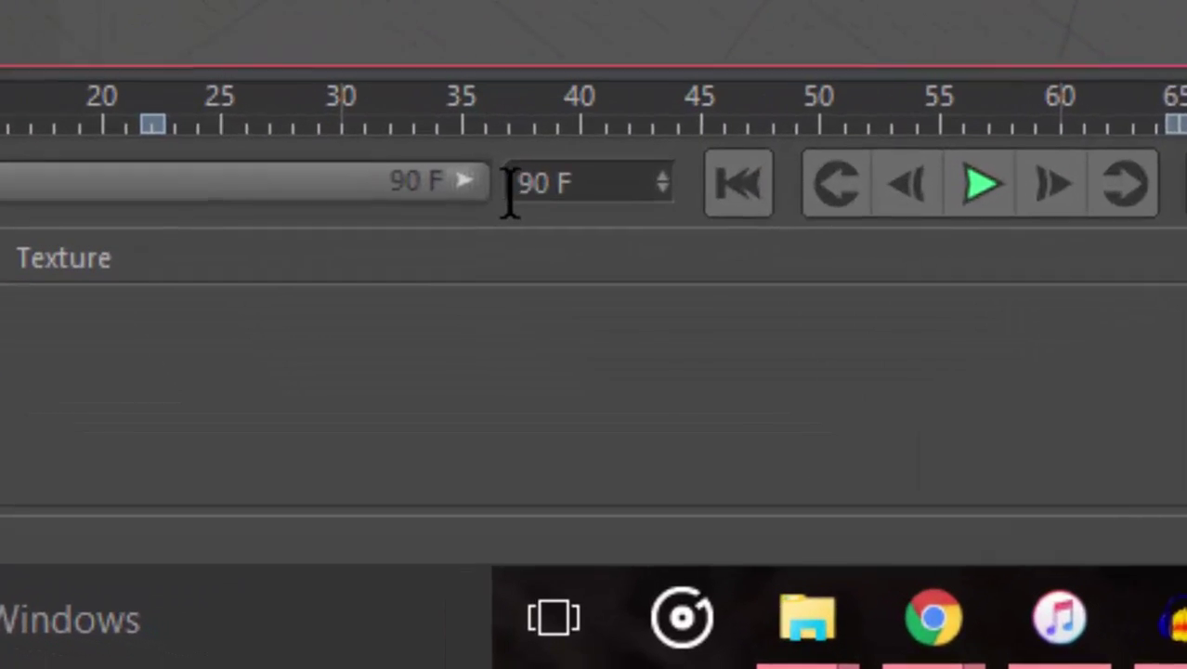
- Set the animation's end to 300 frames and extend the visible timeline range to its full length
{"action": "left_click", "coordinate": [349, 504]}
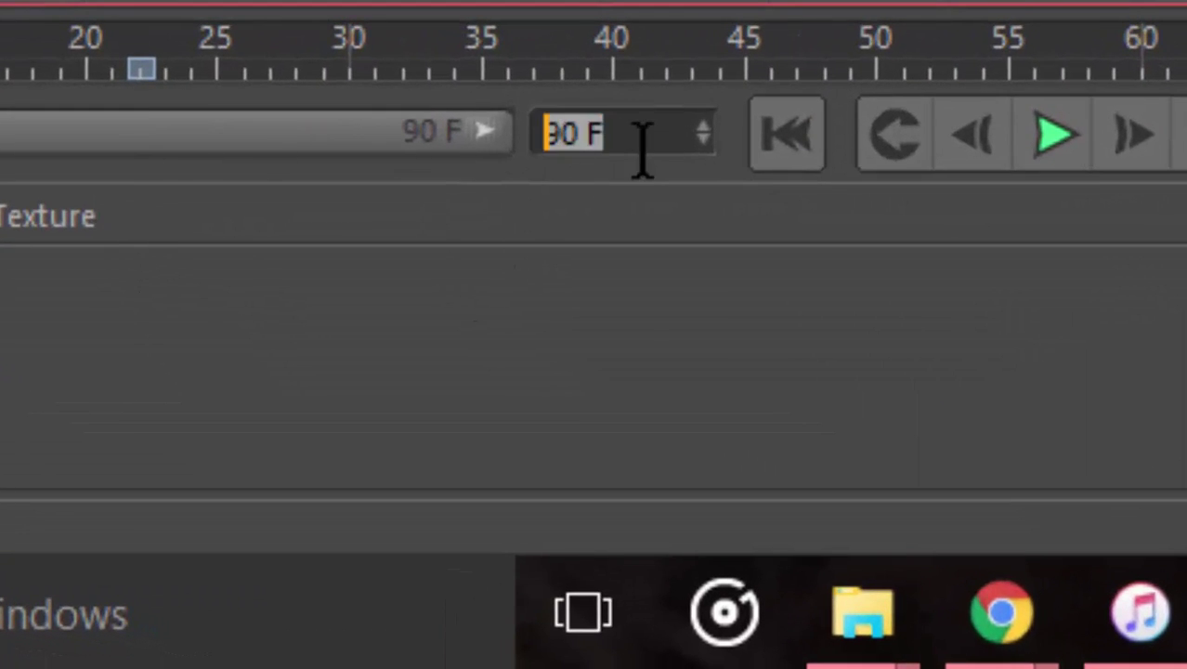
{"action": "key", "text": "BackSpace"}
{"action": "type", "text": "3"}
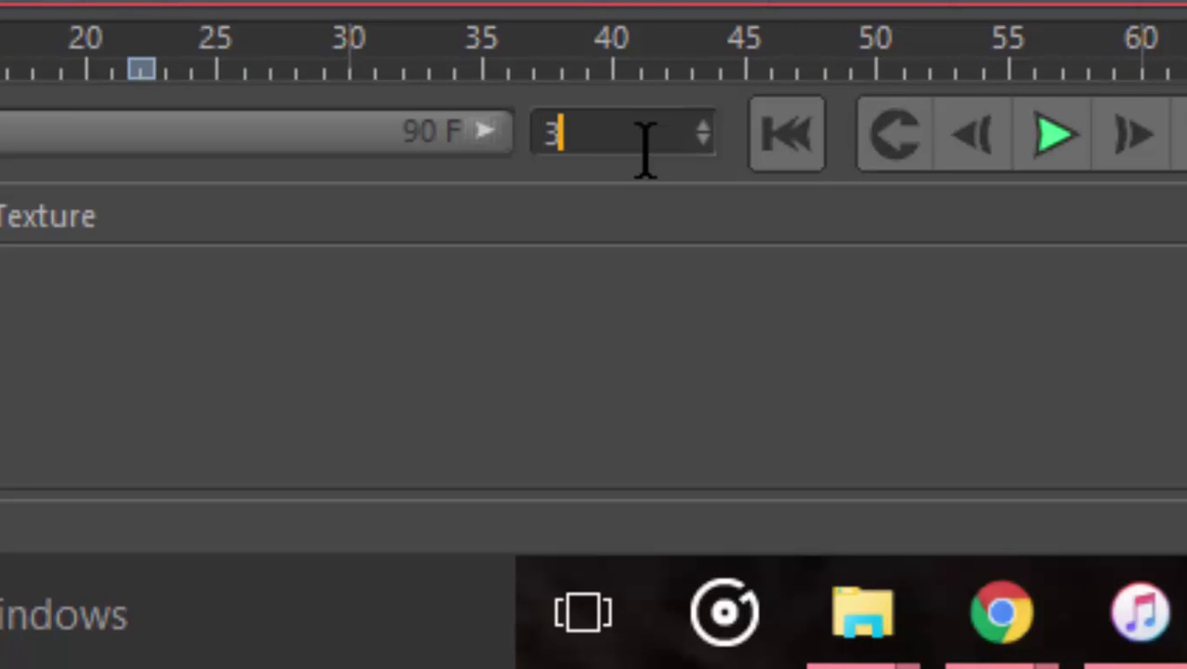
{"action": "type", "text": "00"}
{"action": "key", "text": "Return"}
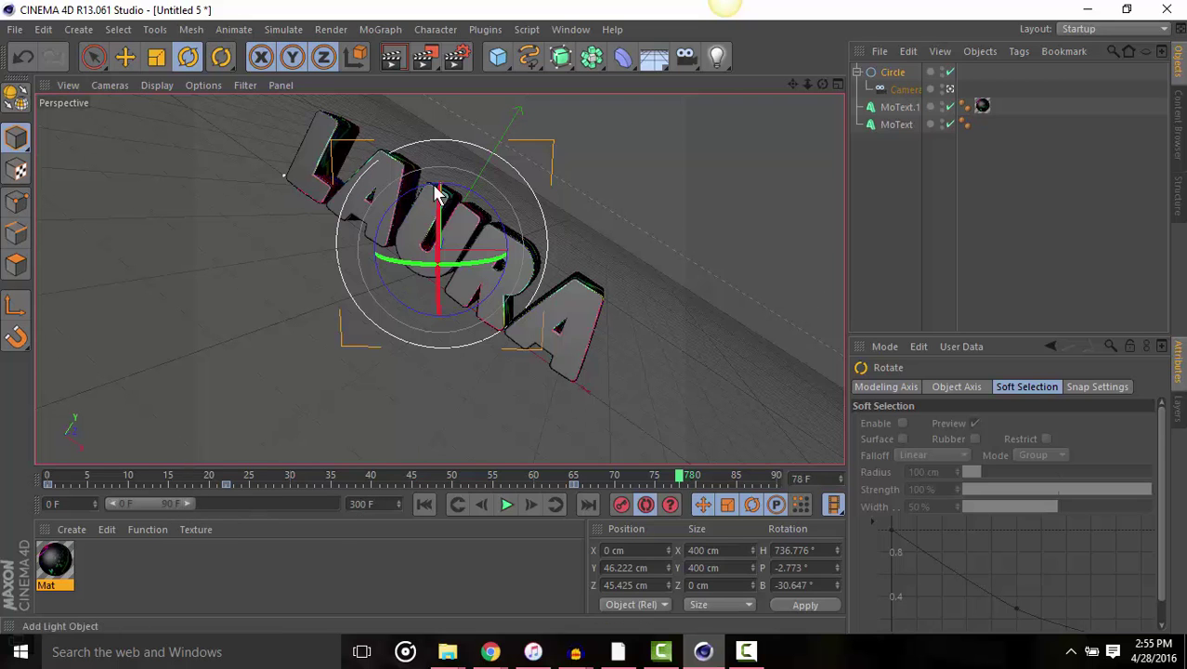
{"action": "left_click_drag", "start_coordinate": [209, 503], "coordinate": [482, 508]}
- Keyframe the circle's rotation at frame 98 to about H 1071°, P 12°, B -29°, and play the animation from the start
{"action": "left_click", "coordinate": [424, 503]}
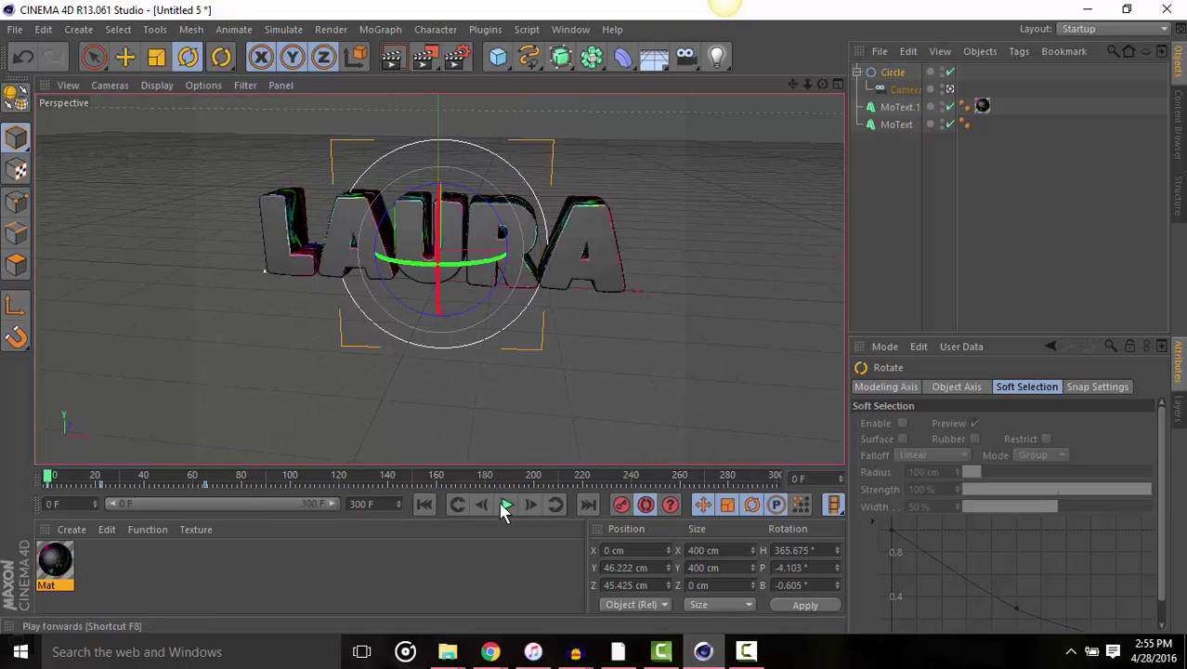
{"action": "left_click", "coordinate": [501, 504]}
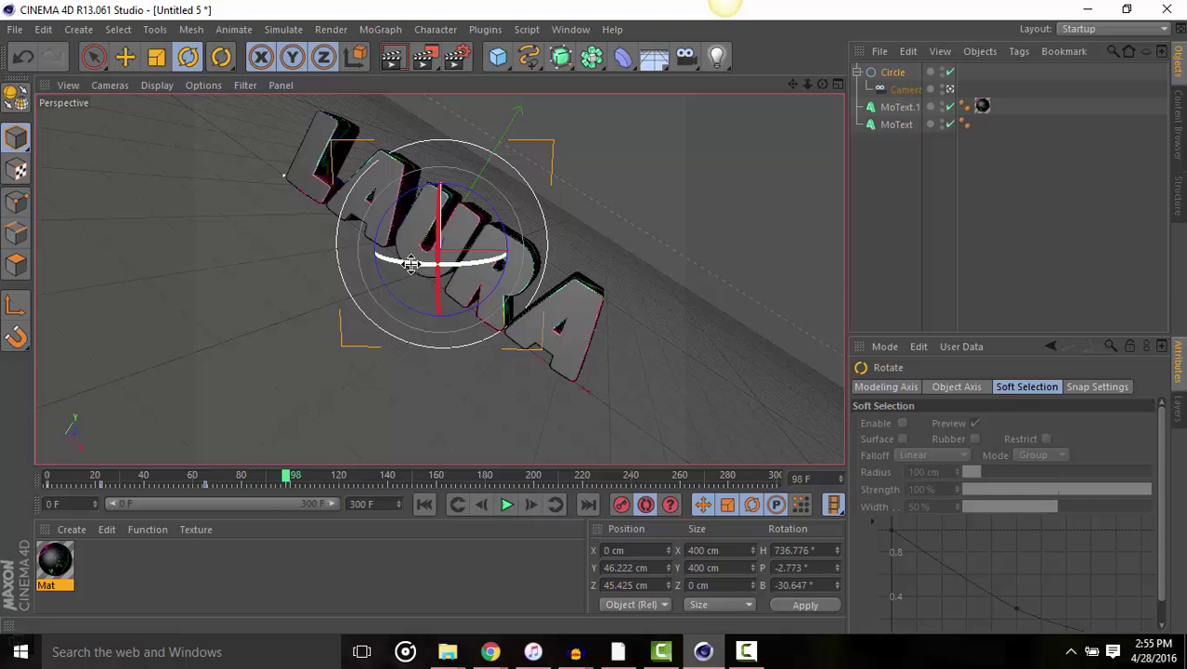
{"action": "left_click_drag", "start_coordinate": [405, 261], "coordinate": [469, 253]}
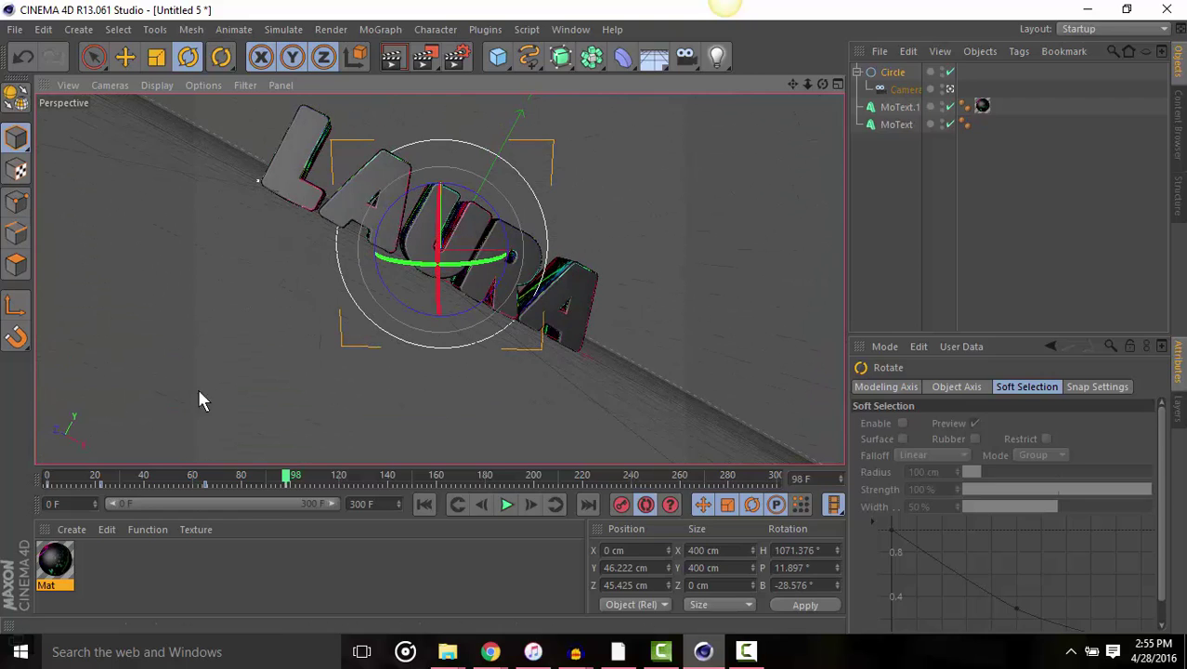
{"action": "left_click", "coordinate": [435, 505]}
{"action": "left_click", "coordinate": [510, 503]}
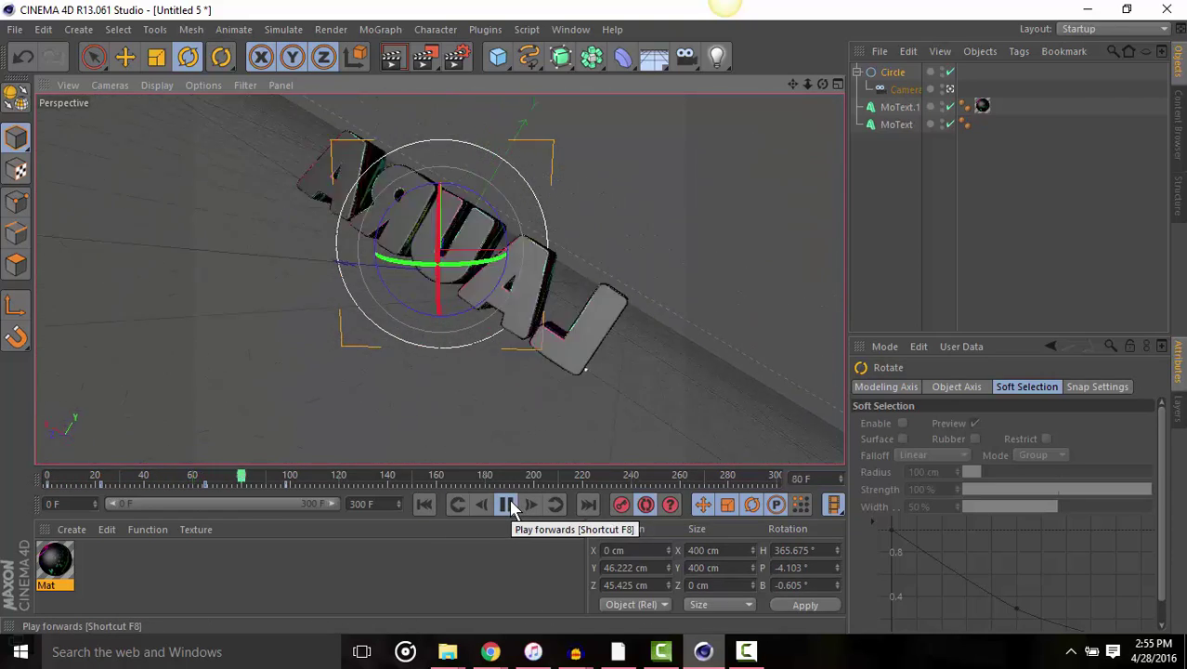
{"action": "left_click", "coordinate": [510, 505]}
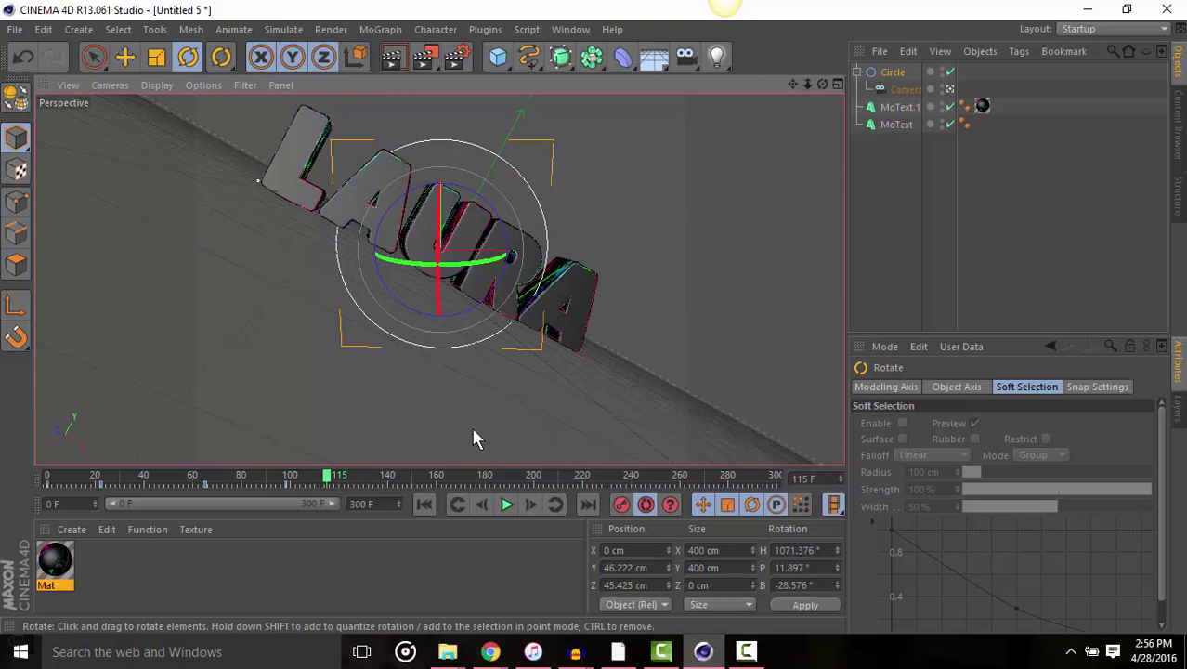
- Keyframe the circle's rotation at frame 132 to about H 702°, P -2°, B -23°, and at frame 164 to about H 1092°, P -14°, B -19°
{"action": "left_click", "coordinate": [506, 504]}
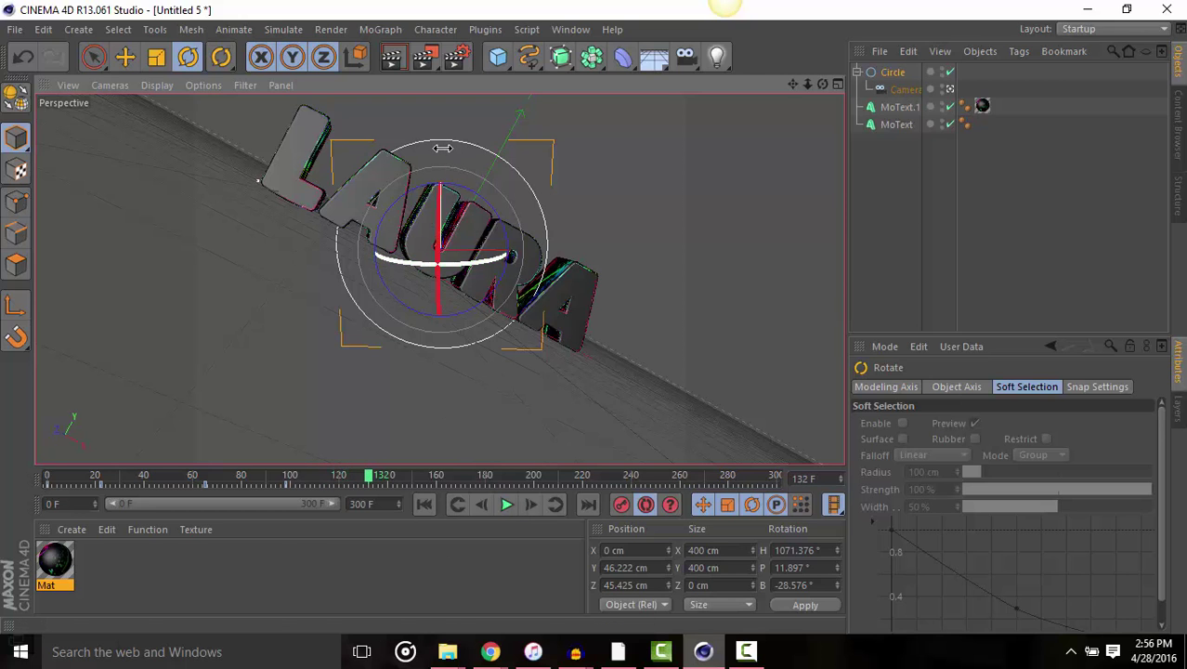
{"action": "left_click_drag", "start_coordinate": [438, 175], "coordinate": [436, 113]}
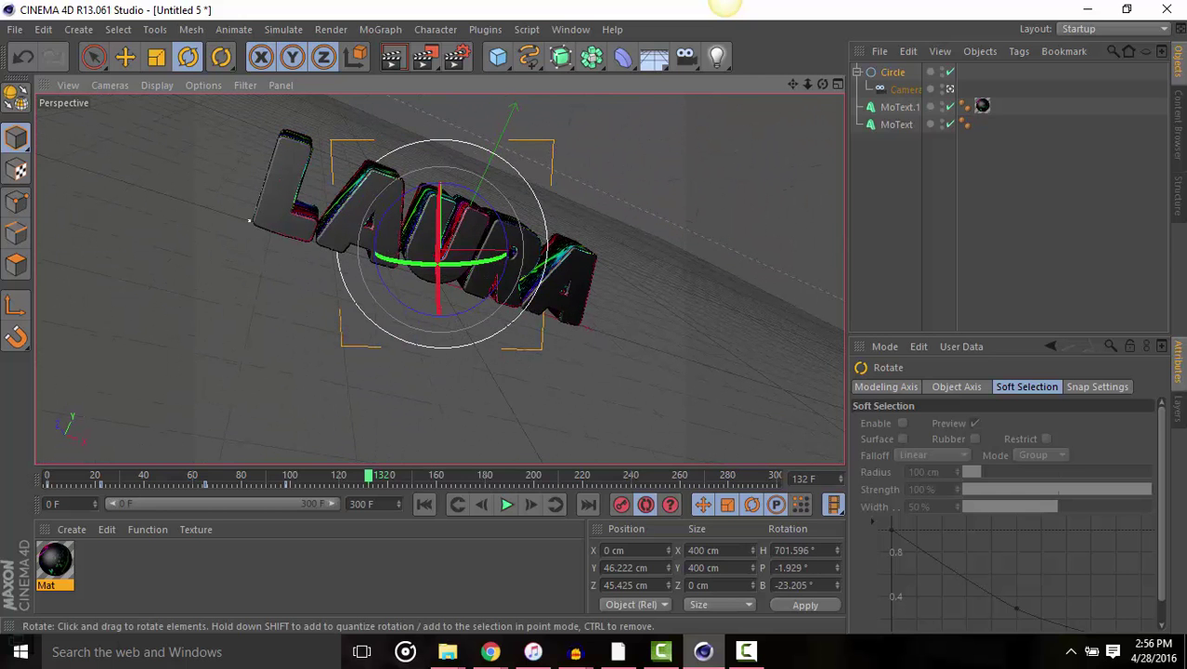
{"action": "left_click", "coordinate": [504, 504]}
{"action": "left_click_drag", "start_coordinate": [419, 263], "coordinate": [330, 309]}
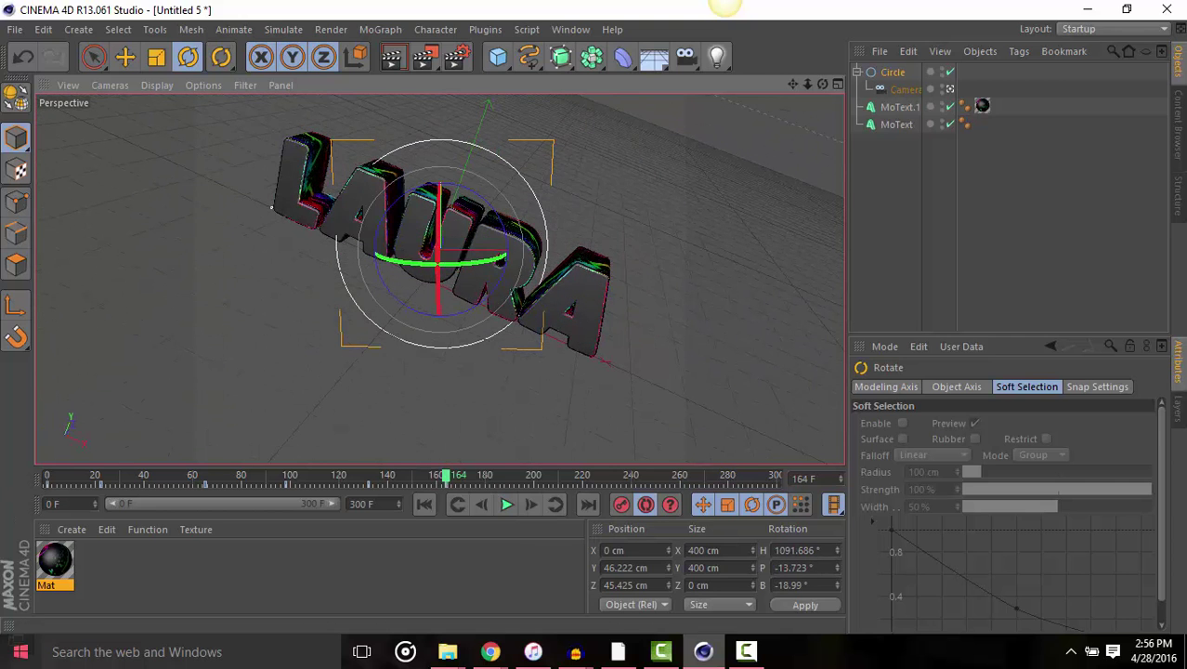
- Play back the animation from the first frame to review the camera's orbit around the text
{"action": "left_click", "coordinate": [423, 507]}
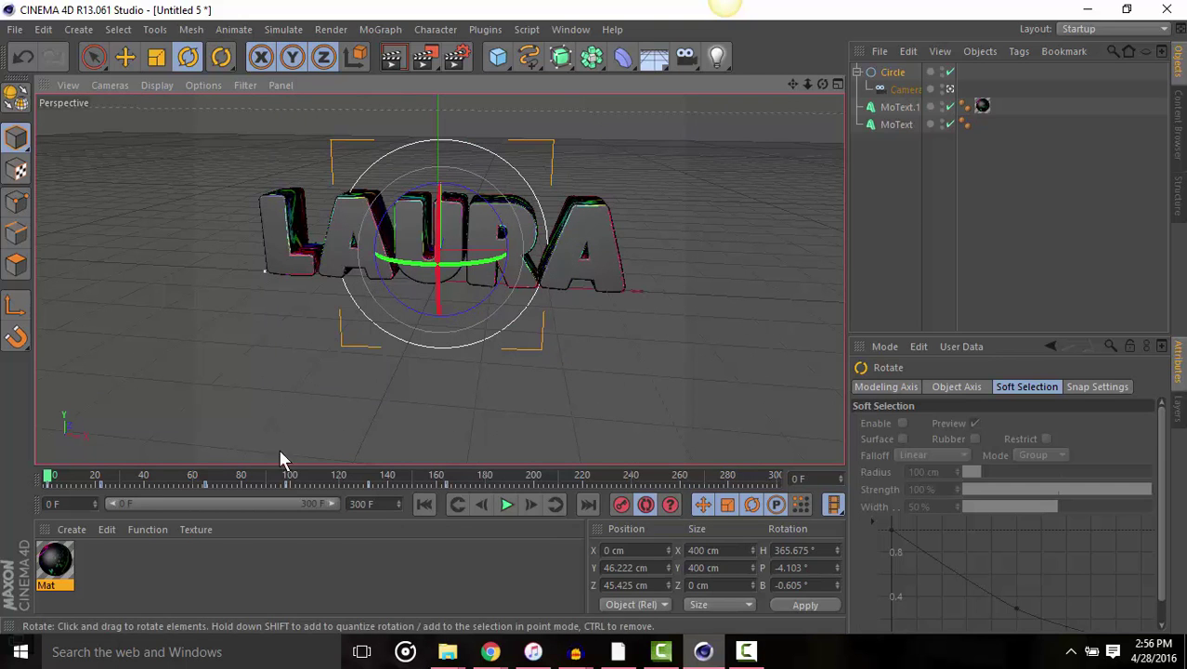
{"action": "left_click", "coordinate": [507, 505]}
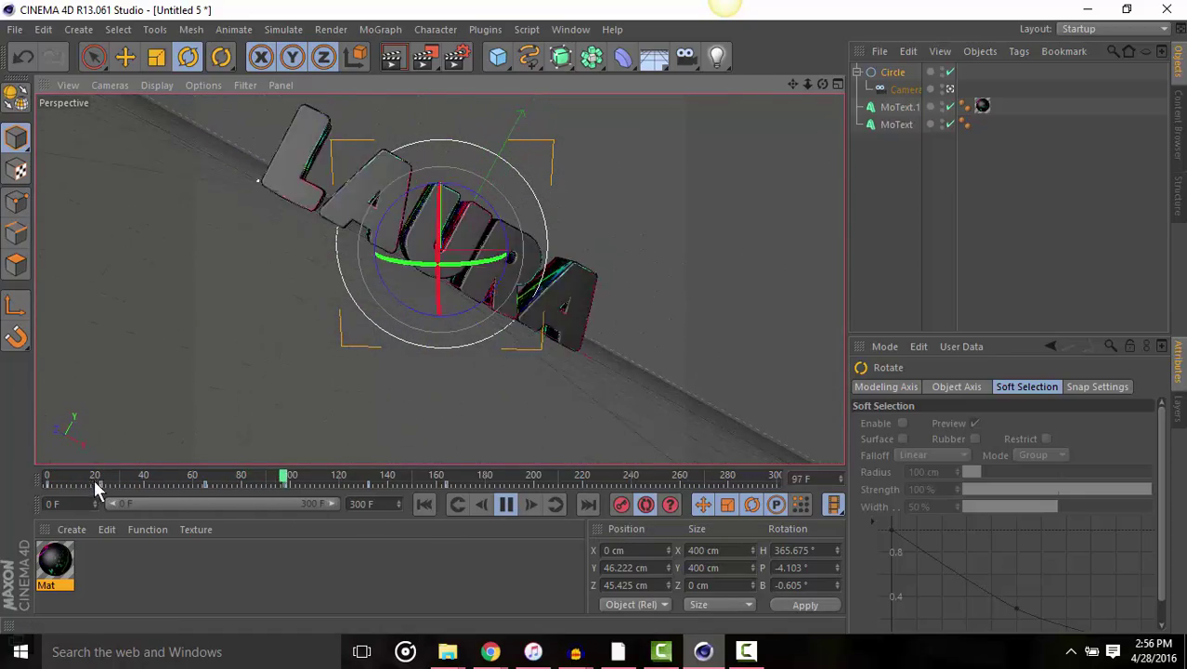
{"action": "left_click", "coordinate": [508, 501]}
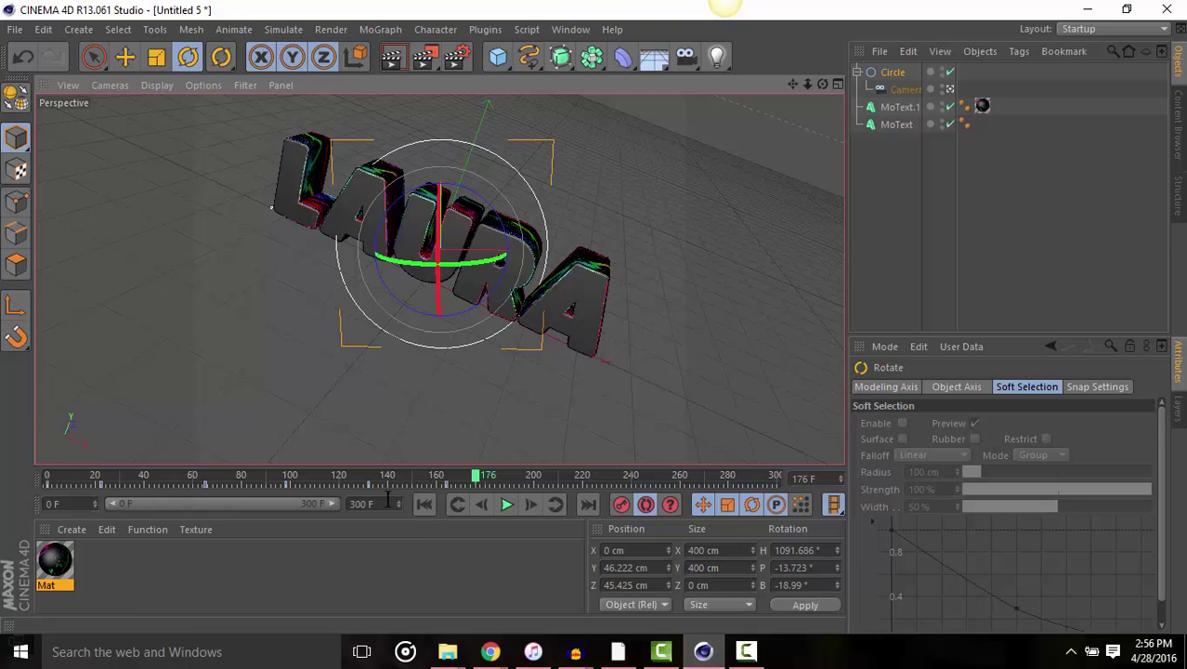
- Play the animation from the start, keyframe the circle's rotation at frame 8 to about H 199°, P 9°, B 45°, and continue playback to frame 14
{"action": "left_click", "coordinate": [426, 506]}
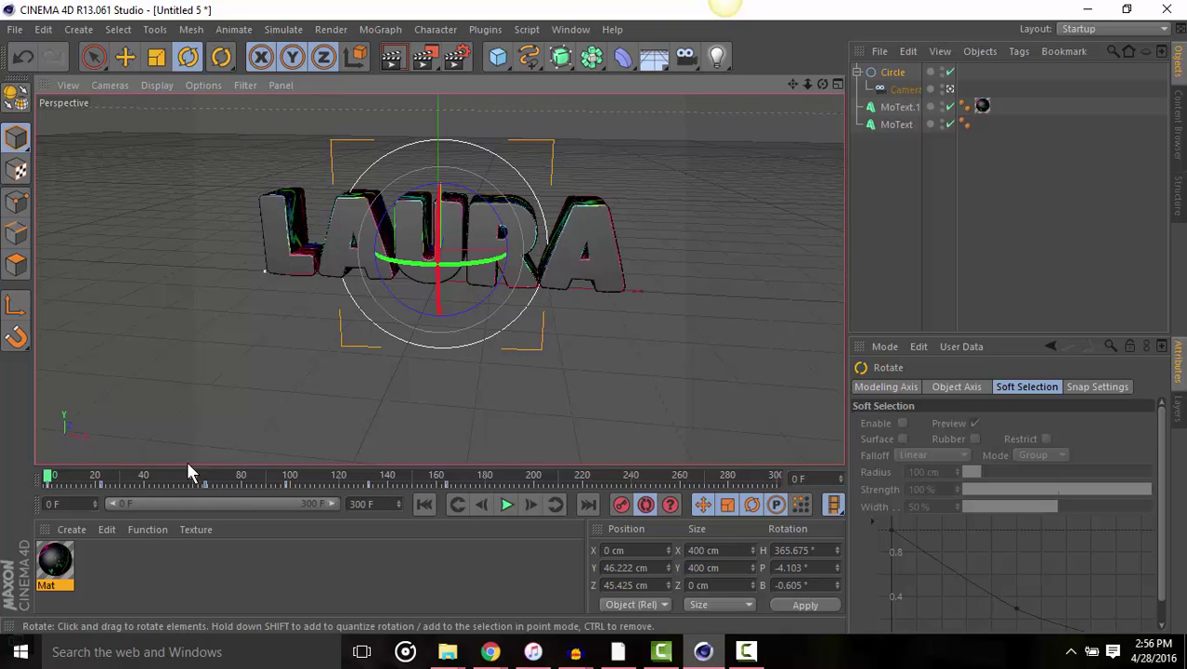
{"action": "left_click", "coordinate": [505, 501]}
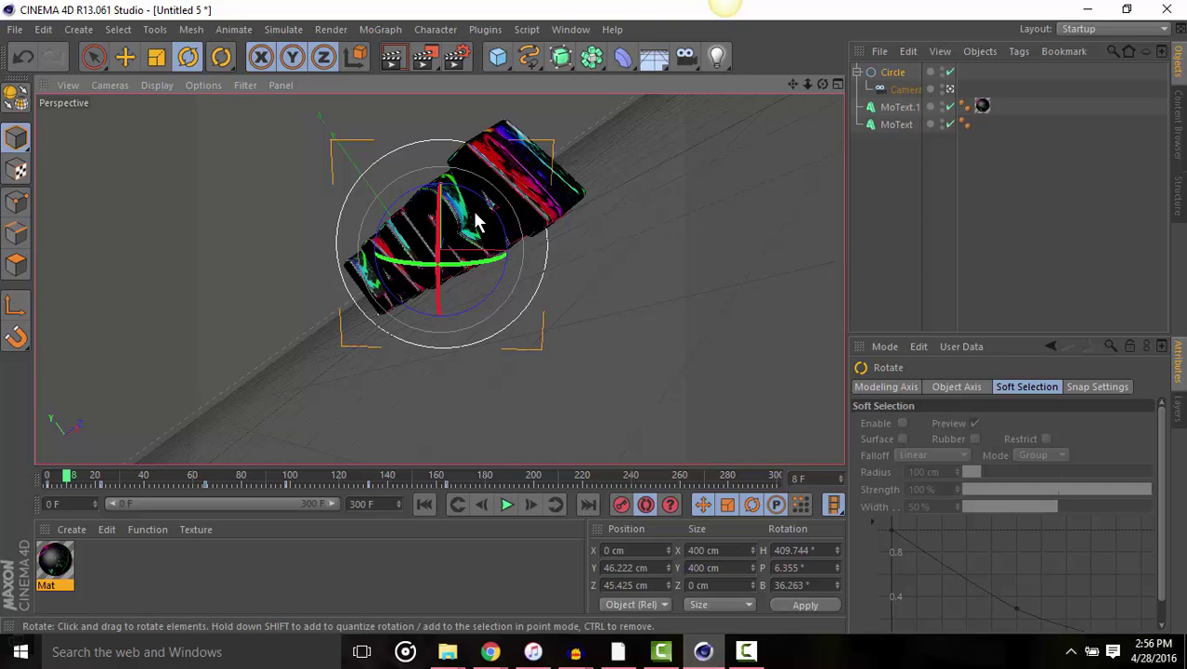
{"action": "left_click_drag", "start_coordinate": [442, 268], "coordinate": [502, 270]}
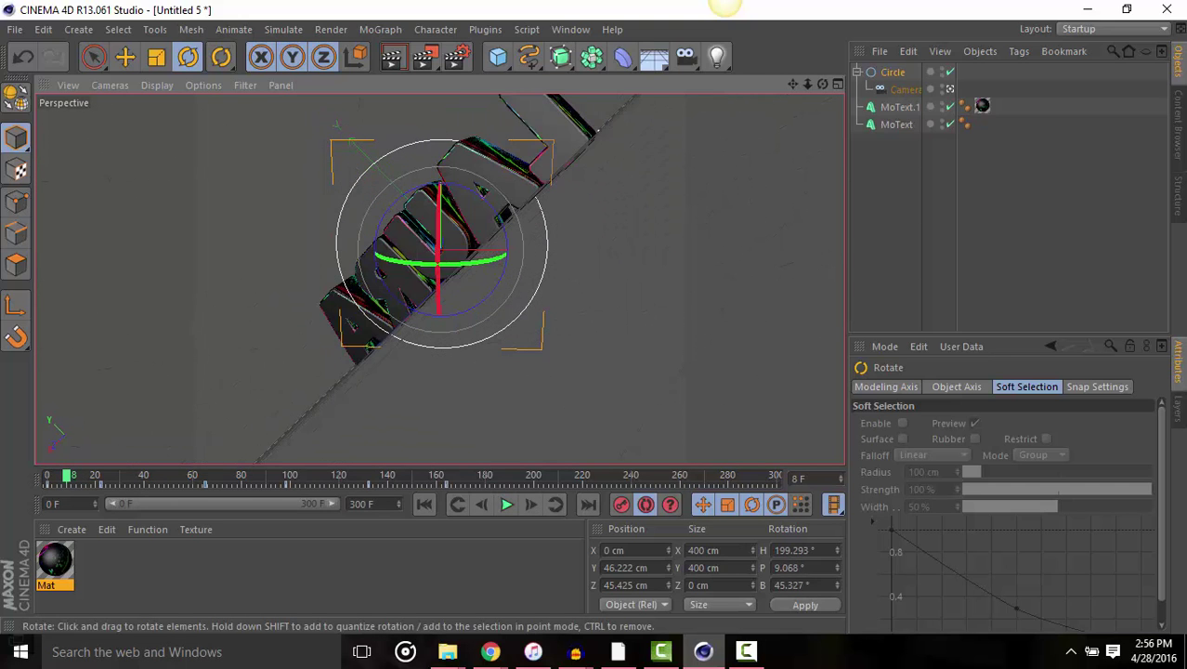
{"action": "left_click", "coordinate": [502, 502]}
{"action": "left_click", "coordinate": [503, 502]}
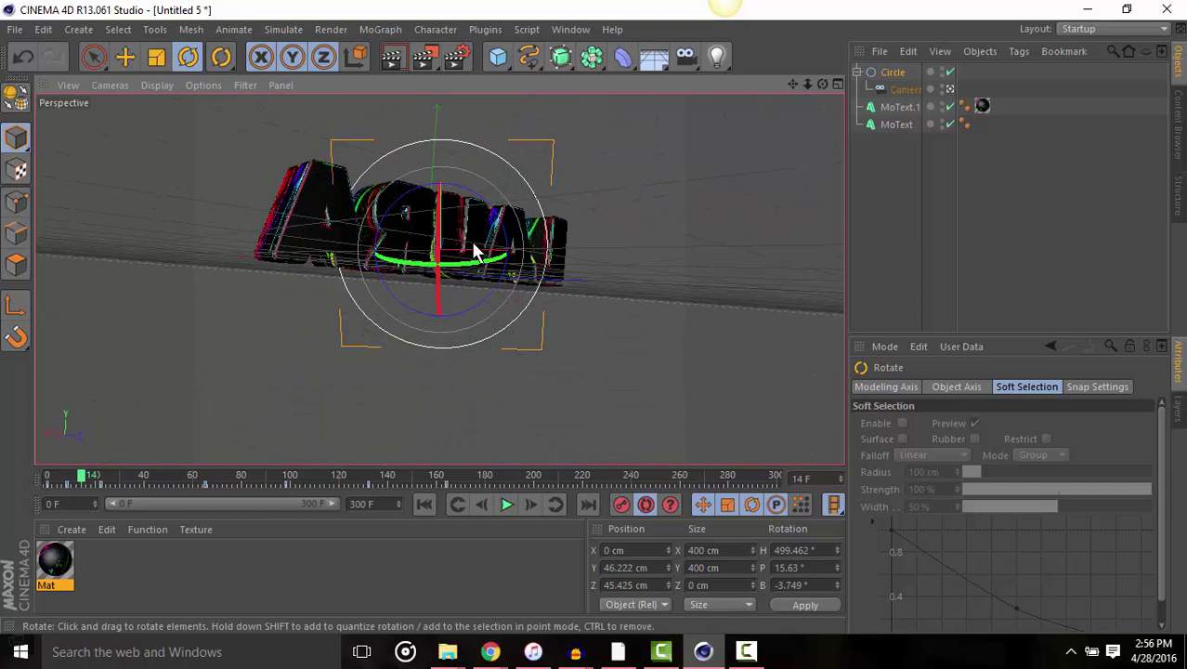
- Replay the animation from the first frame and stop it at frame 33 to check the early camera motion
{"action": "left_click", "coordinate": [423, 503]}
{"action": "left_click", "coordinate": [507, 502]}
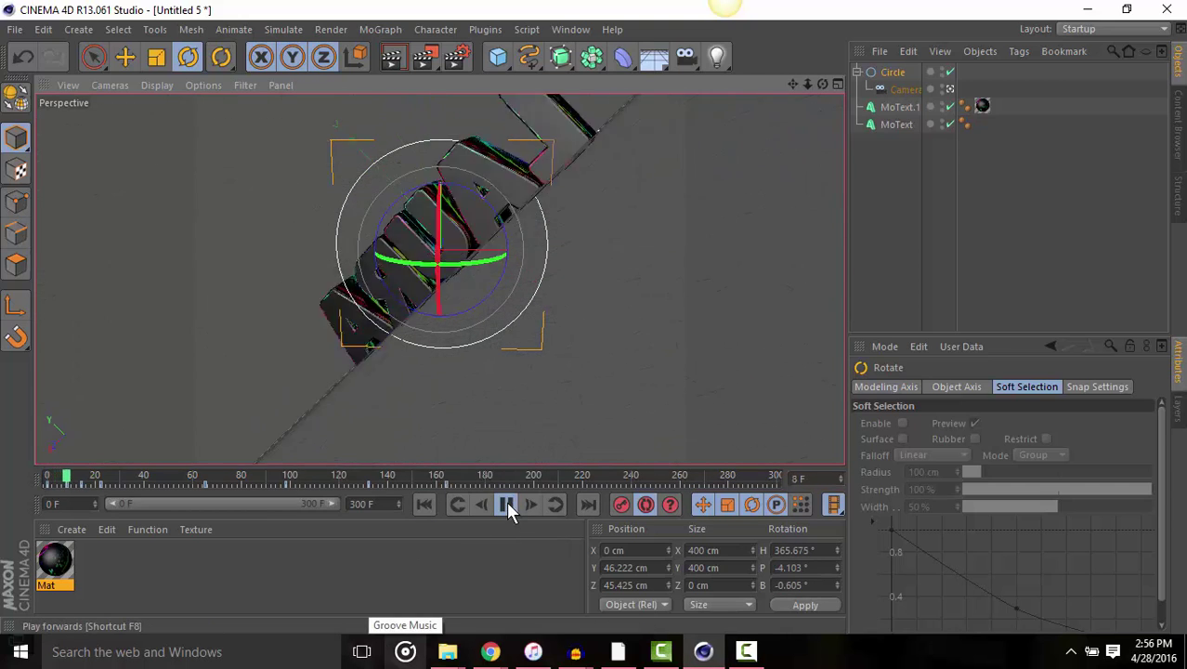
{"action": "left_click", "coordinate": [502, 500]}
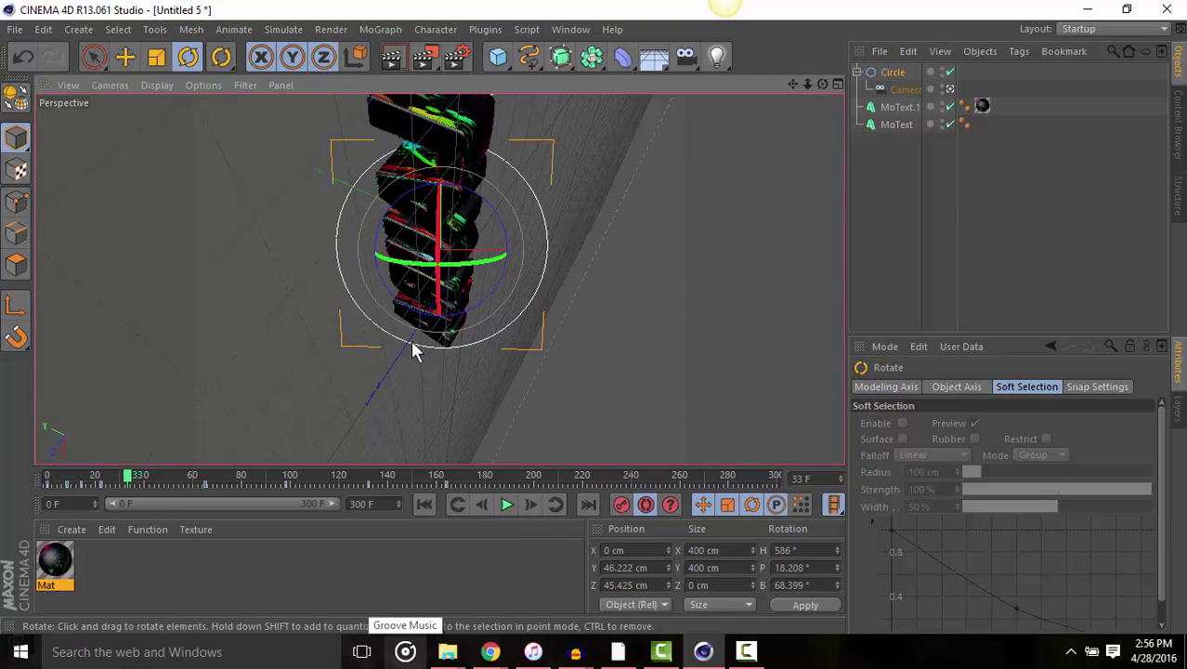
- Delete the circle's rotation keyframes near frames 14 and 8
{"action": "left_click", "coordinate": [82, 484]}
{"action": "key", "text": "Delete"}
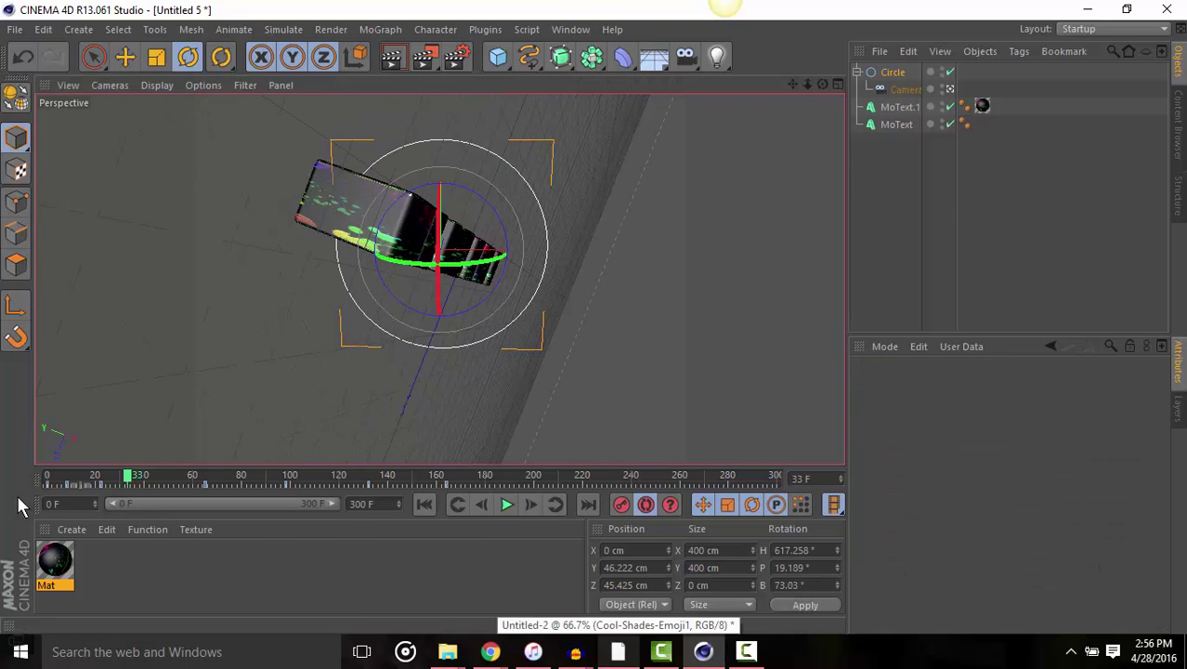
{"action": "left_click", "coordinate": [67, 483]}
{"action": "key", "text": "Delete"}
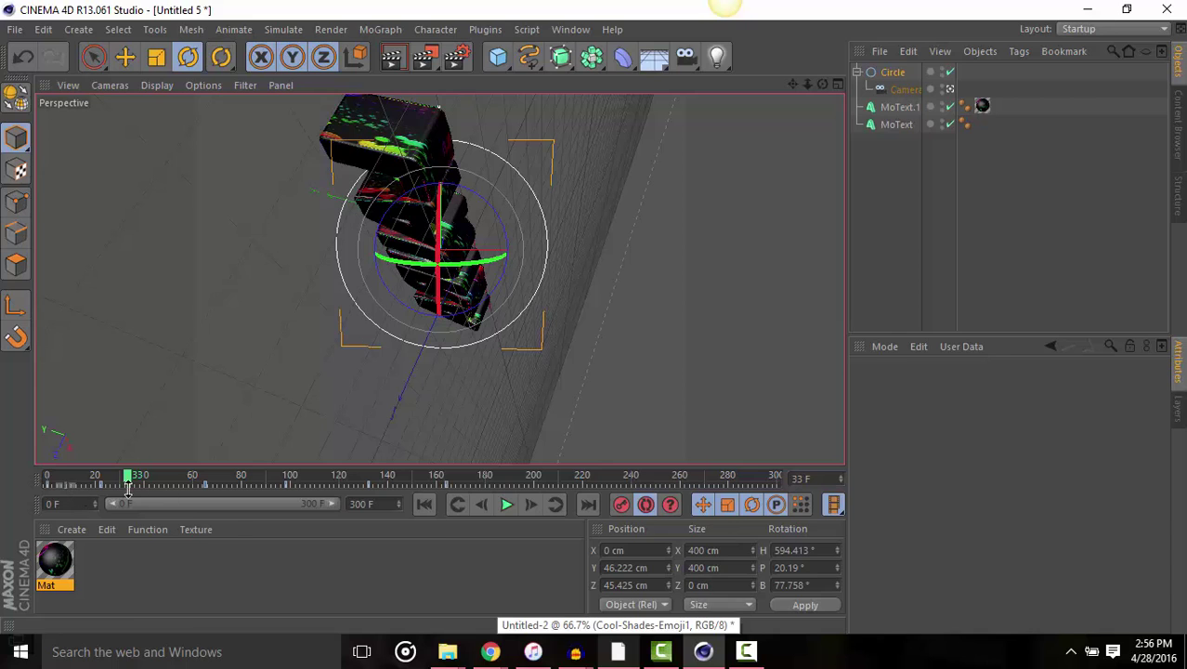
- Keyframe the circle's rotation at frame 181 to about H 681°, P -27°, B -49°, play the result and return to frame 0
{"action": "left_click", "coordinate": [425, 504]}
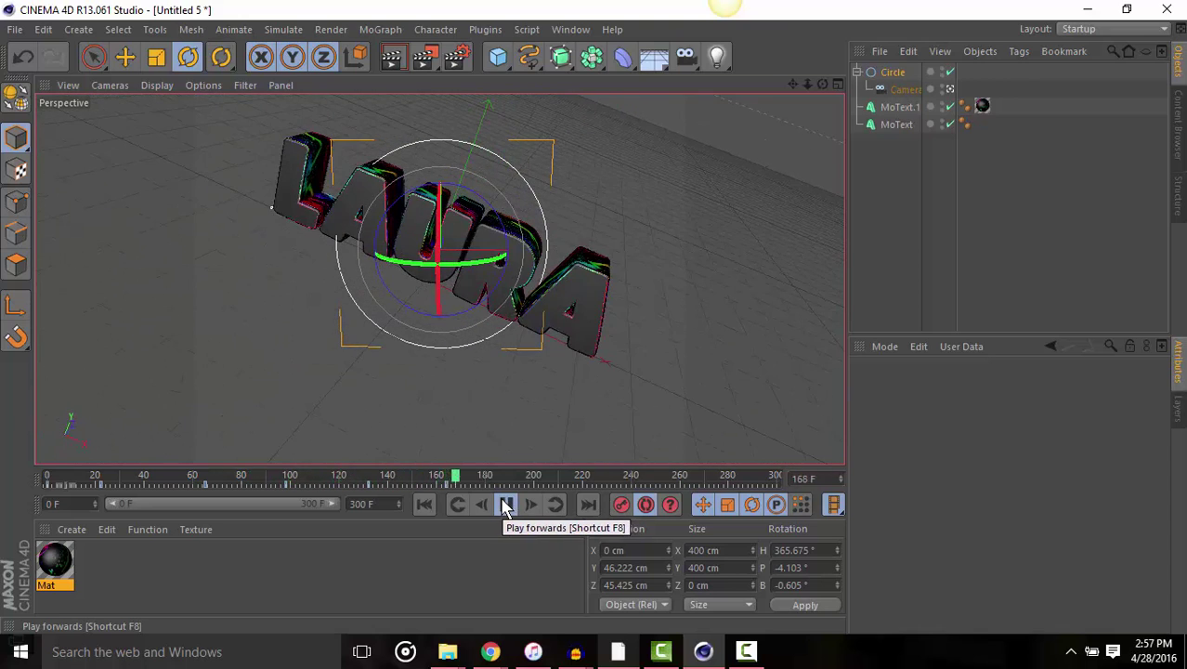
{"action": "left_click", "coordinate": [505, 506]}
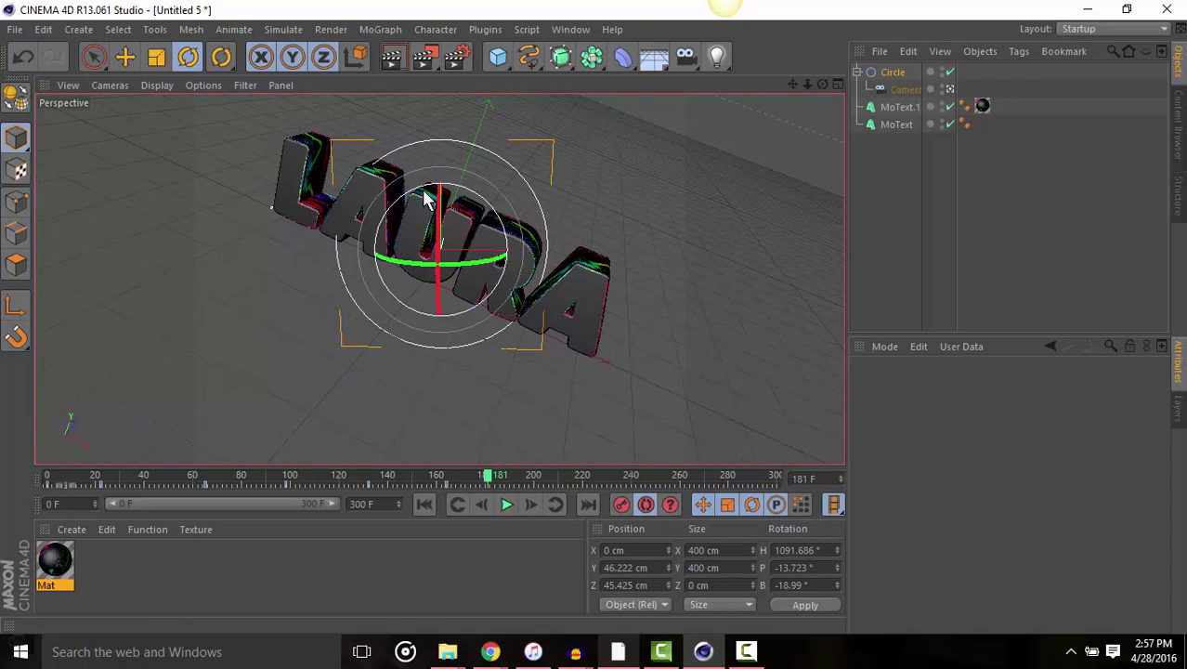
{"action": "left_click_drag", "start_coordinate": [410, 234], "coordinate": [446, 418]}
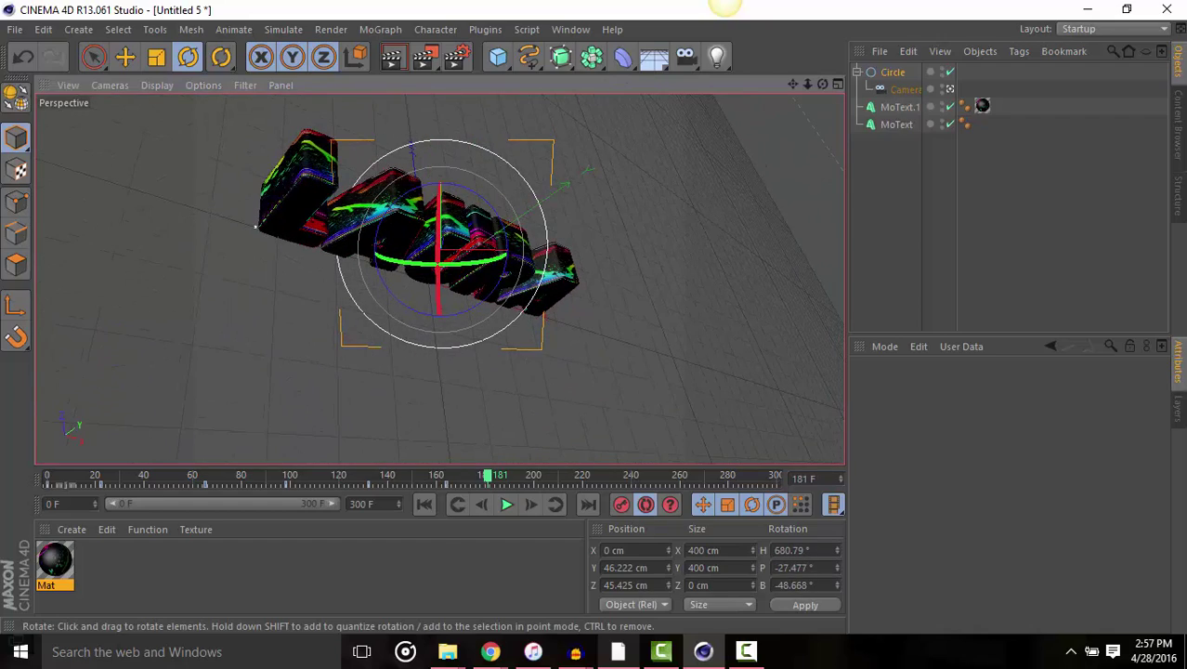
{"action": "left_click", "coordinate": [506, 504]}
{"action": "left_click_drag", "start_coordinate": [565, 478], "coordinate": [0, 499]}
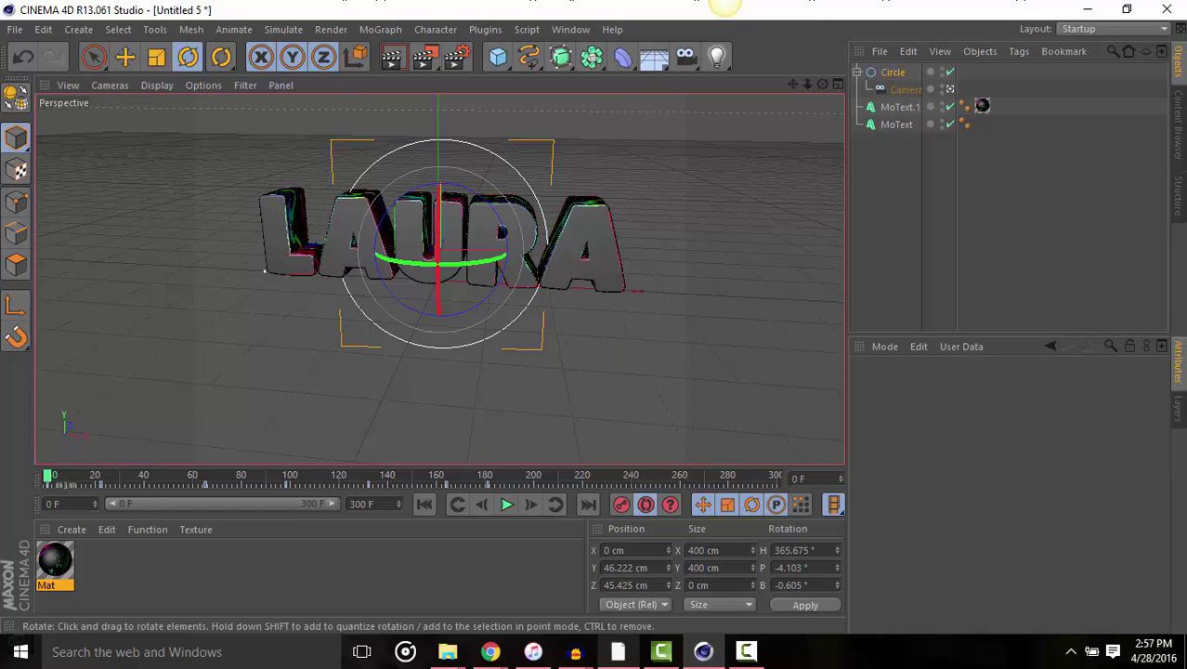
- Apply a Plain effector to both MoText objects together
{"action": "left_click", "coordinate": [887, 123]}
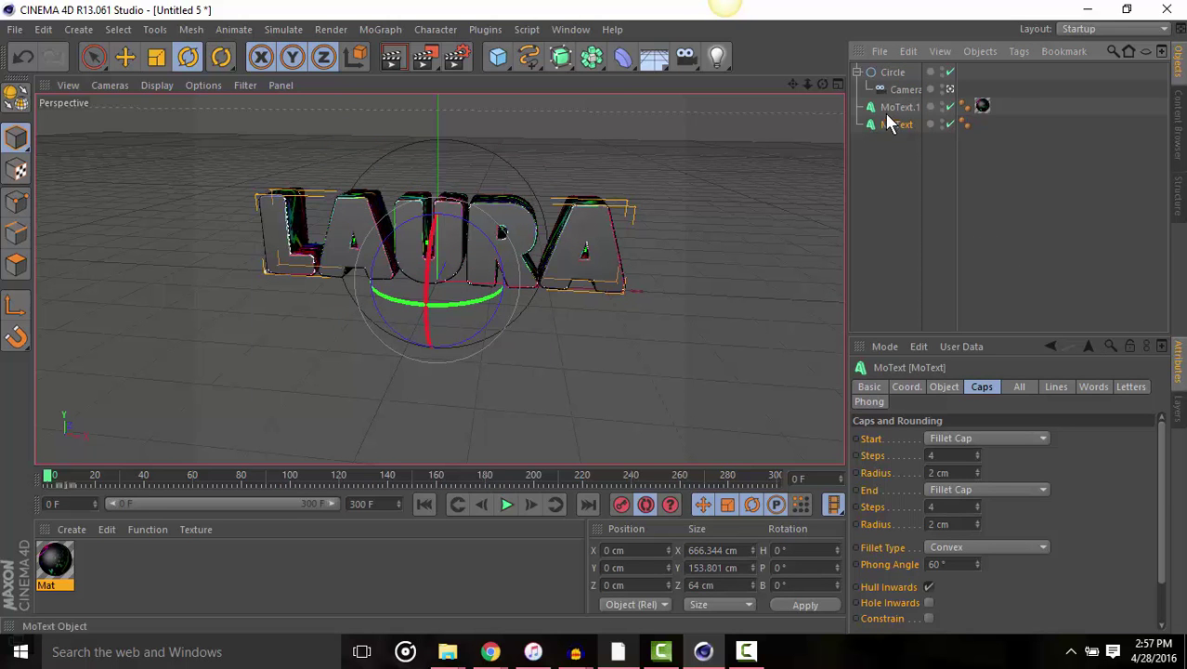
{"action": "left_click", "coordinate": [894, 109], "text": "ctrl"}
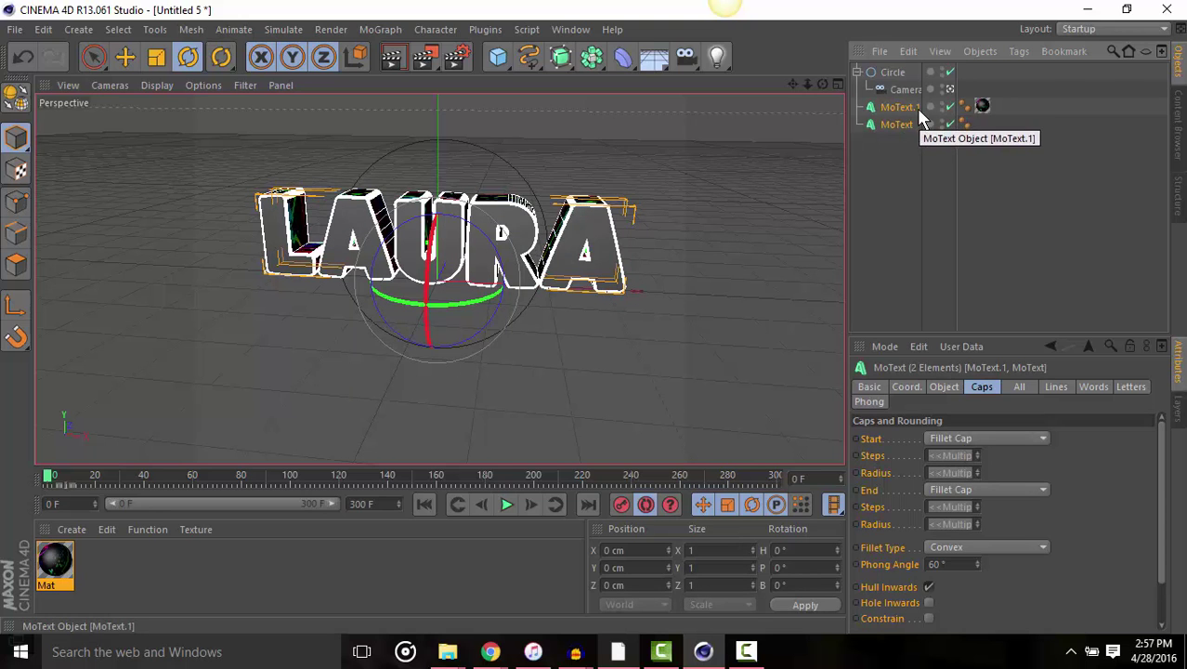
{"action": "left_click", "coordinate": [374, 31]}
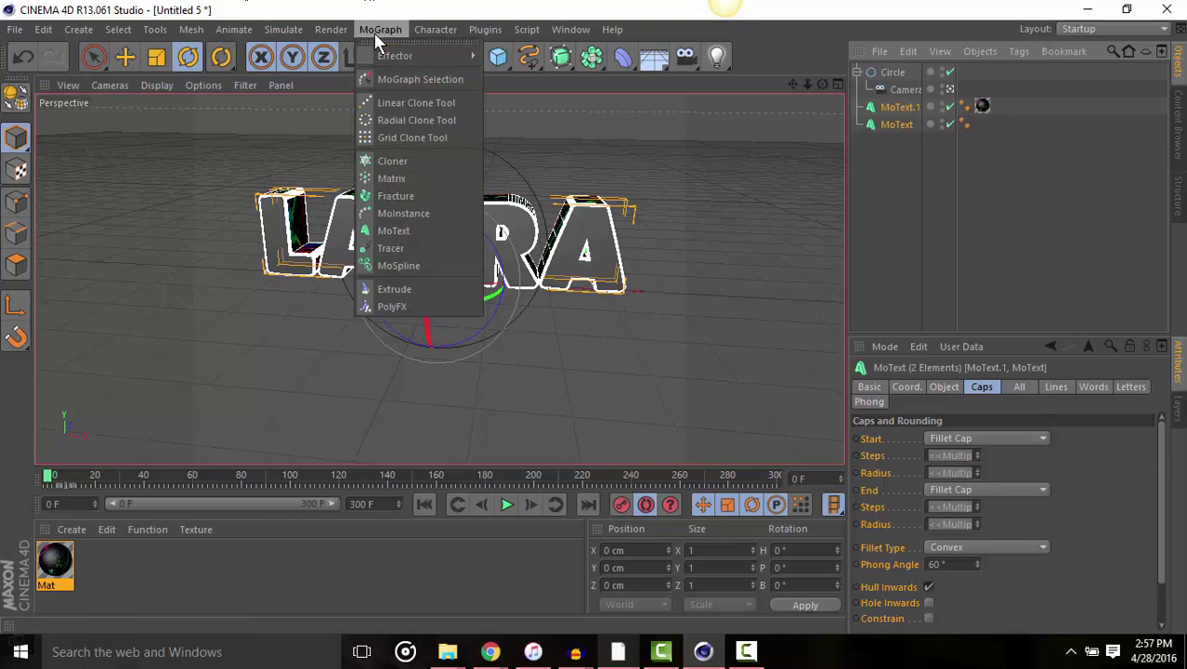
{"action": "mouse_move", "coordinate": [393, 61]}
{"action": "left_click", "coordinate": [535, 80]}
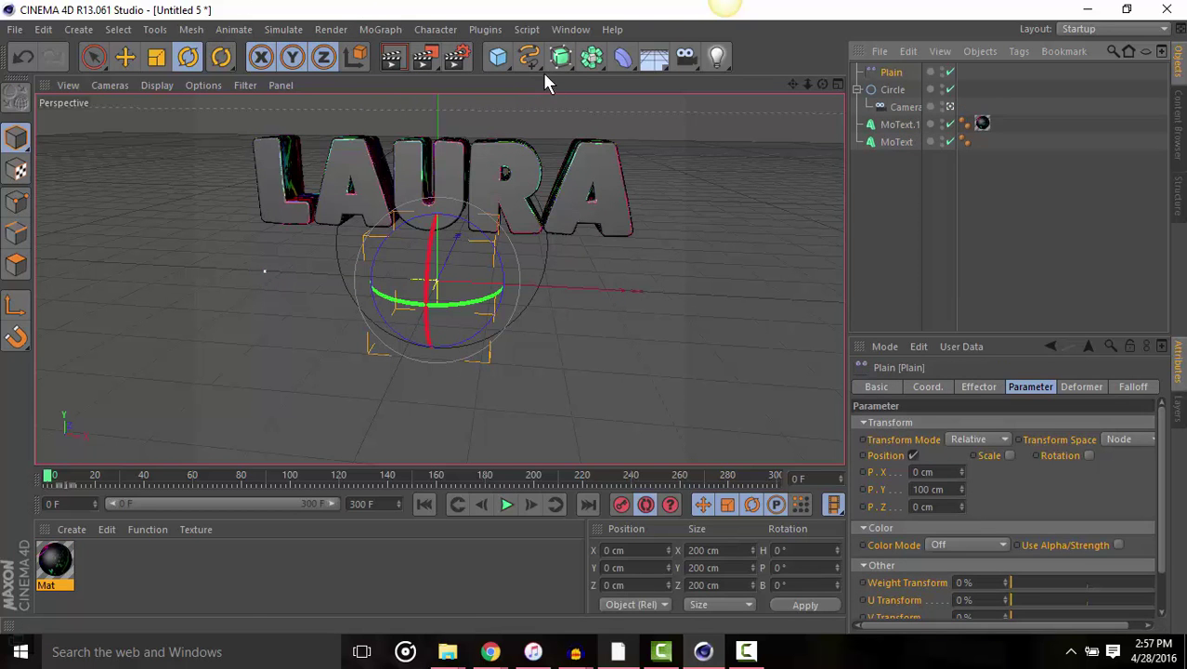
- Set the Plain effector's falloff shape to Box and move it beside the first letter, to about X -302, Y -26, Z -52 cm
{"action": "left_click", "coordinate": [1132, 387]}
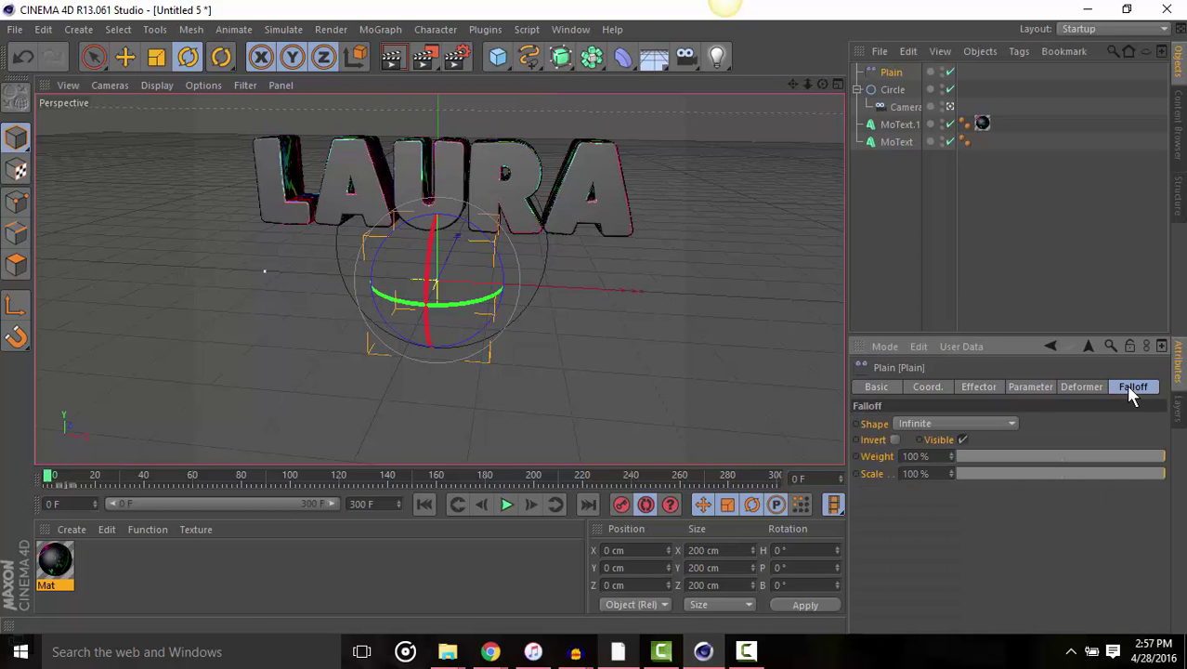
{"action": "left_click", "coordinate": [959, 423]}
{"action": "left_click", "coordinate": [954, 455]}
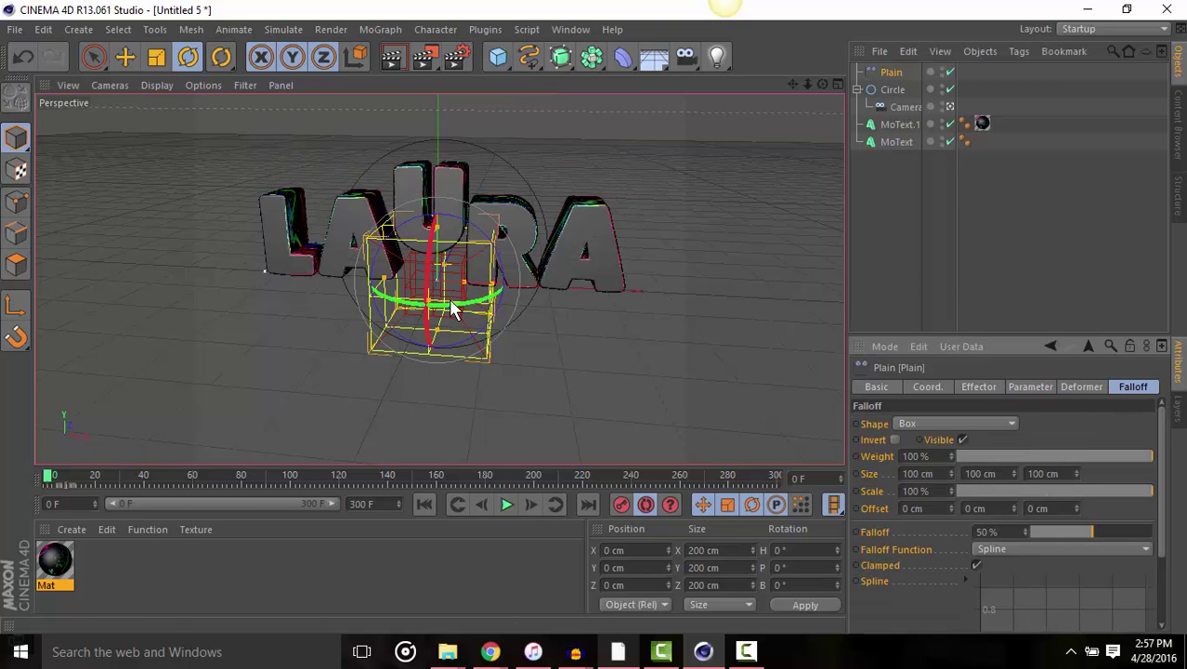
{"action": "left_click", "coordinate": [124, 56]}
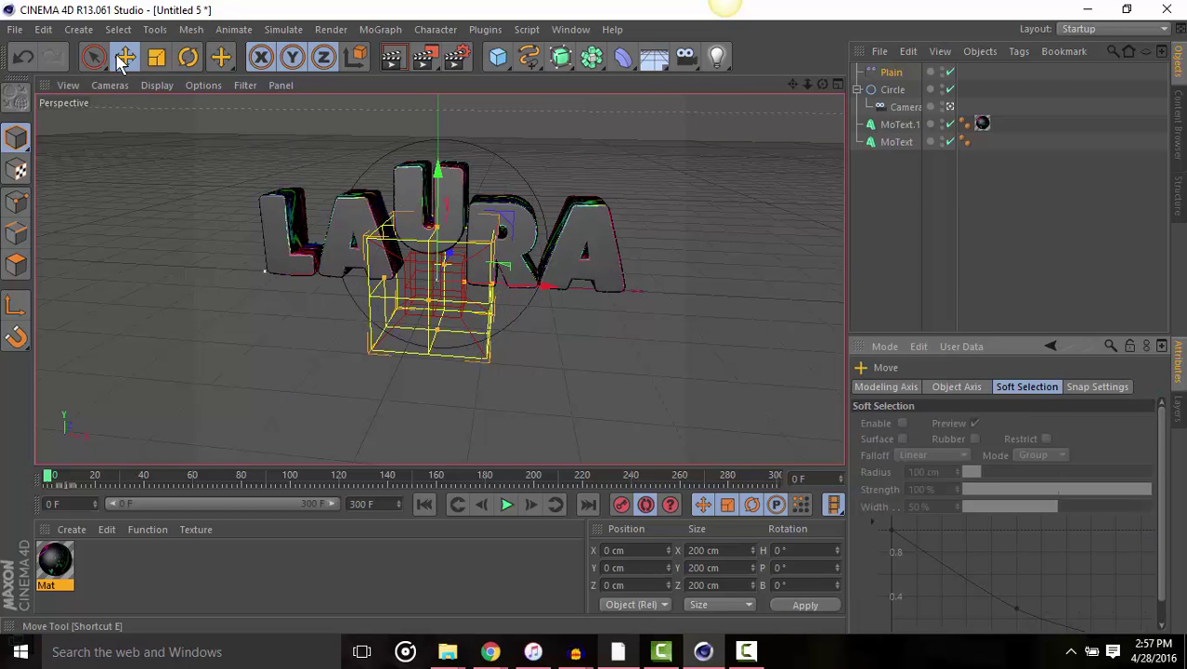
{"action": "left_click_drag", "start_coordinate": [465, 335], "coordinate": [270, 326]}
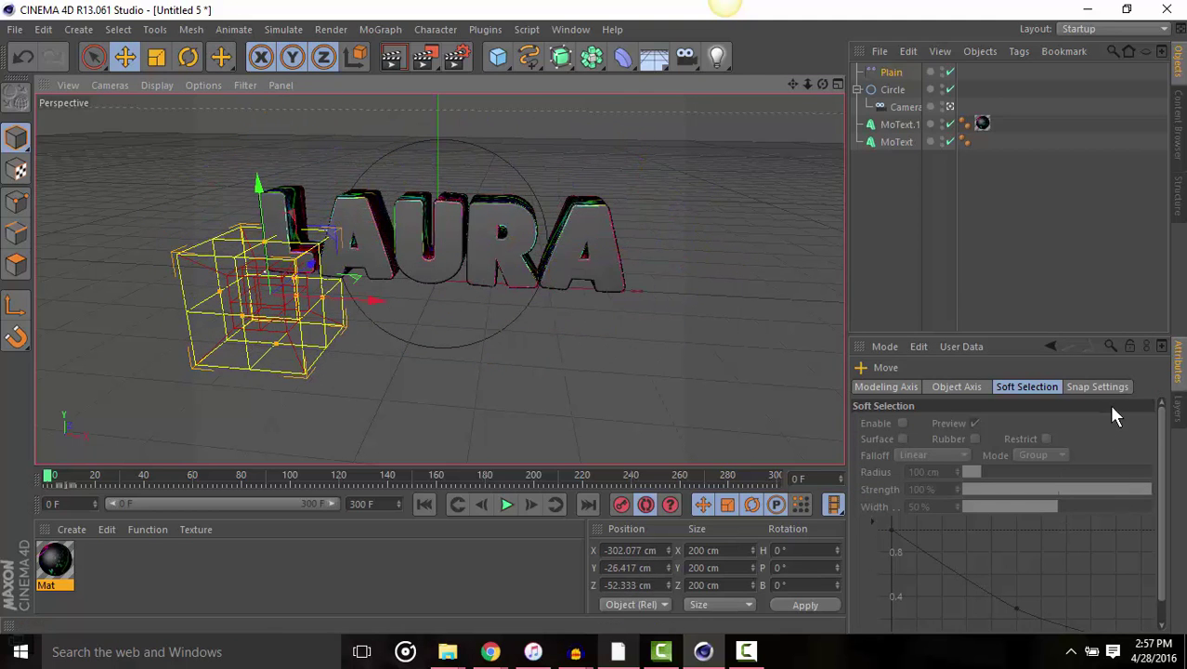
- Enable the Plain effector's rotation with R.P 360° and sweep the effector across the text to about X 465, Y 47, Z 83 cm
{"action": "left_click", "coordinate": [890, 73]}
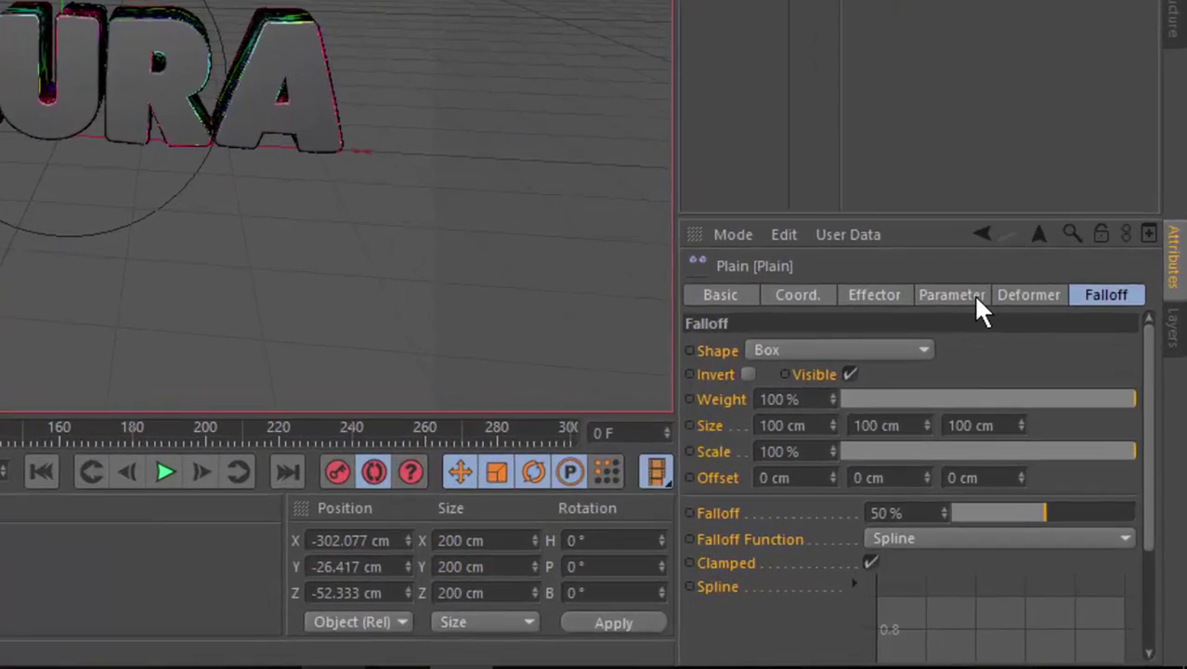
{"action": "left_click", "coordinate": [1030, 387]}
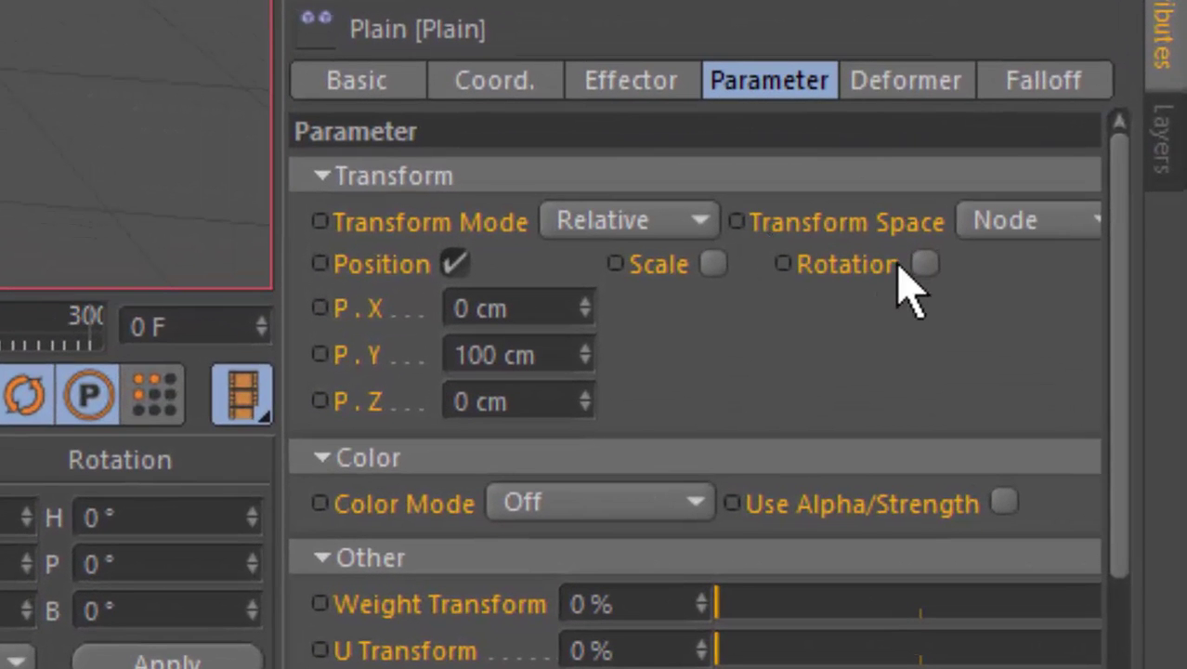
{"action": "left_click", "coordinate": [1088, 456]}
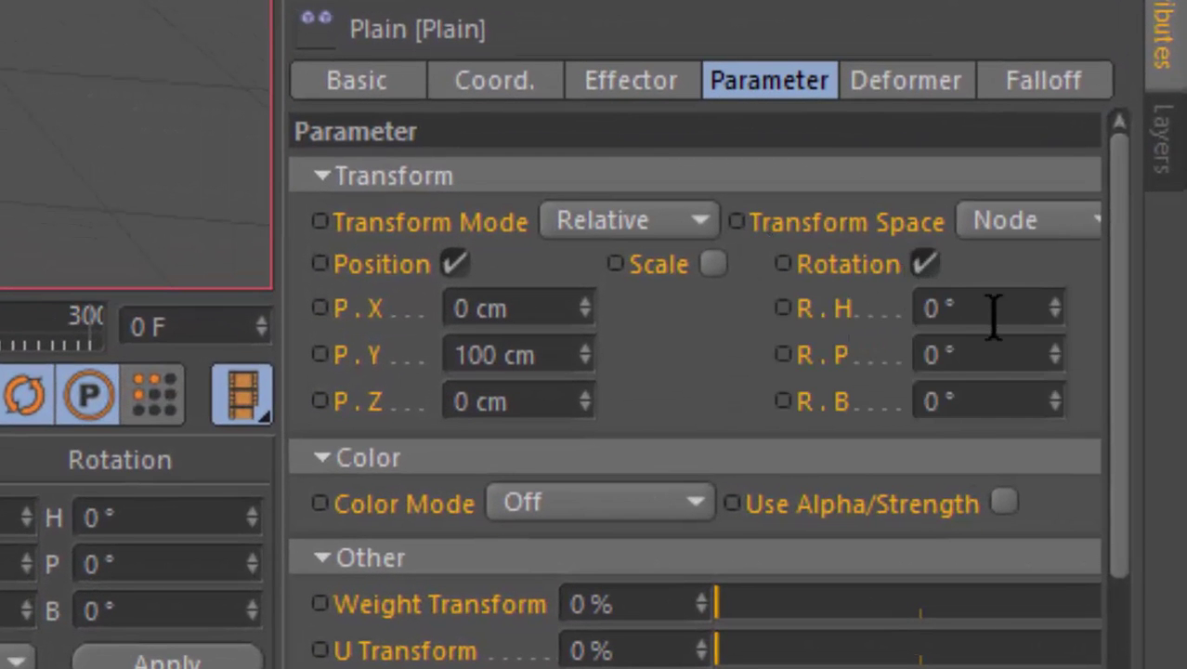
{"action": "left_click_drag", "start_coordinate": [849, 367], "coordinate": [712, 397]}
{"action": "type", "text": "360"}
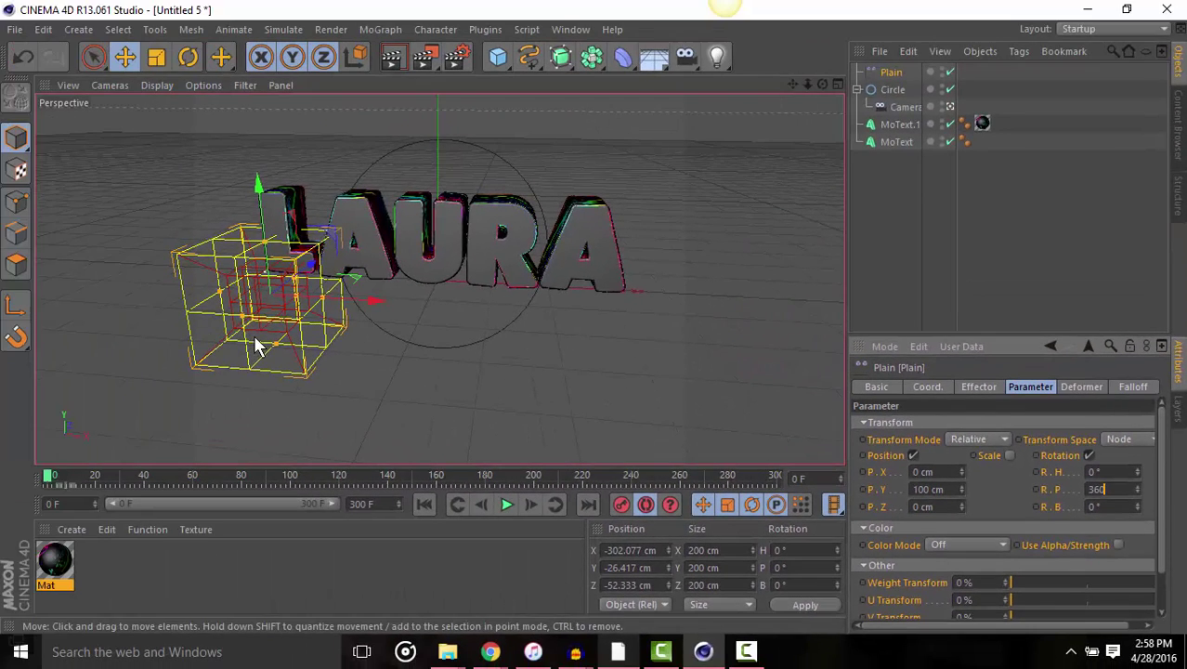
{"action": "left_click_drag", "start_coordinate": [297, 327], "coordinate": [706, 279]}
- Set the effector's R.P to 0° and R.H to 360°, and sweep it back across the text to about X -419, Y 86, Z -30 cm
{"action": "double_click", "coordinate": [1066, 388]}
{"action": "type", "text": "0"}
{"action": "left_click", "coordinate": [1054, 360]}
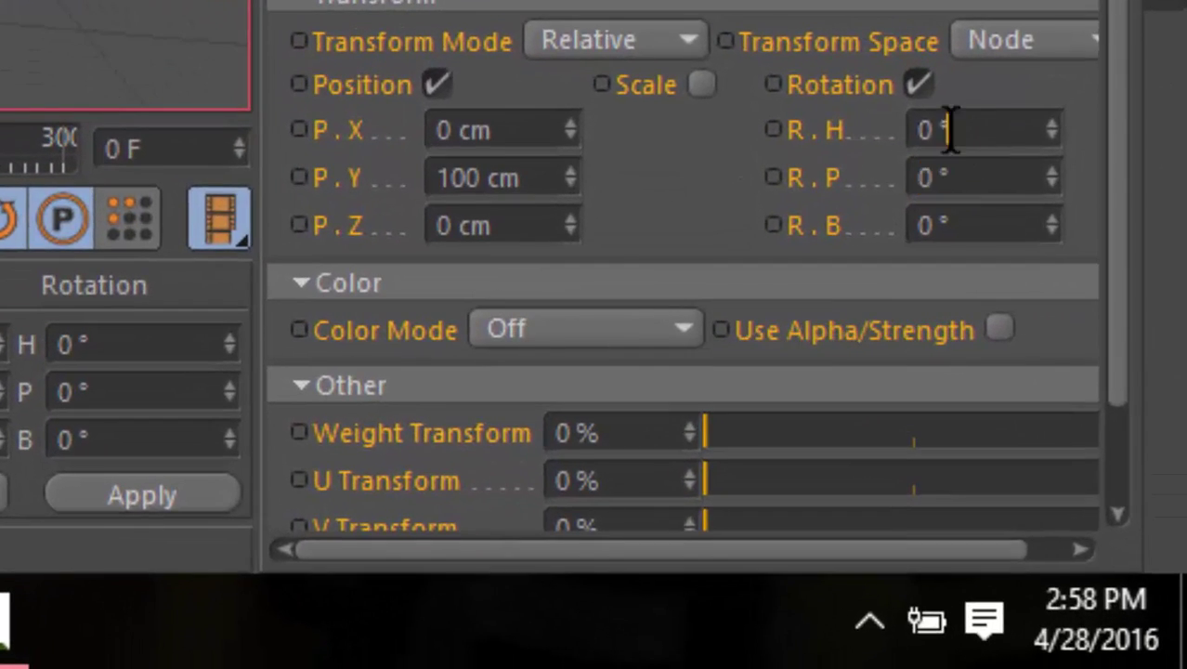
{"action": "key", "text": "BackSpace"}
{"action": "type", "text": "360"}
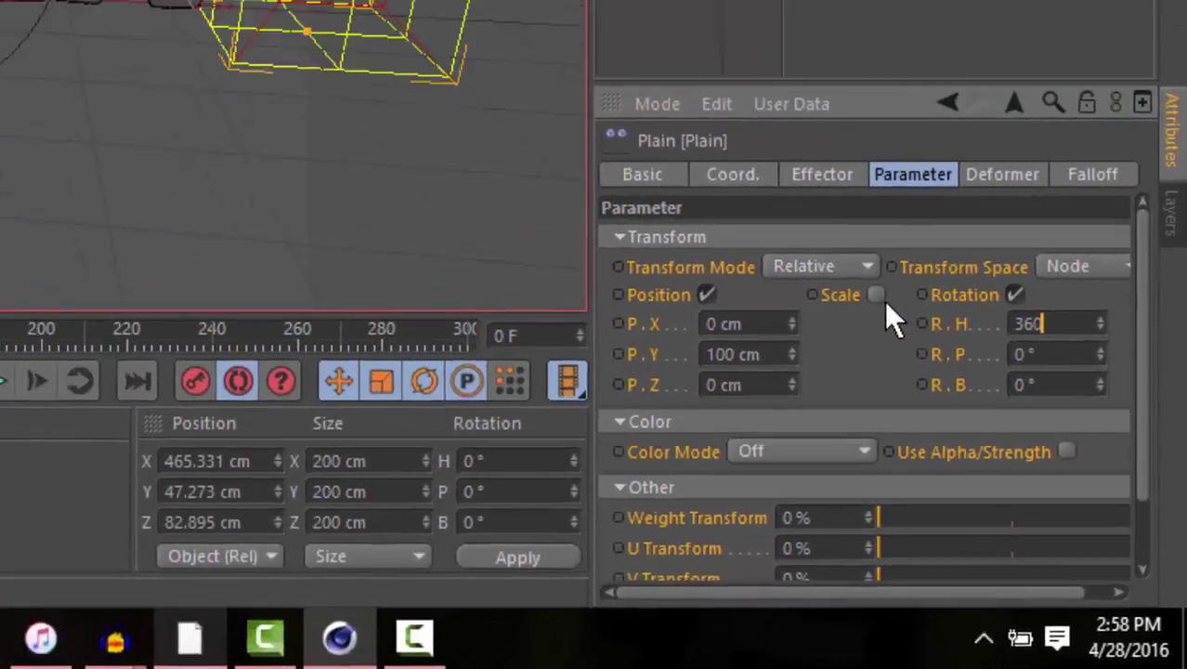
{"action": "key", "text": "Return"}
{"action": "left_click_drag", "start_coordinate": [720, 331], "coordinate": [243, 285]}
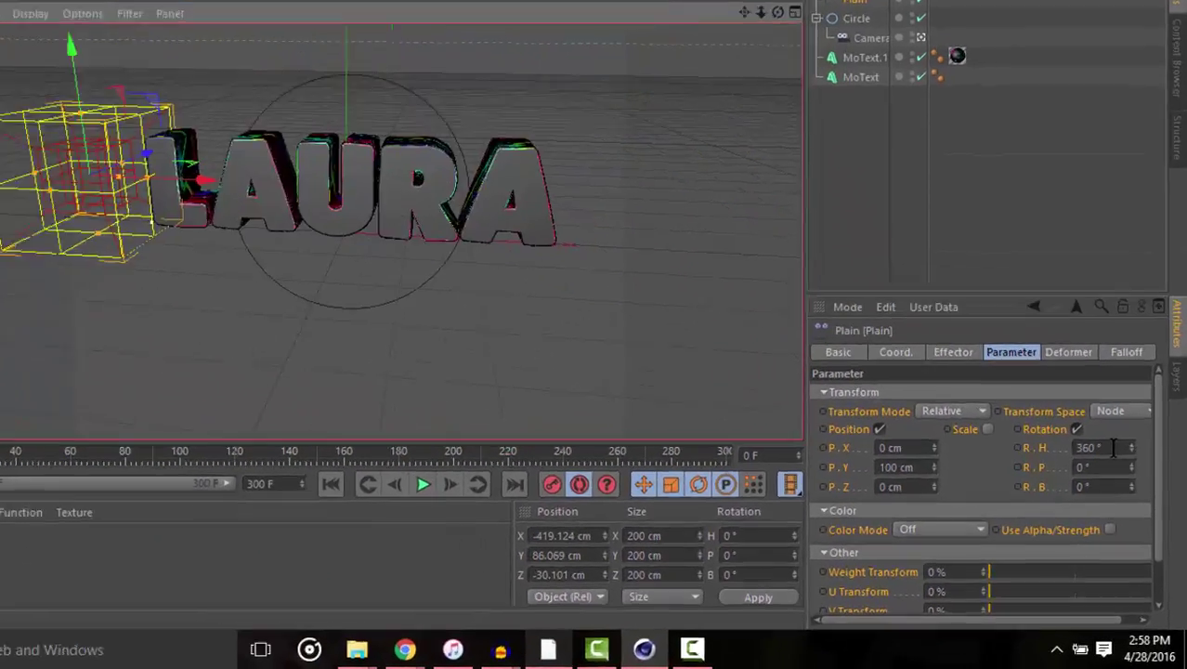
- Replace the effector's rotation with scale at S.Y 5 and test it on the text, leaving it at about X -461, Y 105, Z -29 cm
{"action": "left_click", "coordinate": [1088, 455]}
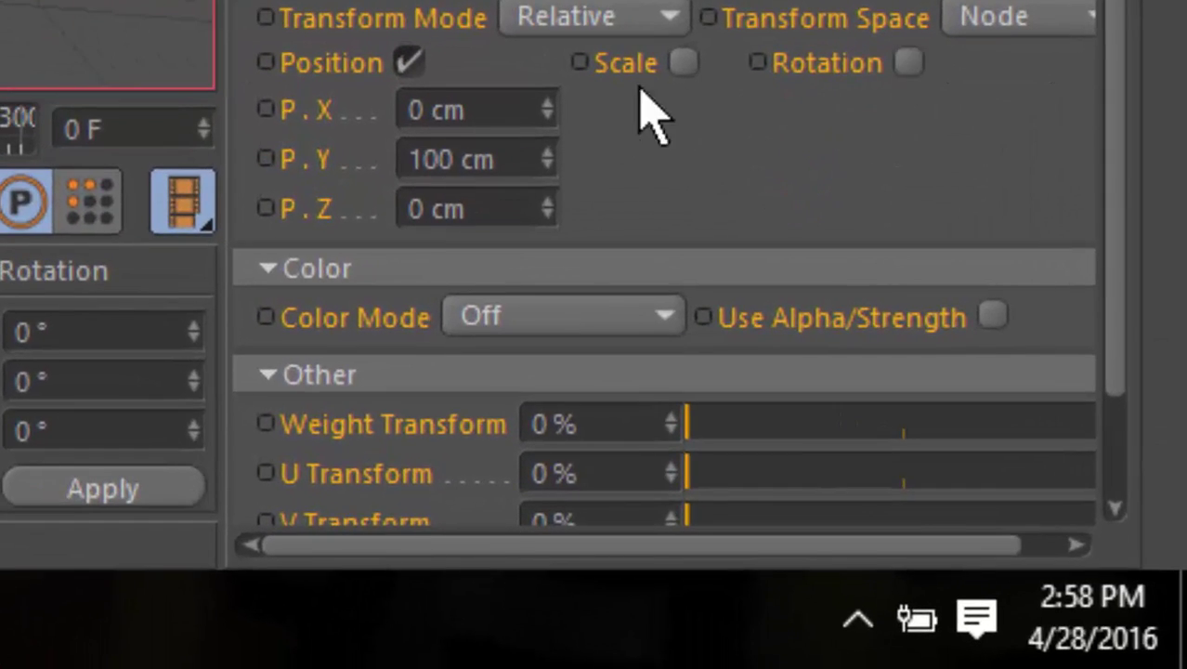
{"action": "left_click", "coordinate": [683, 62]}
{"action": "left_click", "coordinate": [889, 147]}
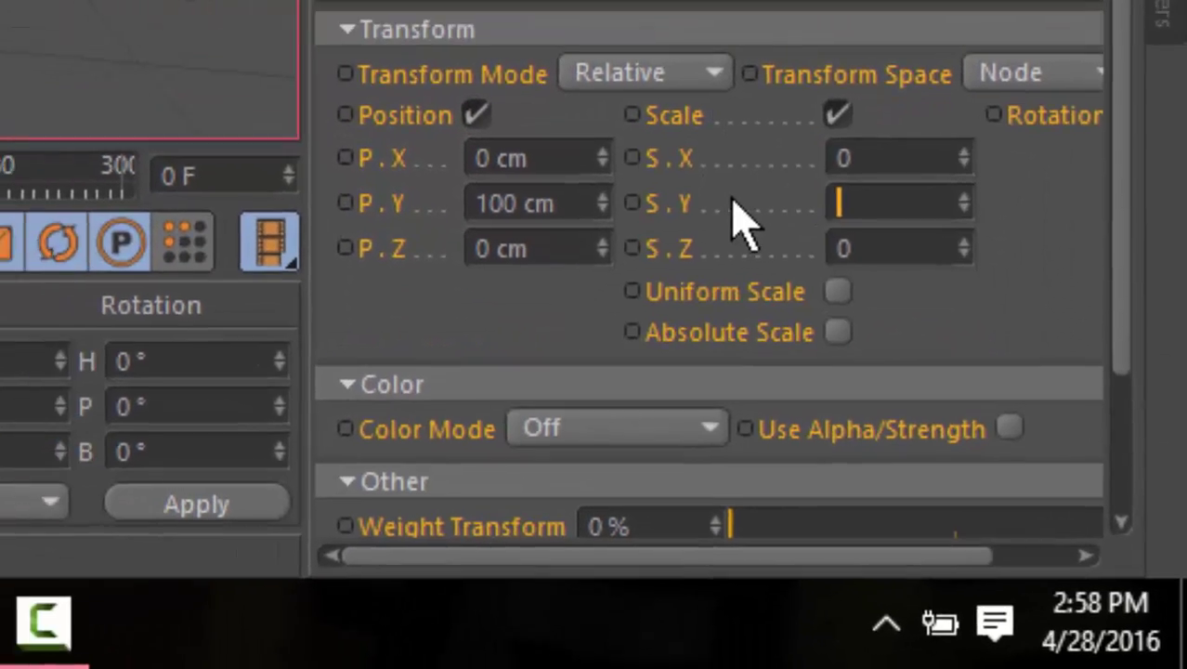
{"action": "type", "text": "5"}
{"action": "key", "text": "Return"}
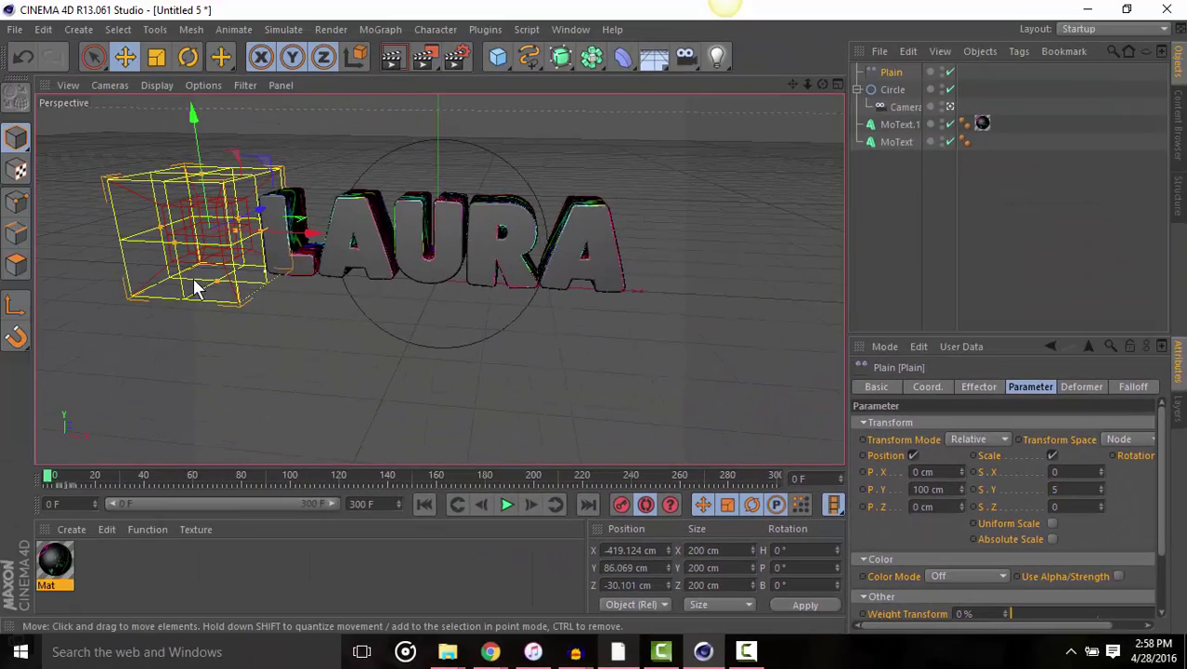
{"action": "left_click_drag", "start_coordinate": [195, 288], "coordinate": [138, 271]}
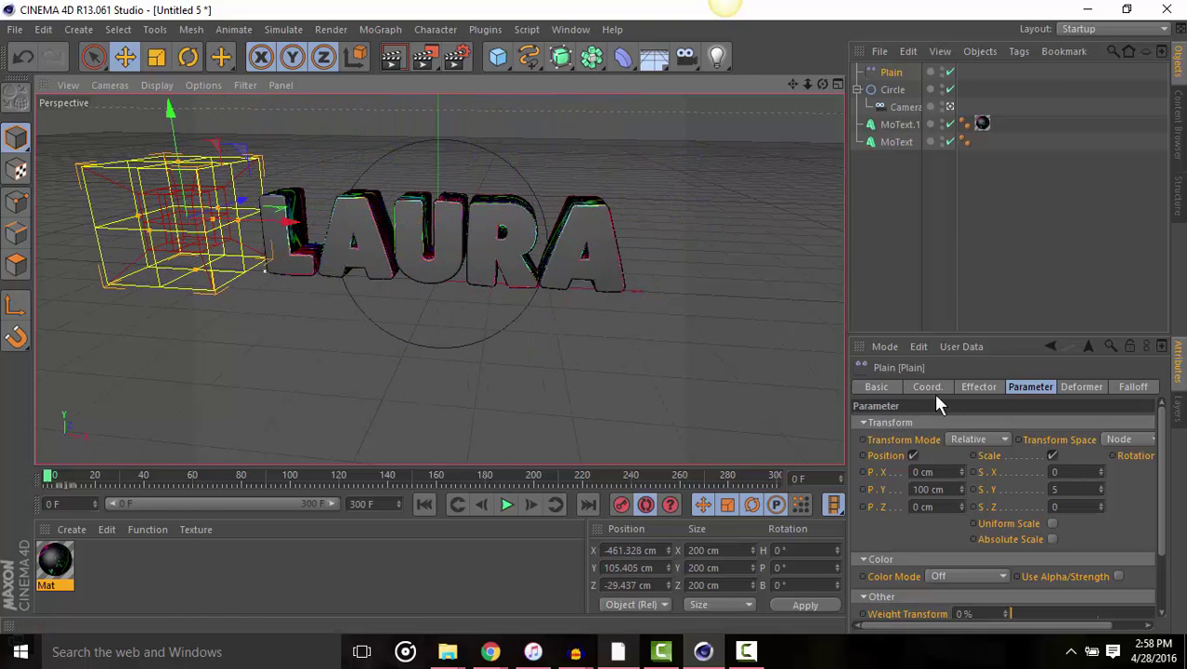
{"action": "left_click", "coordinate": [1068, 488]}
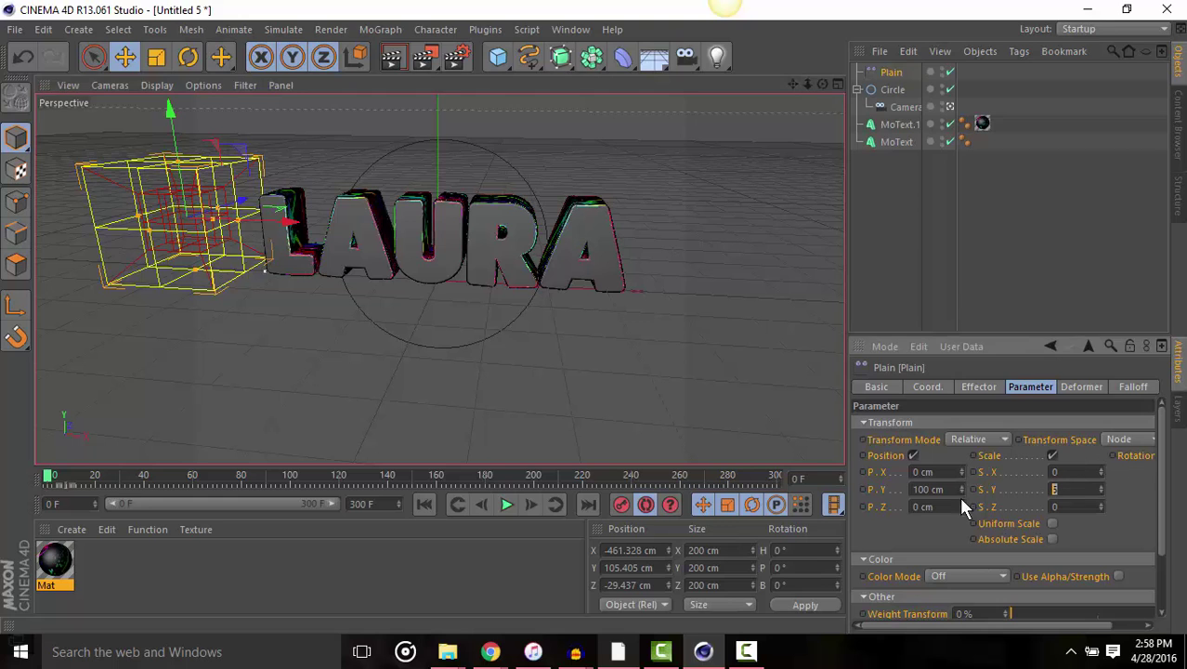
- Delete the Plain effector and play back the camera animation around the text
{"action": "left_click", "coordinate": [882, 76]}
{"action": "key", "text": "Delete"}
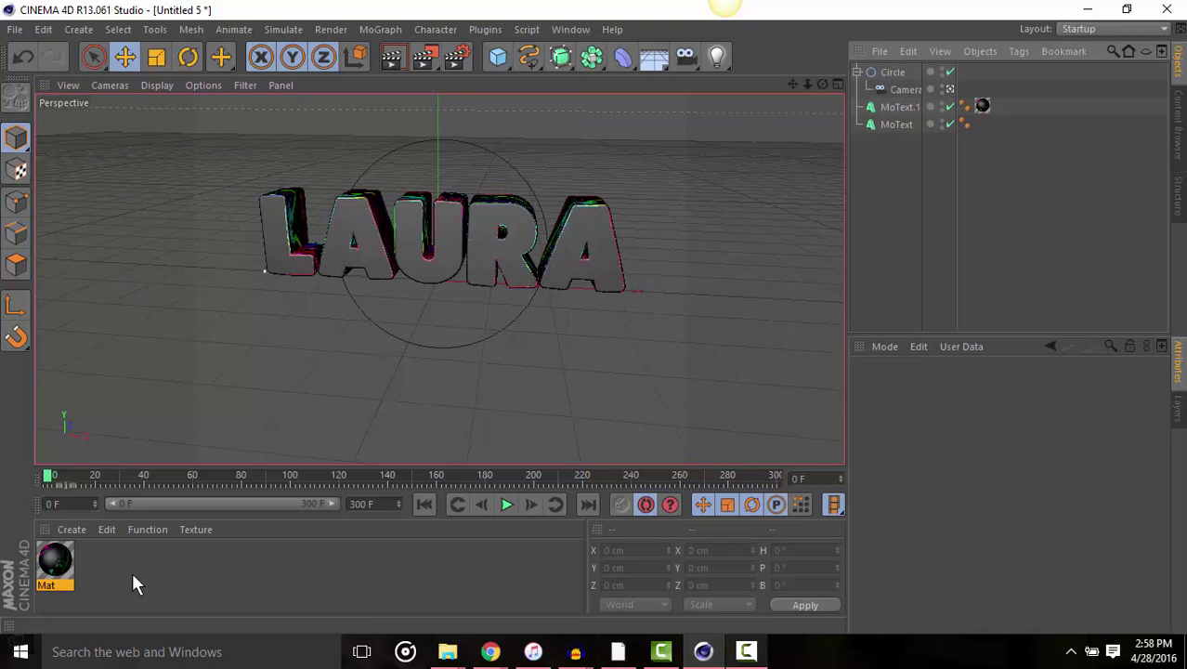
{"action": "left_click", "coordinate": [506, 504]}
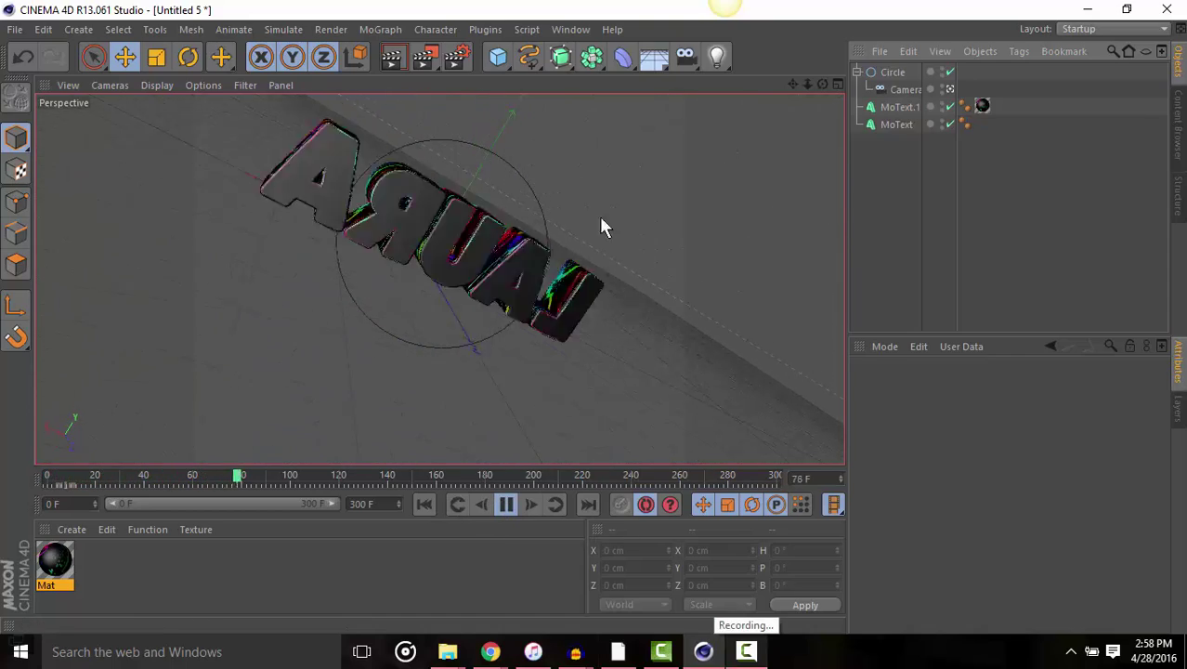
{"action": "left_click", "coordinate": [502, 506]}
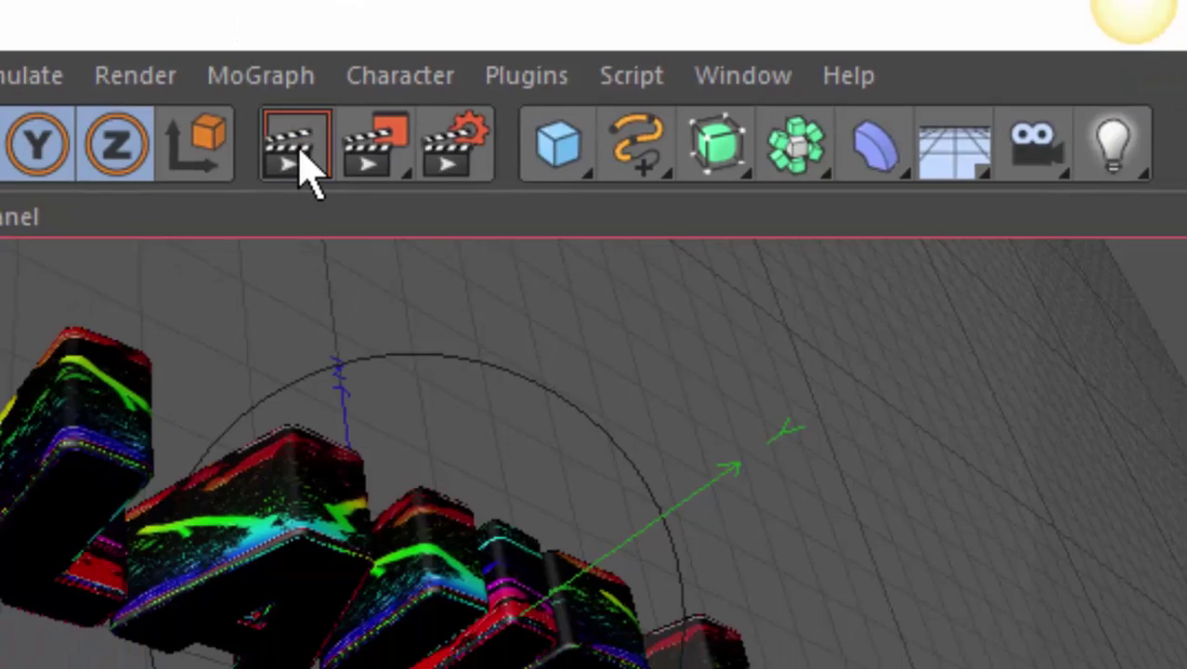
- Render a preview of the 3D text in the perspective view
{"action": "left_click", "coordinate": [279, 160]}
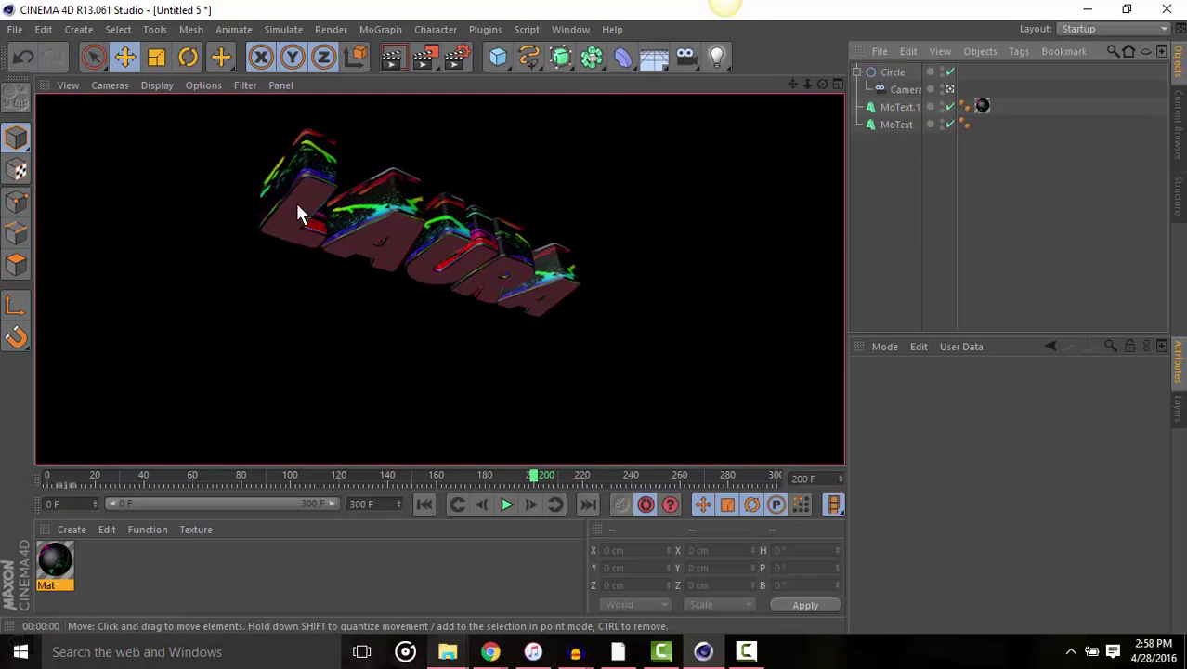
{"action": "left_click", "coordinate": [401, 56]}
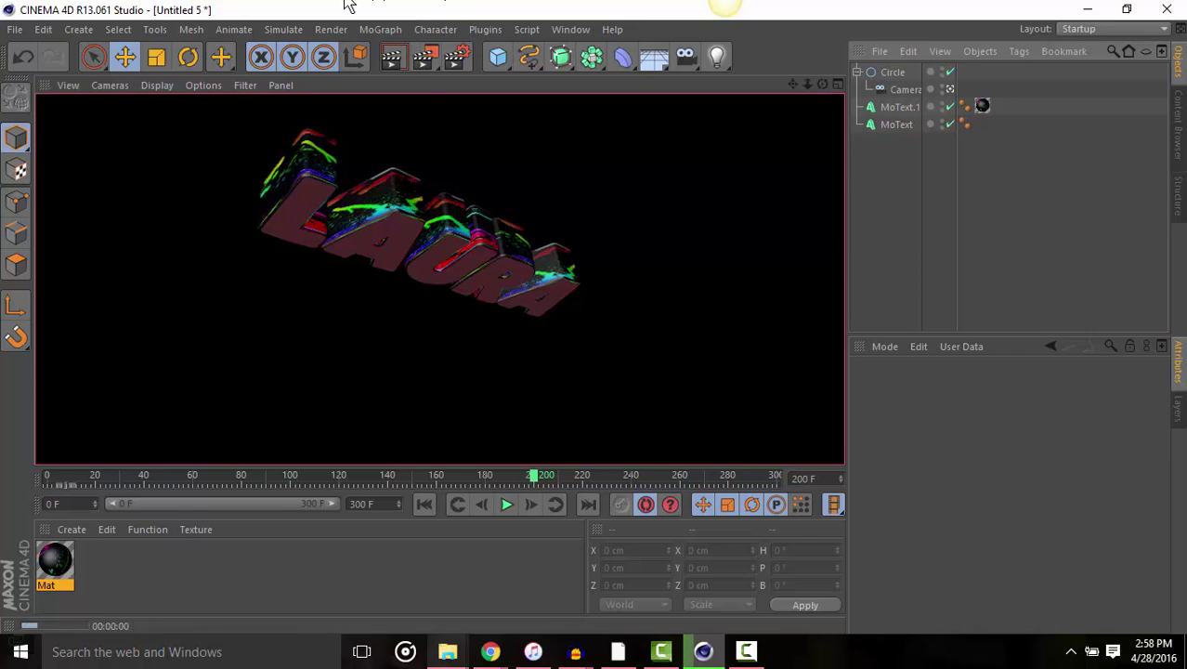
{"action": "left_click", "coordinate": [422, 95]}
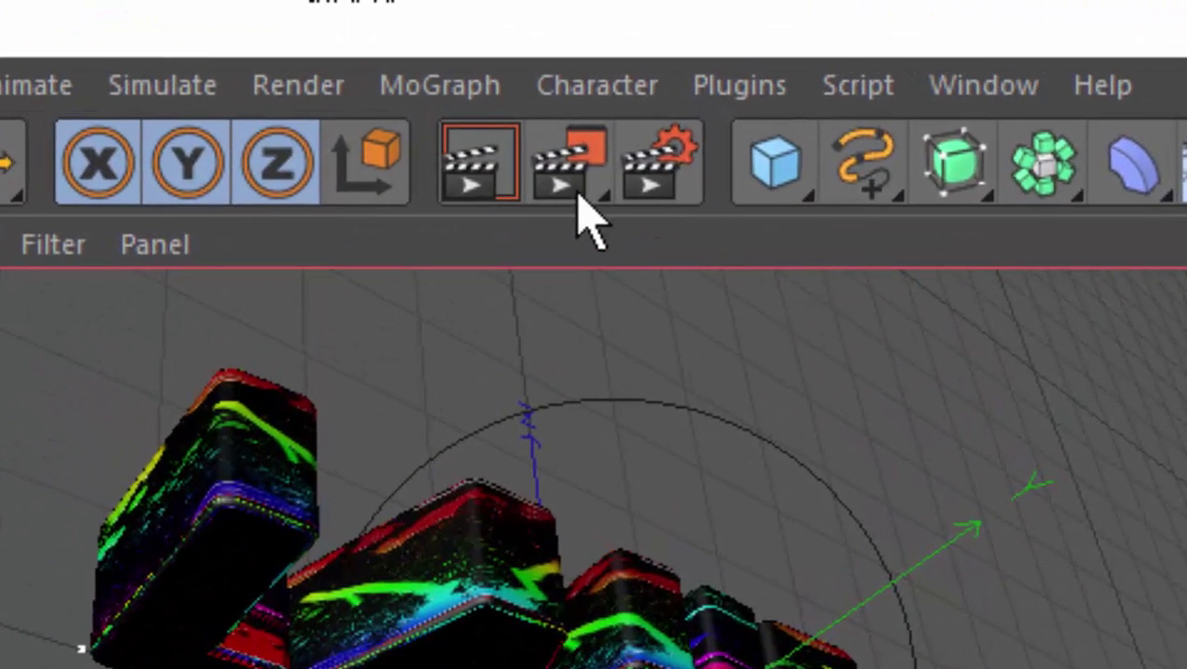
- Open the render settings and set the output width to 1280 pixels
{"action": "left_click", "coordinate": [557, 172]}
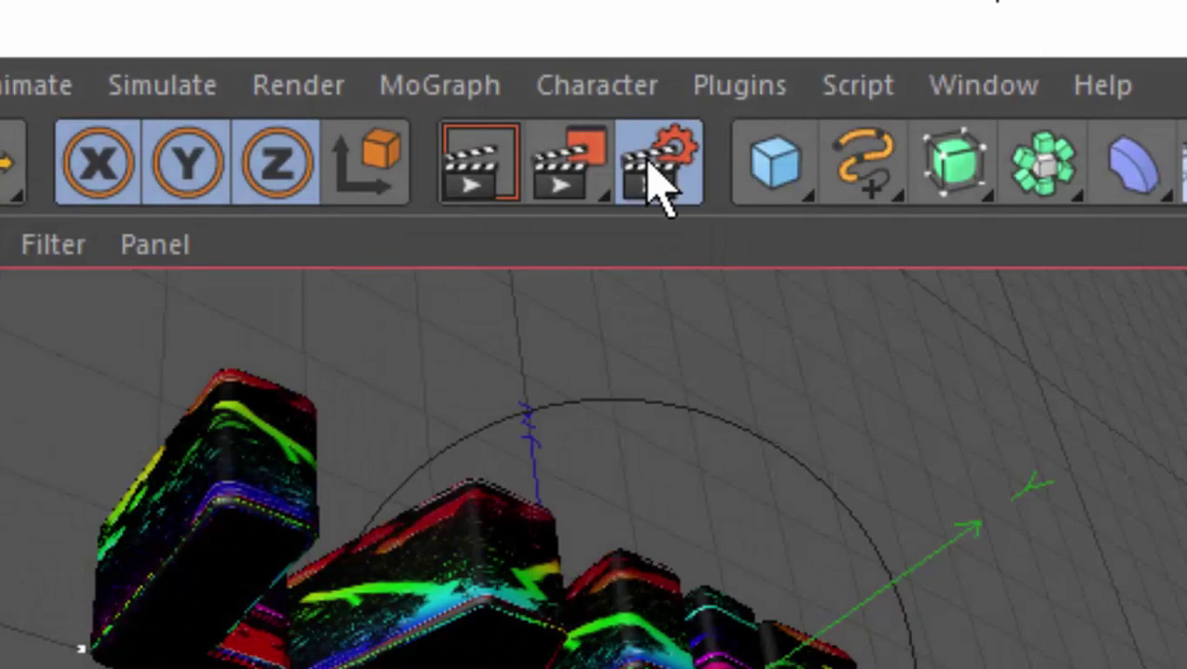
{"action": "left_click", "coordinate": [656, 191]}
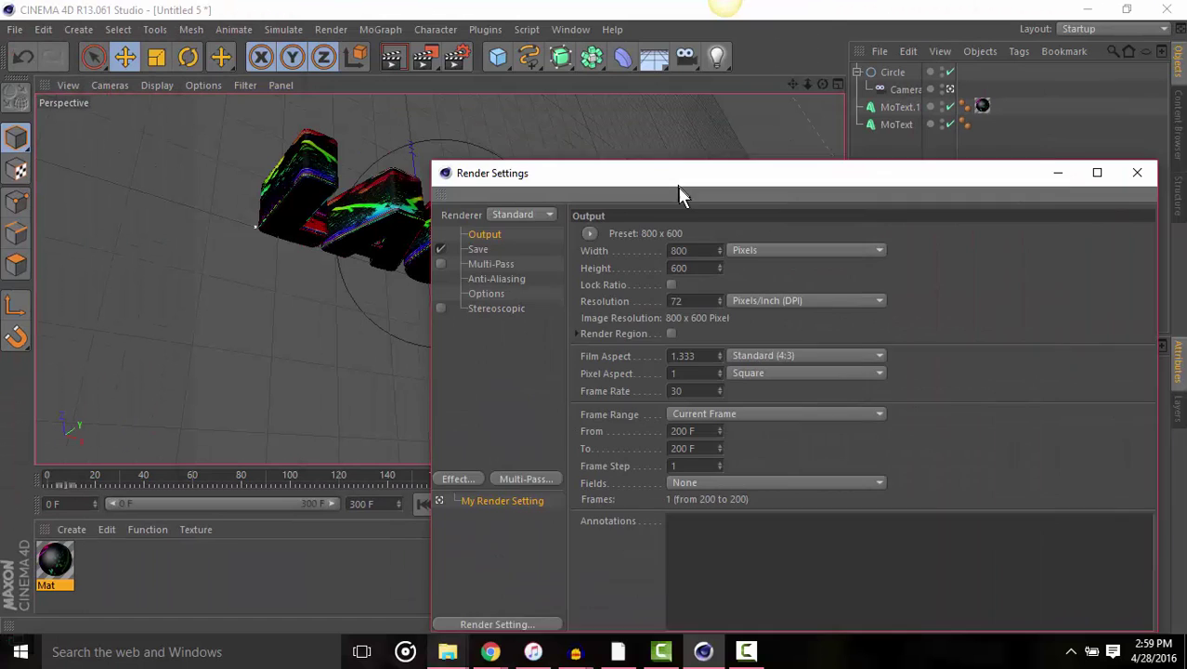
{"action": "left_click_drag", "start_coordinate": [681, 195], "coordinate": [468, 22]}
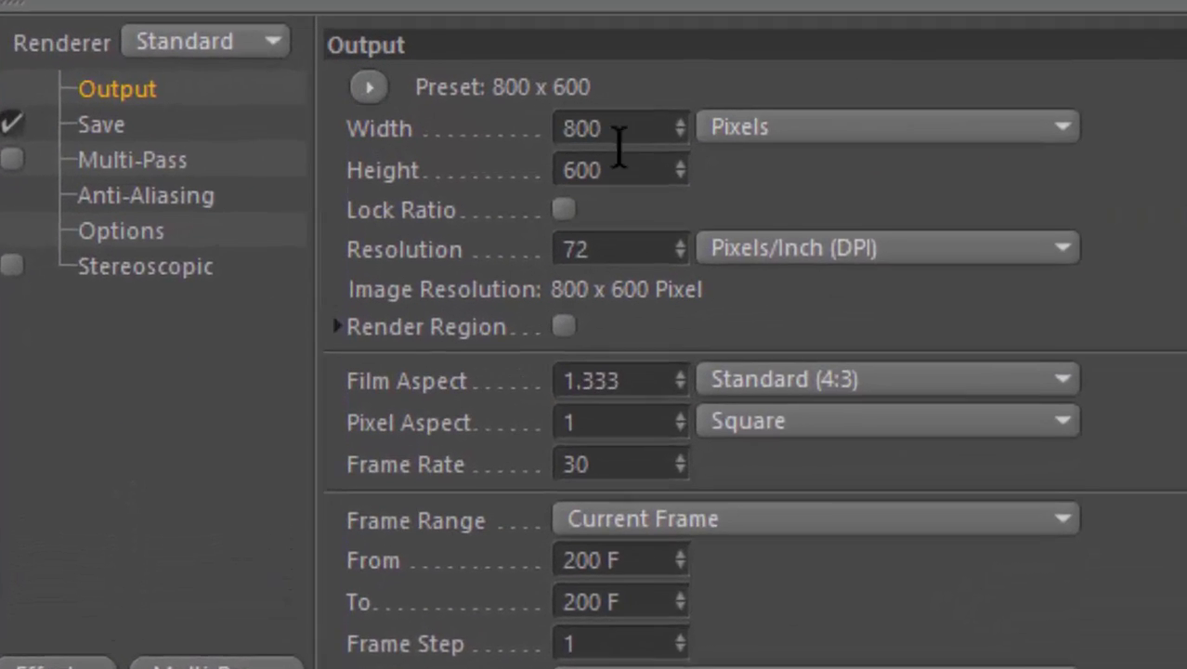
{"action": "double_click", "coordinate": [448, 91]}
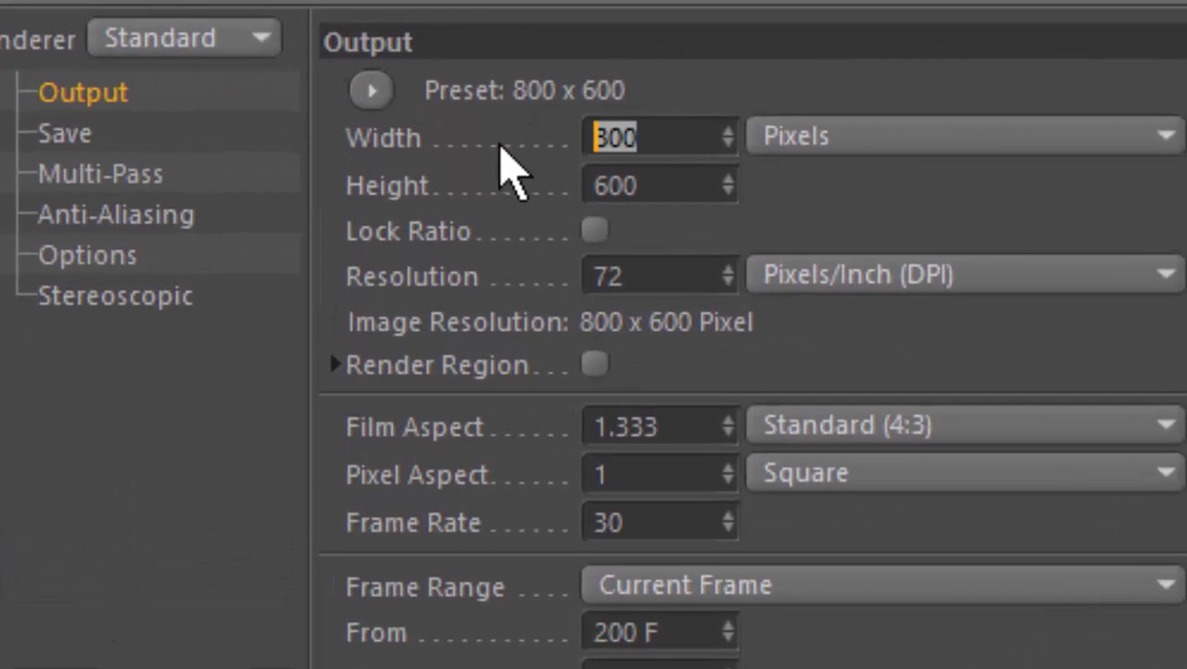
{"action": "double_click", "coordinate": [684, 185]}
{"action": "double_click", "coordinate": [682, 140]}
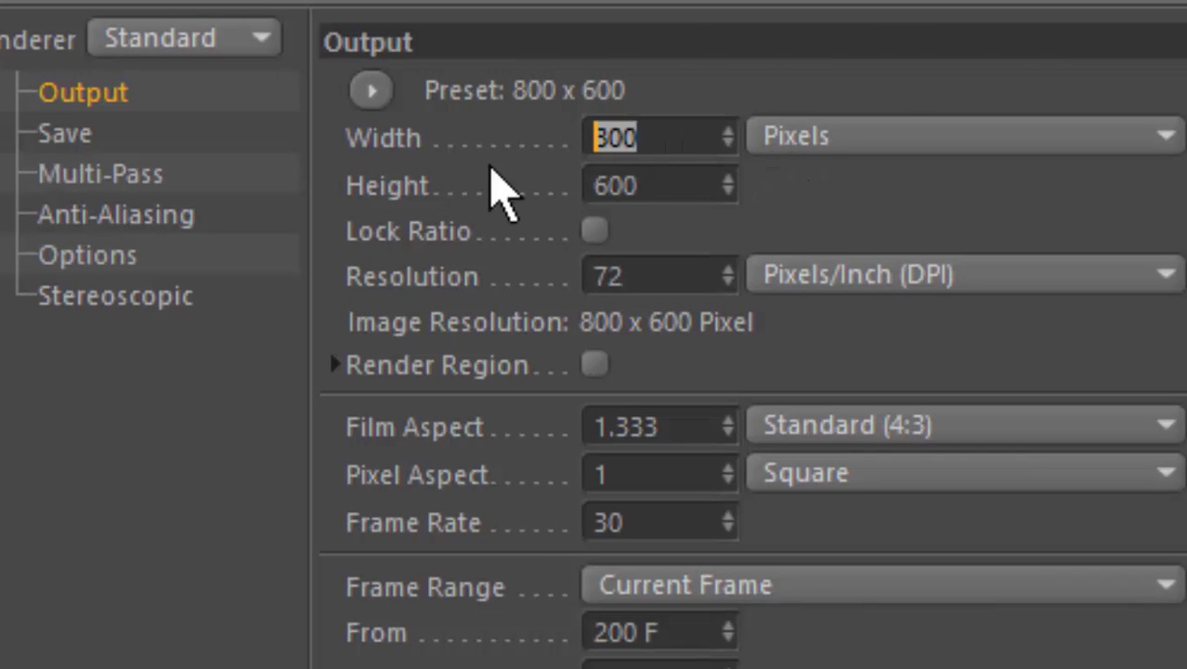
{"action": "key", "text": "BackSpace"}
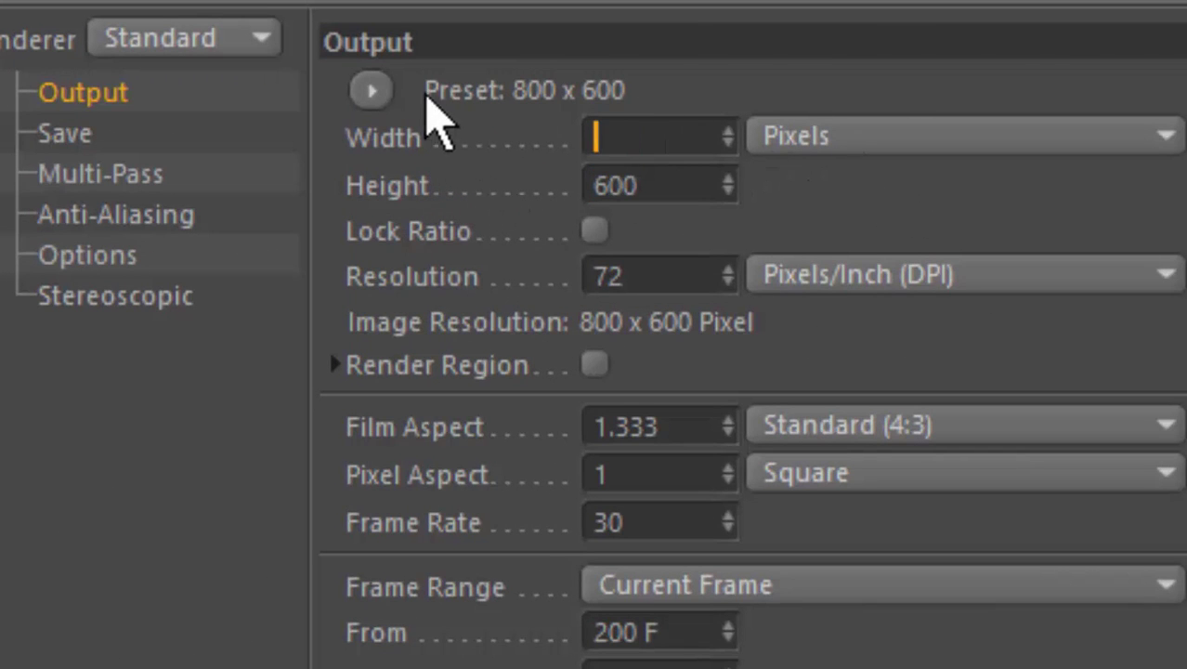
{"action": "left_click", "coordinate": [396, 91]}
{"action": "key", "text": "Escape"}
{"action": "double_click", "coordinate": [650, 139]}
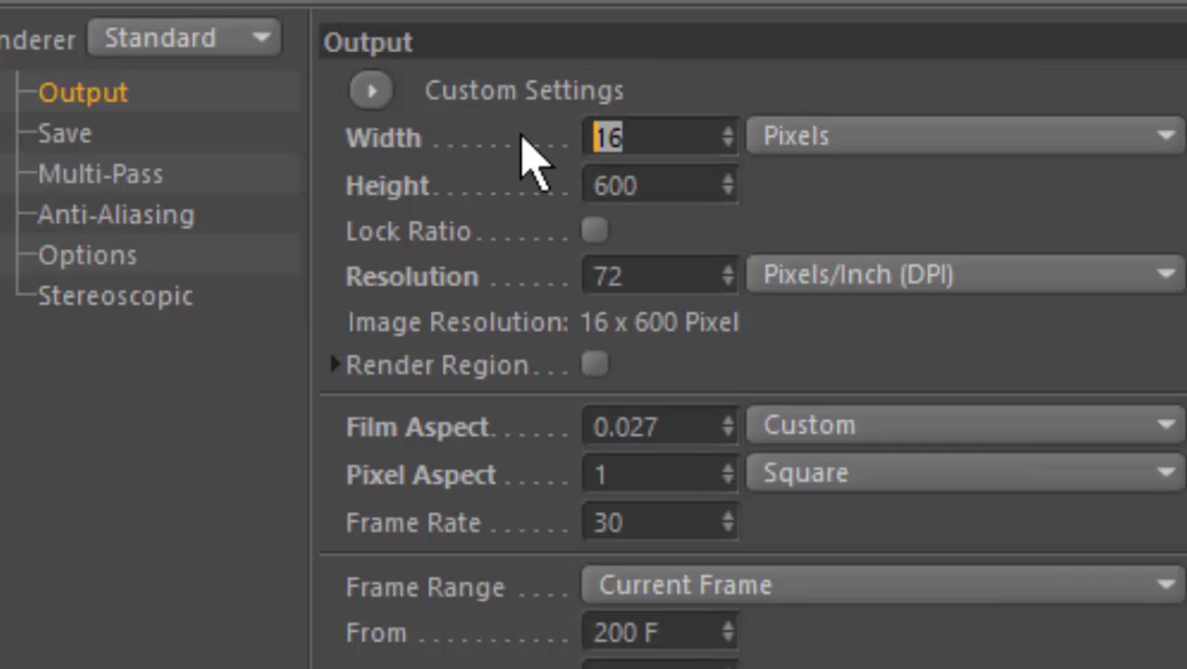
{"action": "type", "text": "1280"}
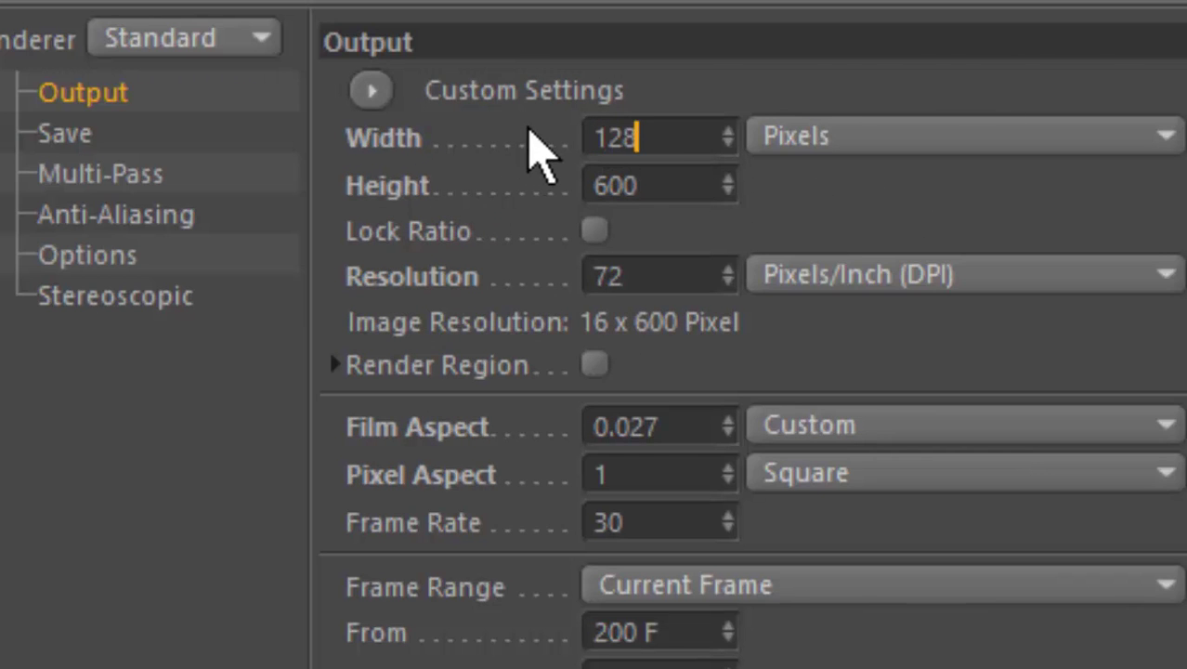
- Set the render output height to 720 pixels and the frame range to All Frames
{"action": "double_click", "coordinate": [649, 185]}
{"action": "key", "text": "BackSpace"}
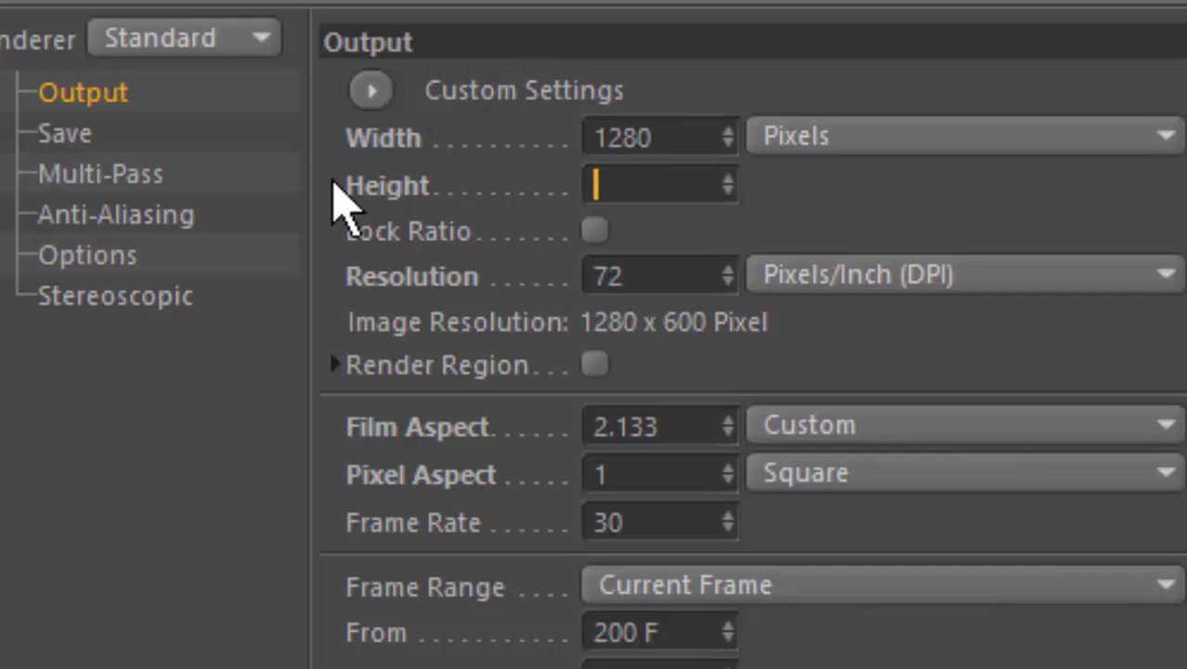
{"action": "type", "text": "720"}
{"action": "key", "text": "Return"}
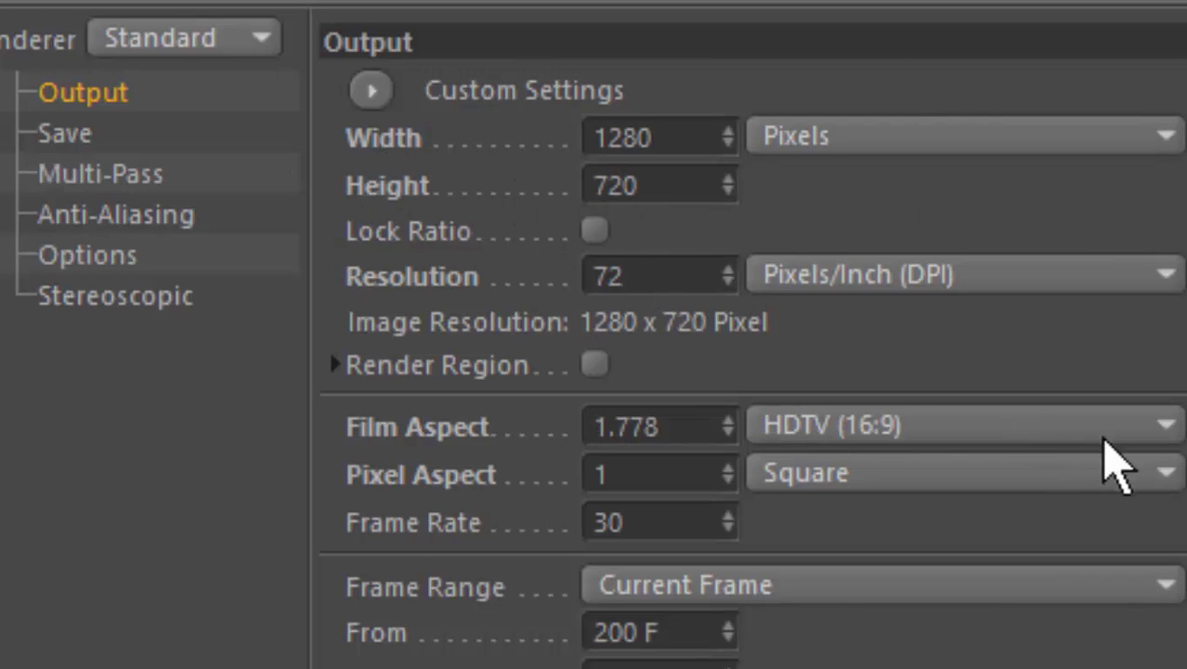
{"action": "left_click", "coordinate": [656, 585]}
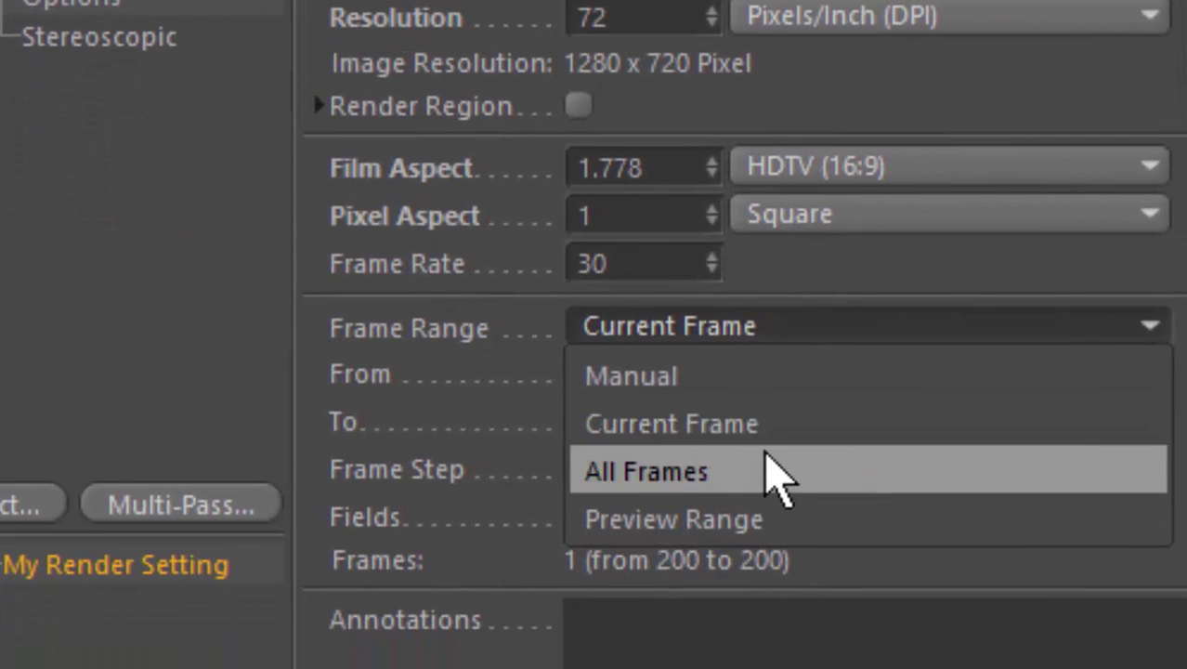
{"action": "left_click", "coordinate": [775, 475]}
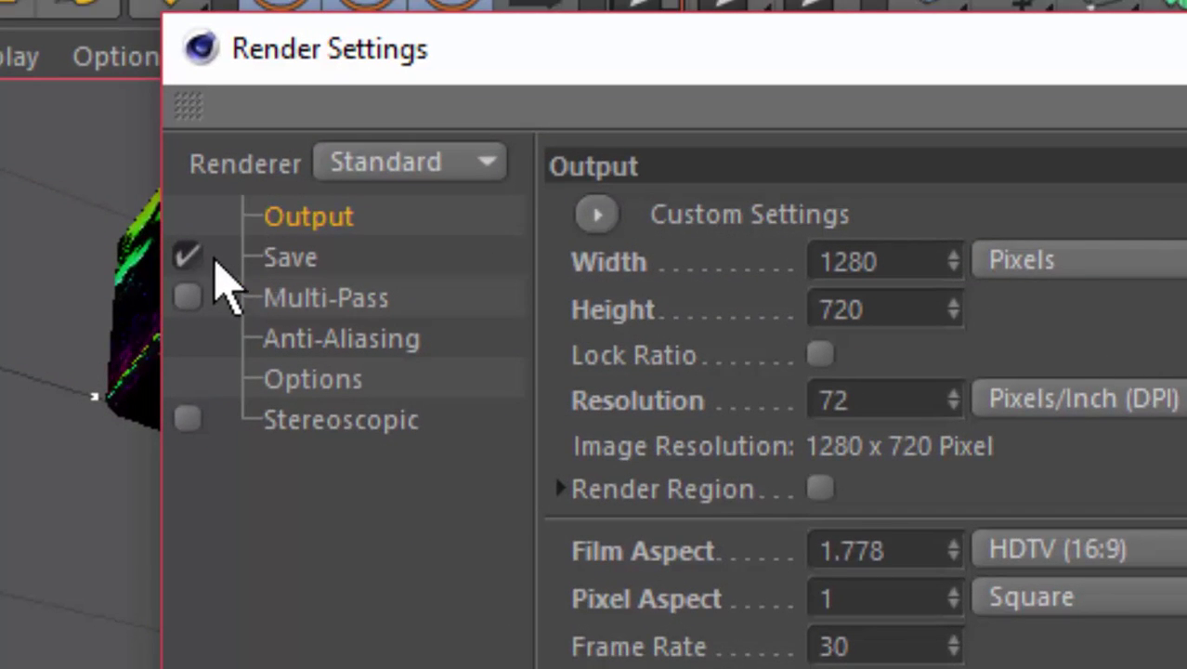
- Open the render's Save settings and view the output file location chooser, closing it without choosing a file
{"action": "left_click", "coordinate": [260, 204]}
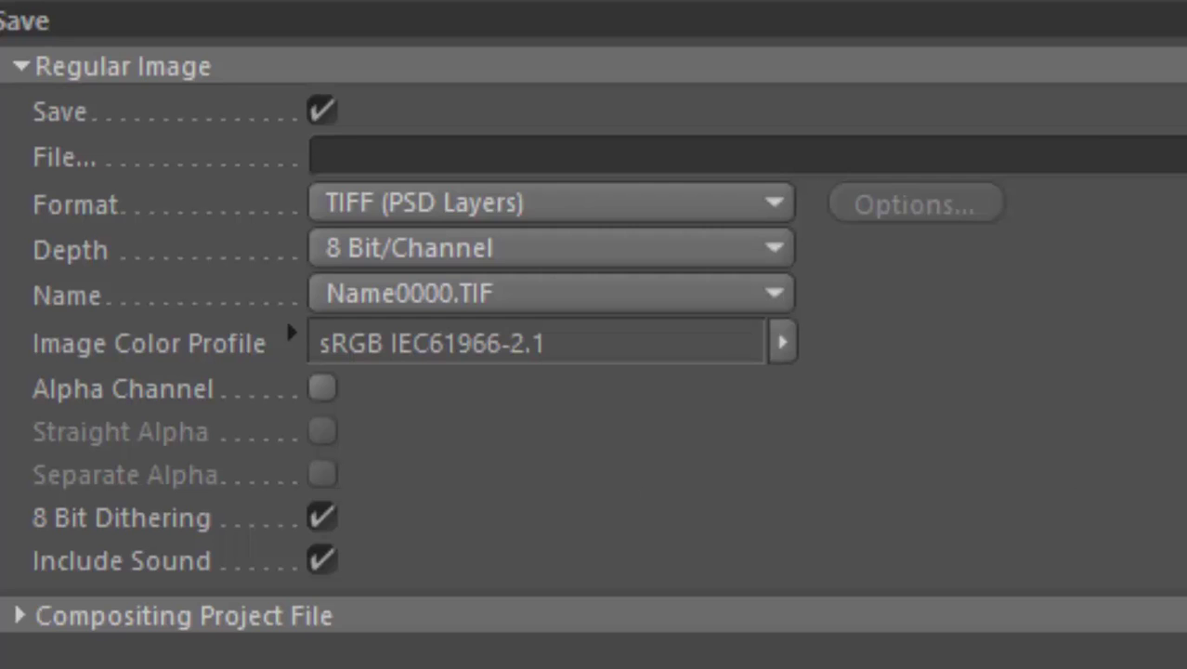
{"action": "left_click", "coordinate": [1179, 156]}
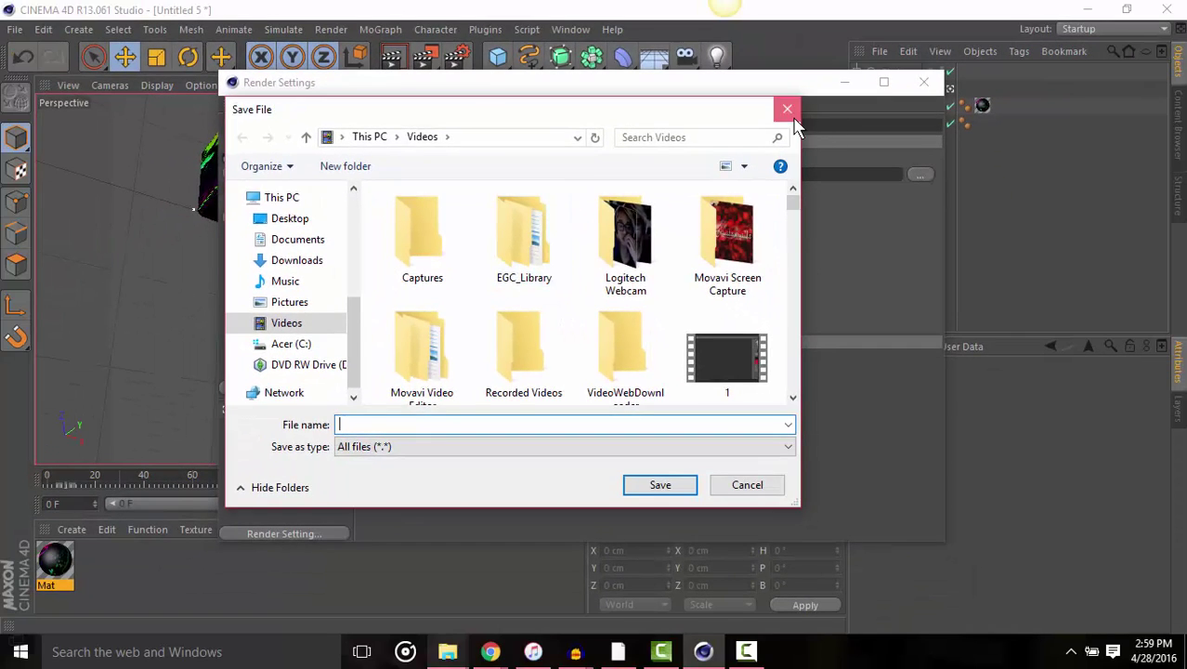
{"action": "left_click", "coordinate": [787, 109]}
{"action": "left_click_drag", "start_coordinate": [784, 98], "coordinate": [748, 82]}
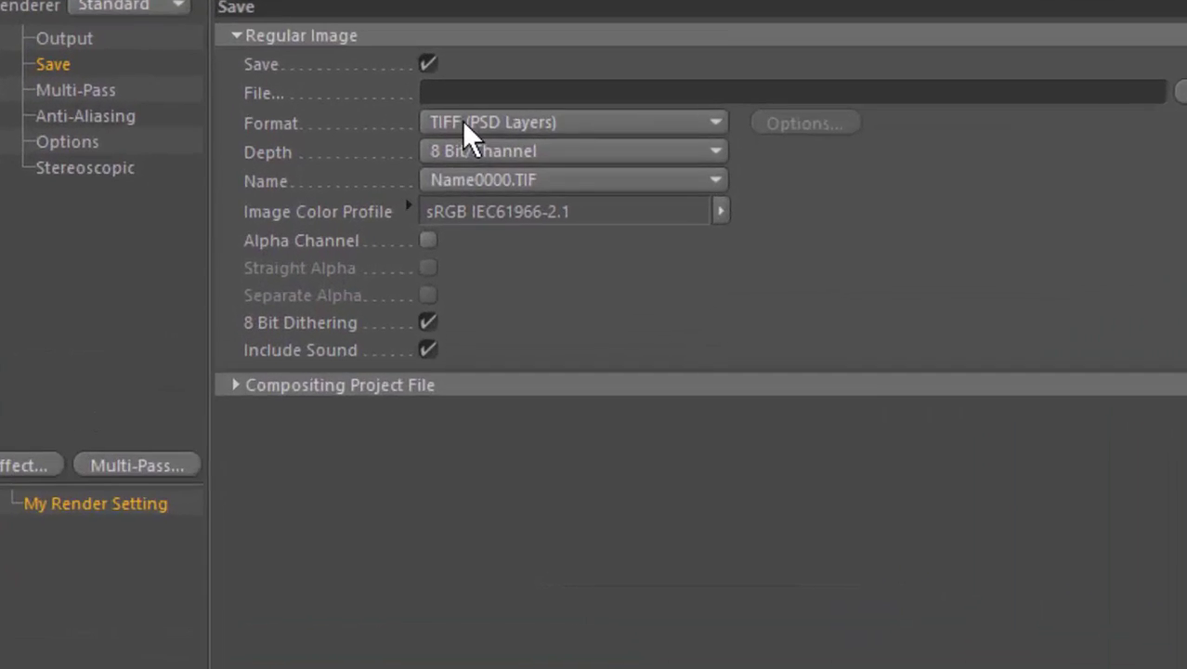
- Examine the available output file formats, including AVI Movie and PNG, and close the render settings
{"action": "left_click", "coordinate": [467, 176]}
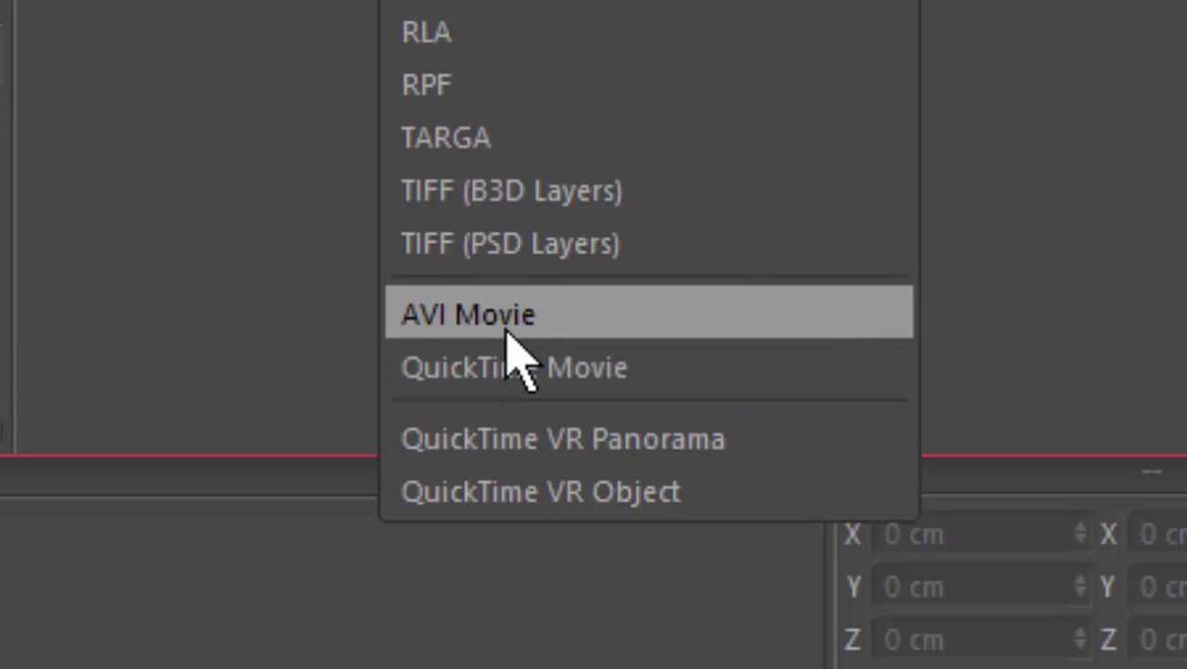
{"action": "left_click", "coordinate": [445, 323]}
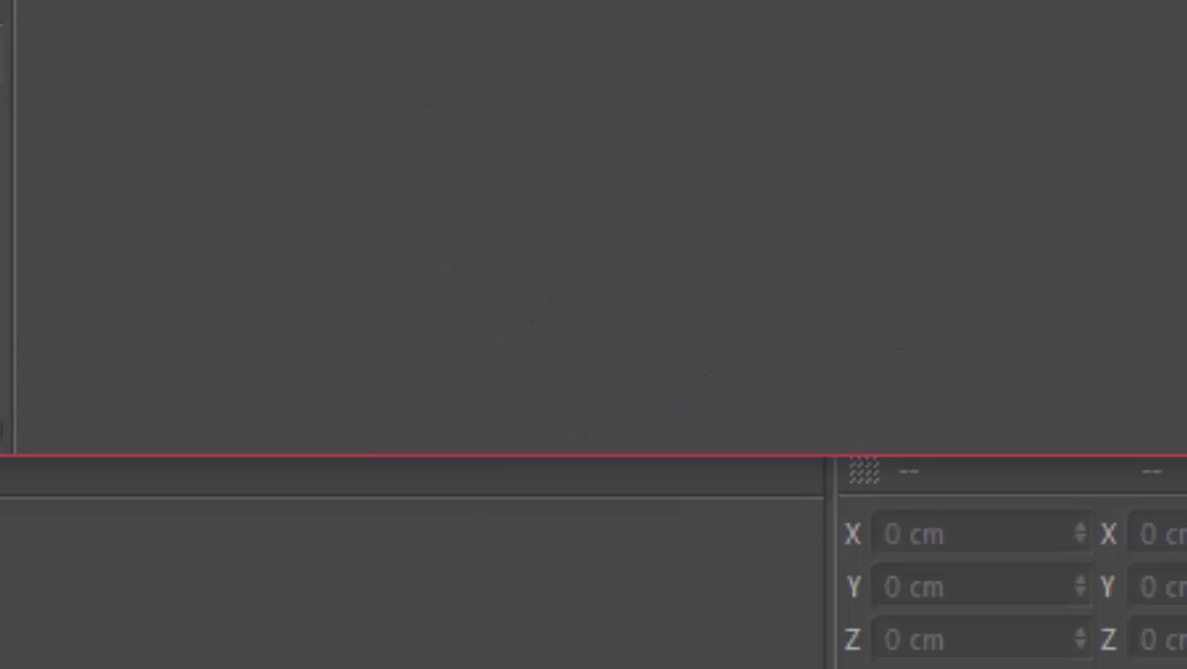
{"action": "left_click", "coordinate": [525, 175]}
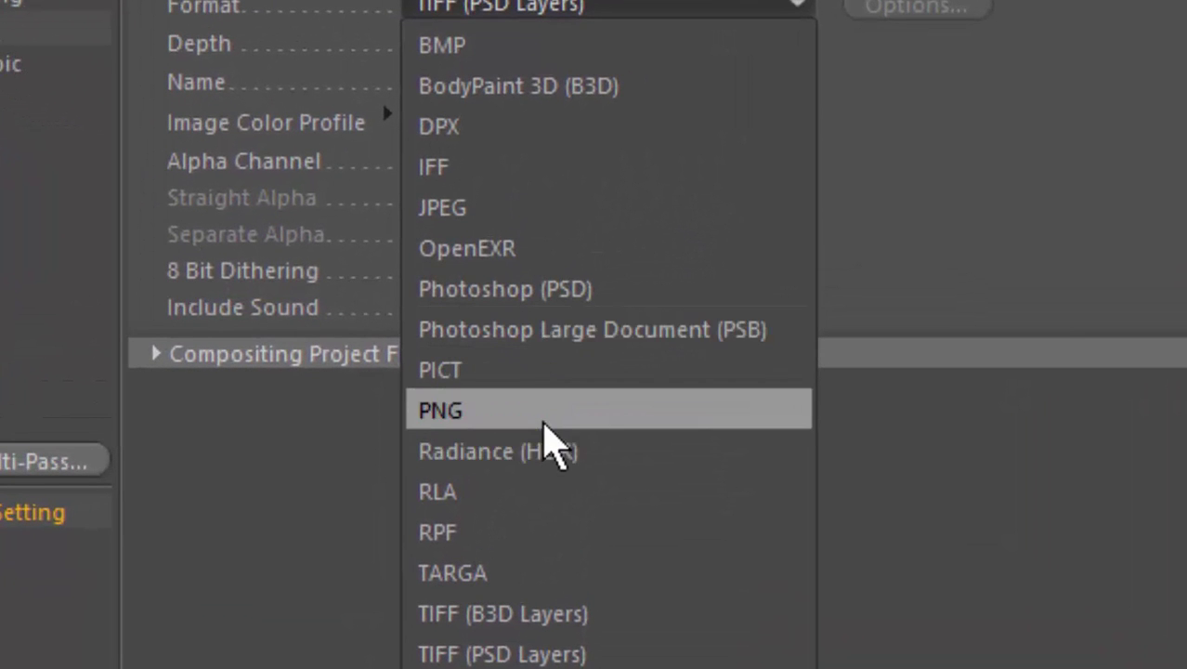
{"action": "left_click", "coordinate": [960, 192]}
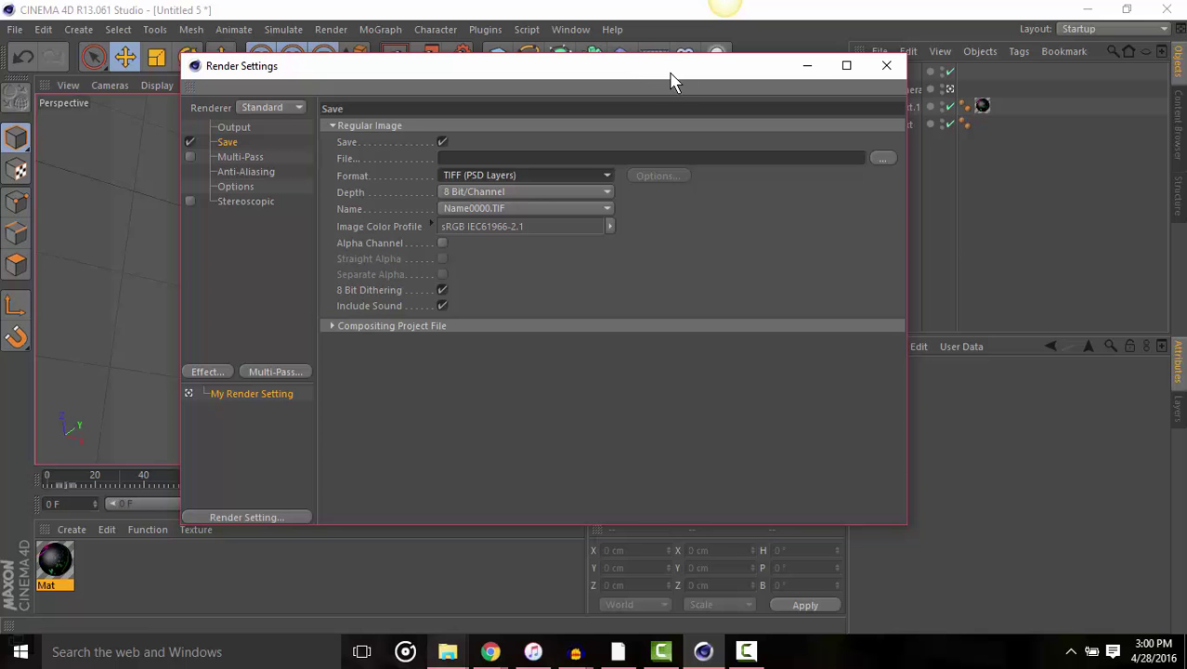
{"action": "mouse_move", "coordinate": [674, 82]}
{"action": "left_mouse_down"}
{"action": "mouse_move", "coordinate": [689, 92]}
{"action": "mouse_move", "coordinate": [636, 478]}
{"action": "mouse_move", "coordinate": [599, 107]}
{"action": "mouse_move", "coordinate": [644, 6]}
{"action": "mouse_move", "coordinate": [680, 92]}
{"action": "left_mouse_up"}
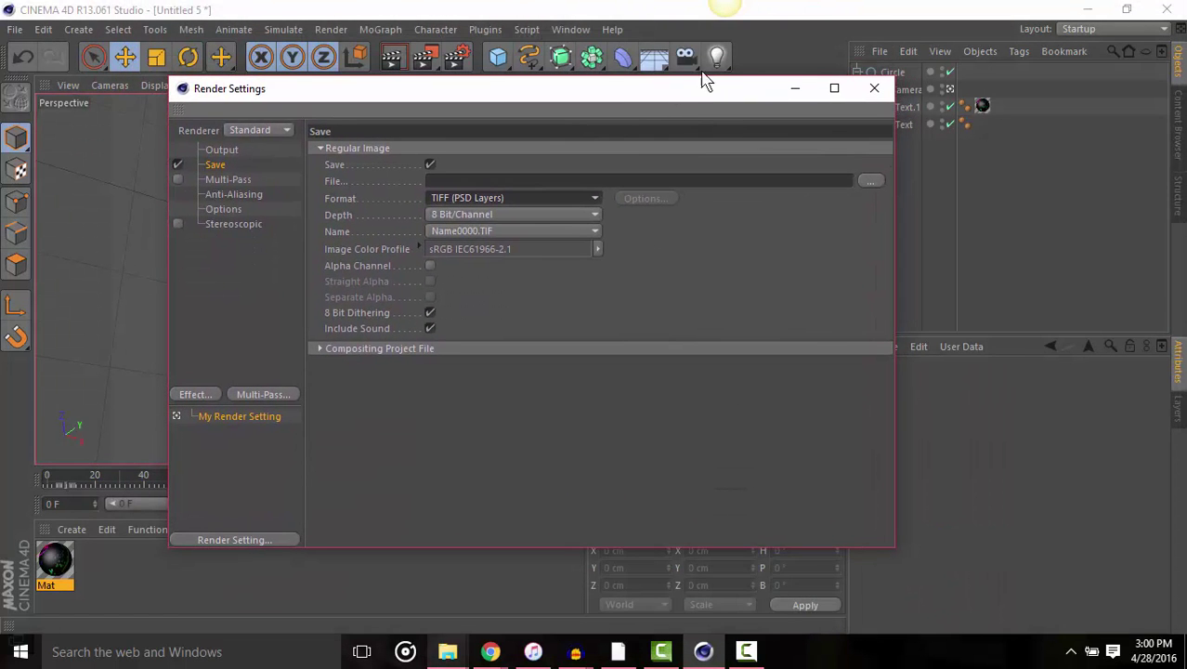
{"action": "left_click", "coordinate": [876, 93]}
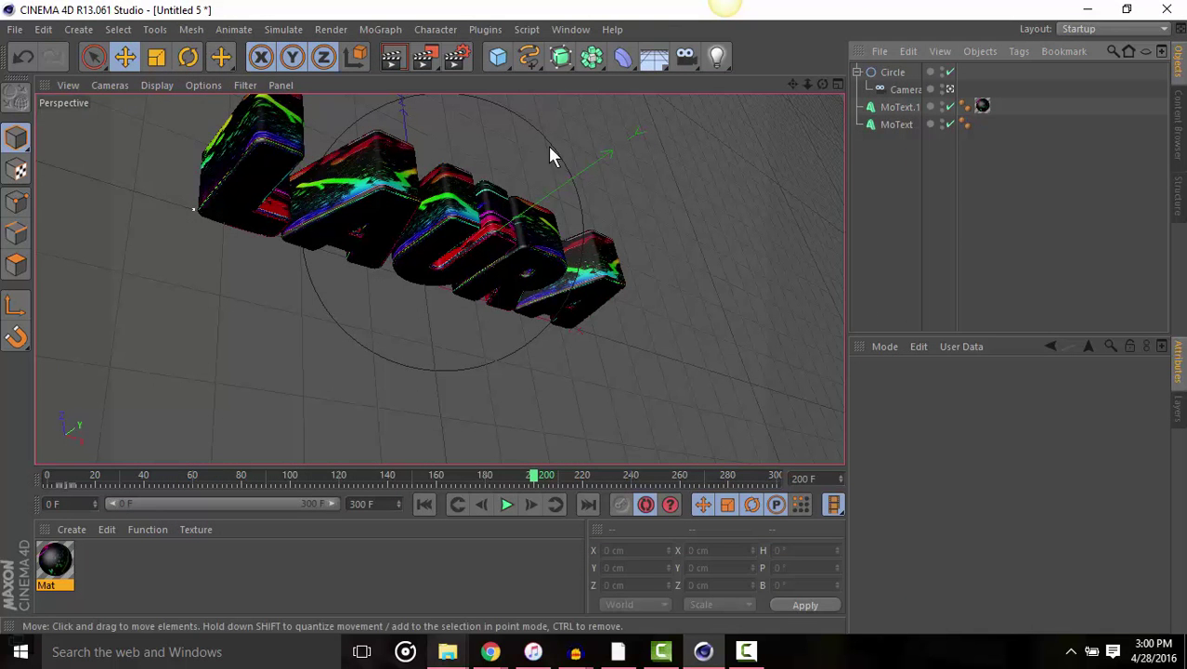
- Return to frame 0 and play the camera animation around the text past frame 200, then stop playback
{"action": "left_click", "coordinate": [427, 503]}
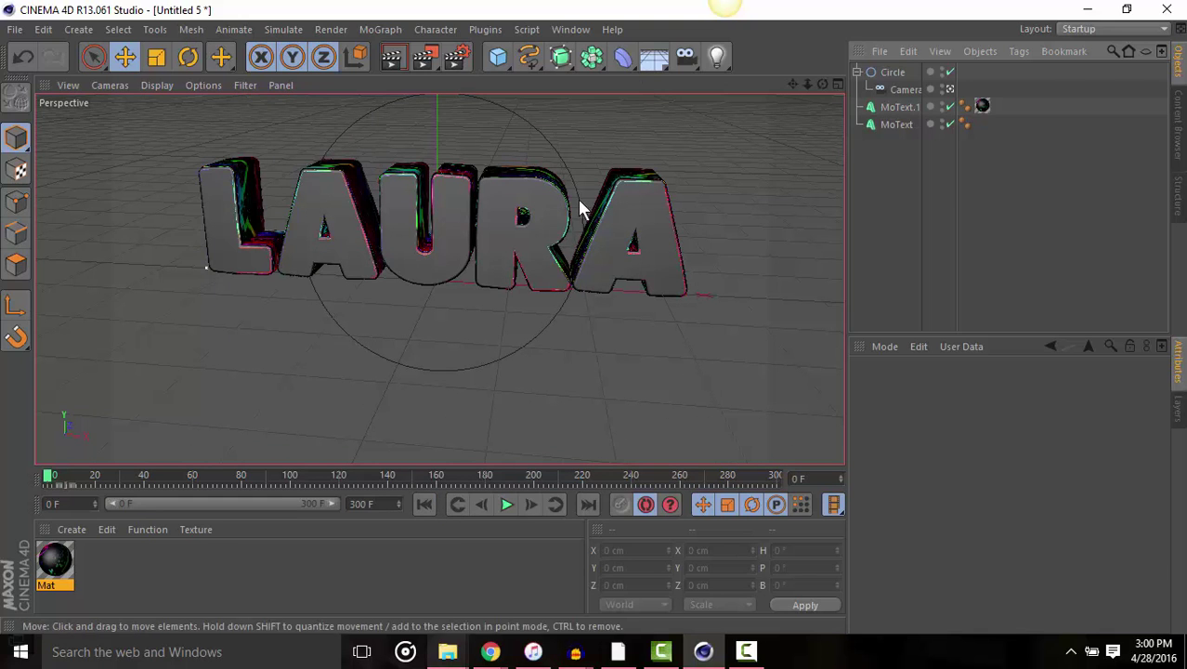
{"action": "left_click", "coordinate": [507, 510]}
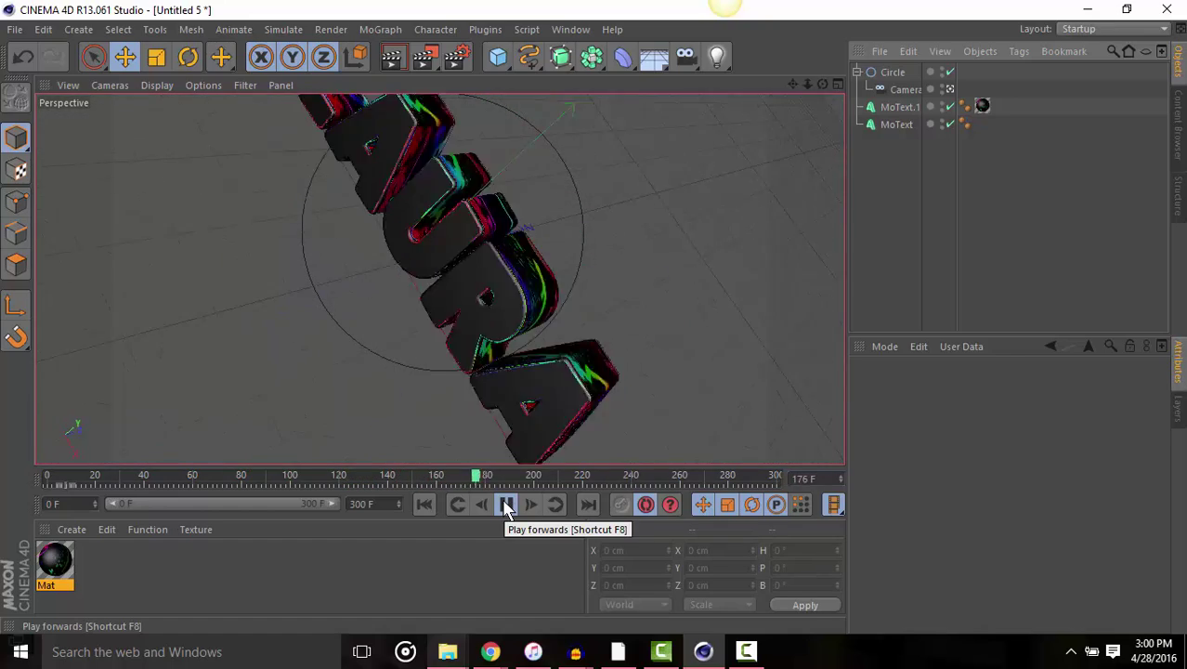
{"action": "left_click", "coordinate": [506, 504]}
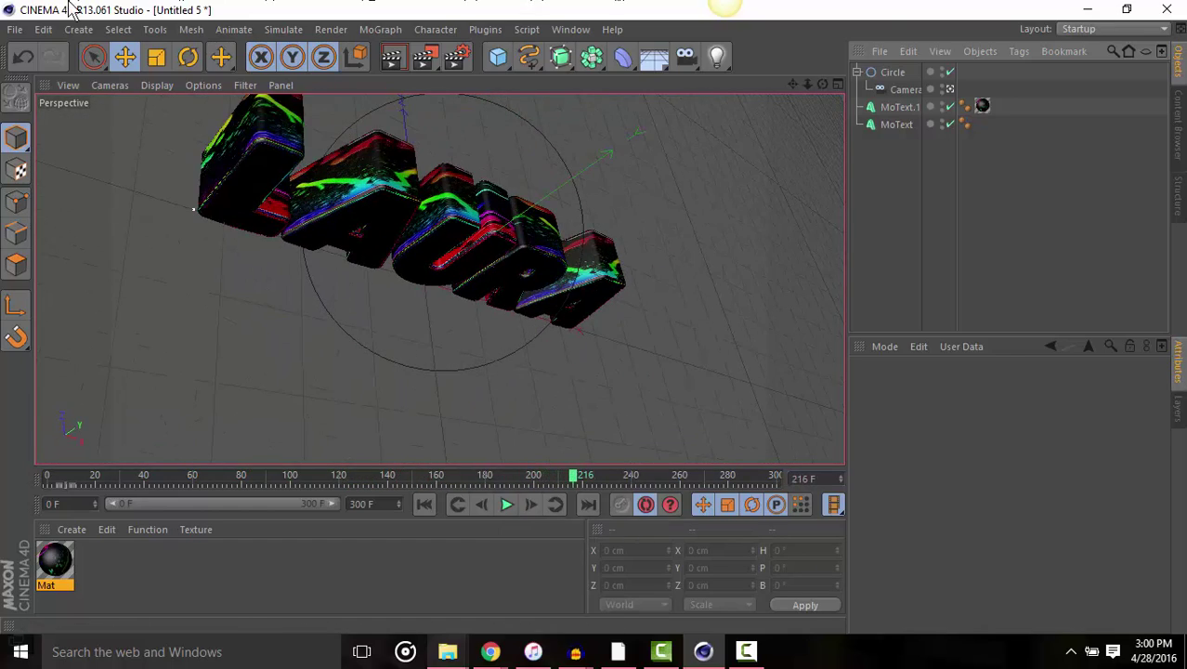